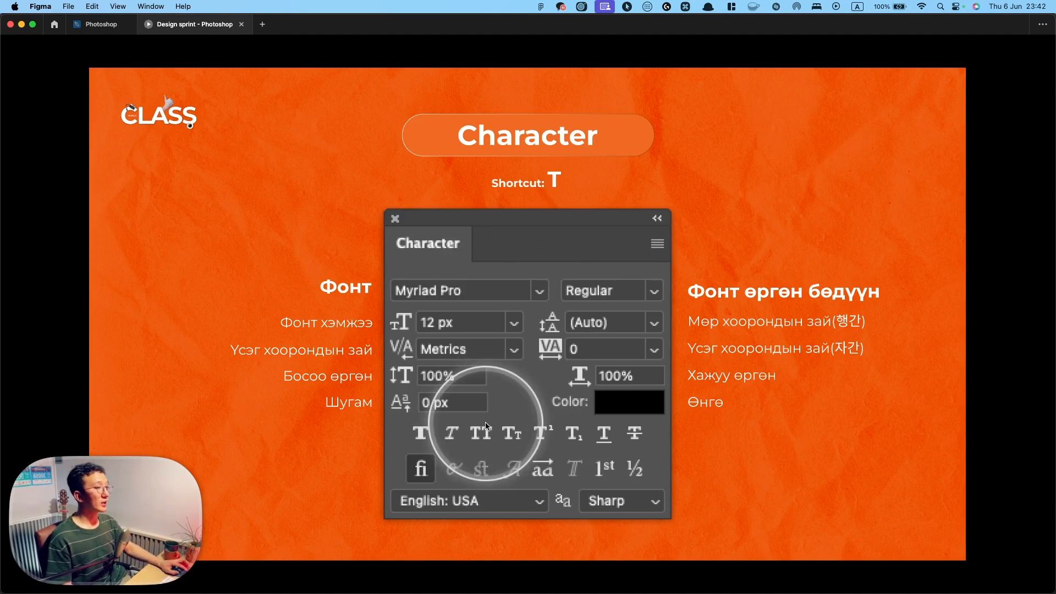
Switch to Photoshop and add the horizontal placeholder text "gdfglkjfdgljfdlkgj" above the heading, sized 108 px.
key(super+Tab)
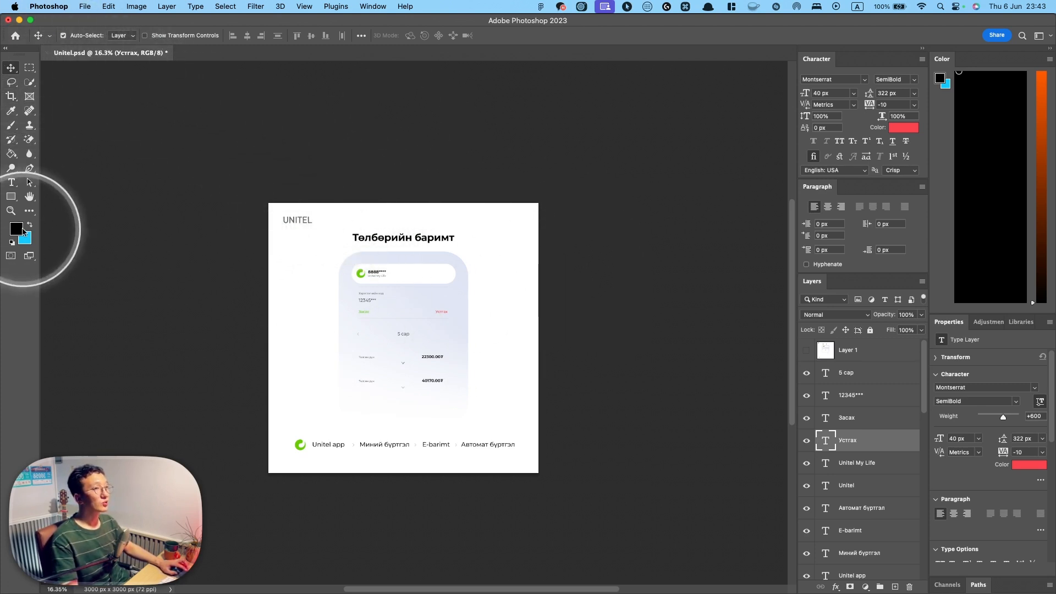
click(11, 182)
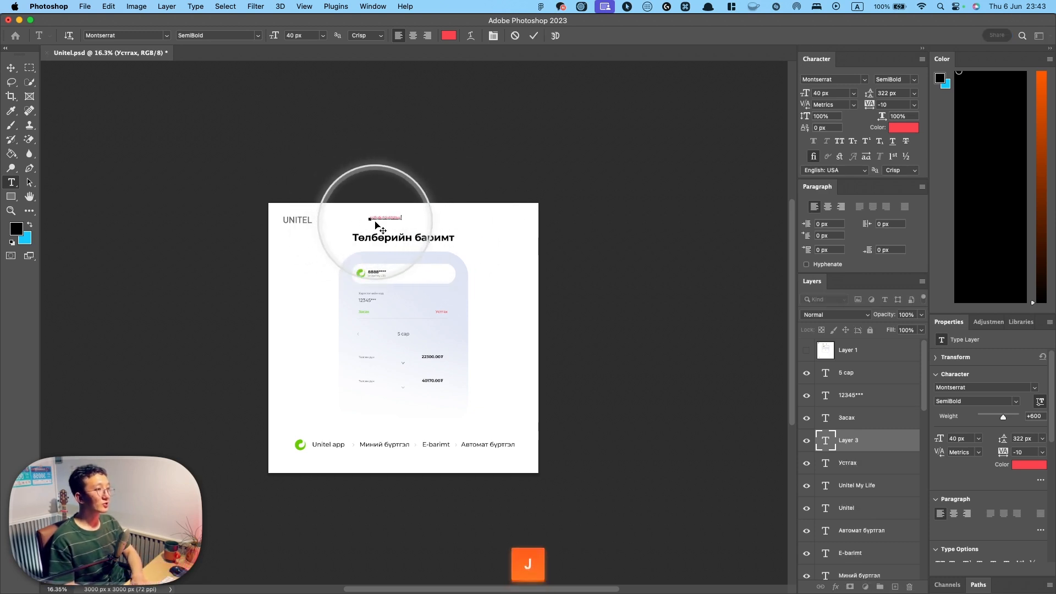
key(cmd+a)
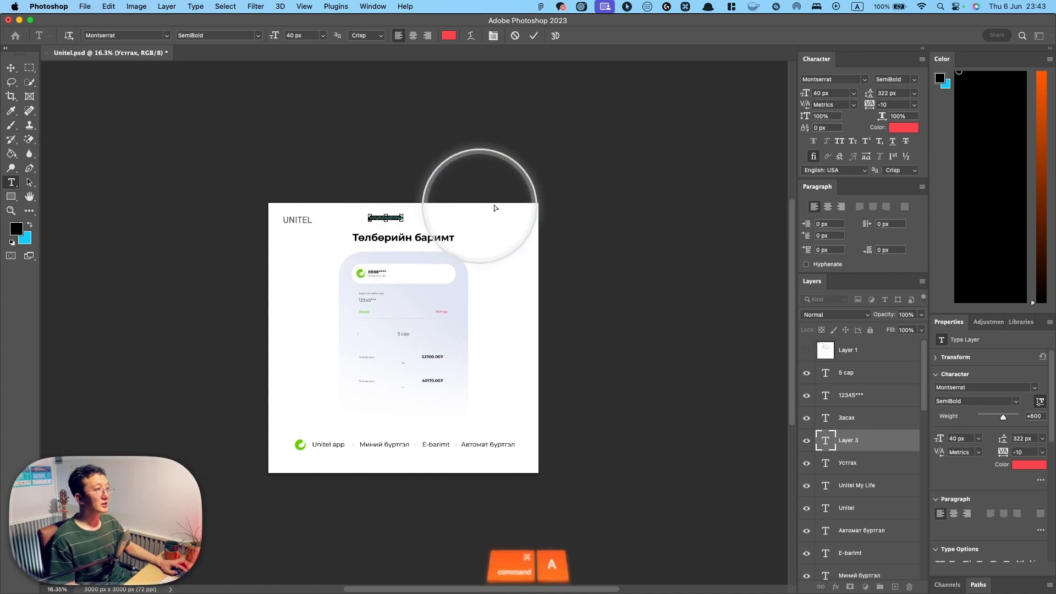
drag(805, 96, 841, 93)
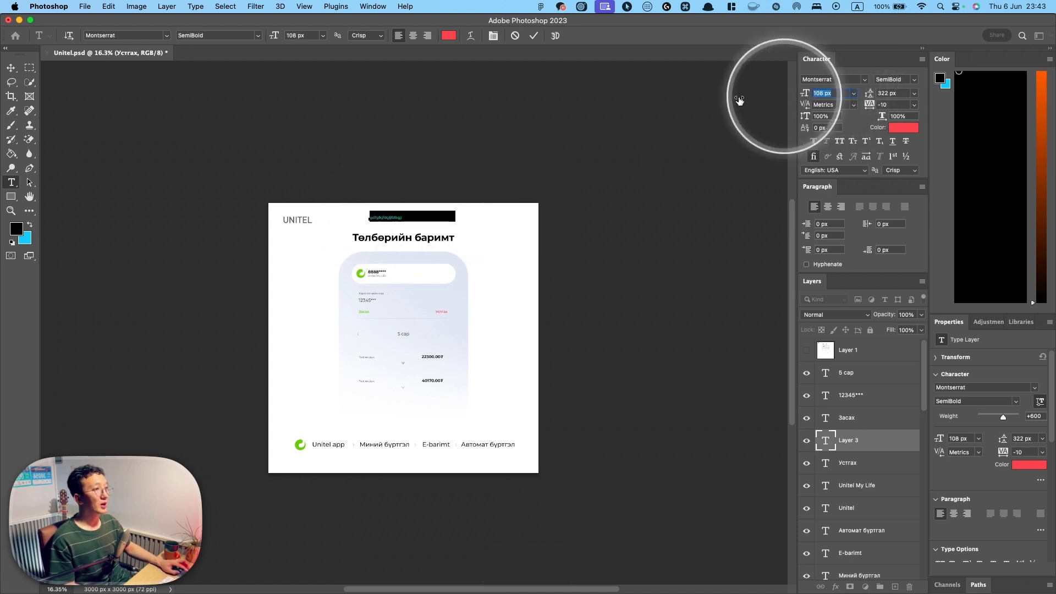
click(14, 68)
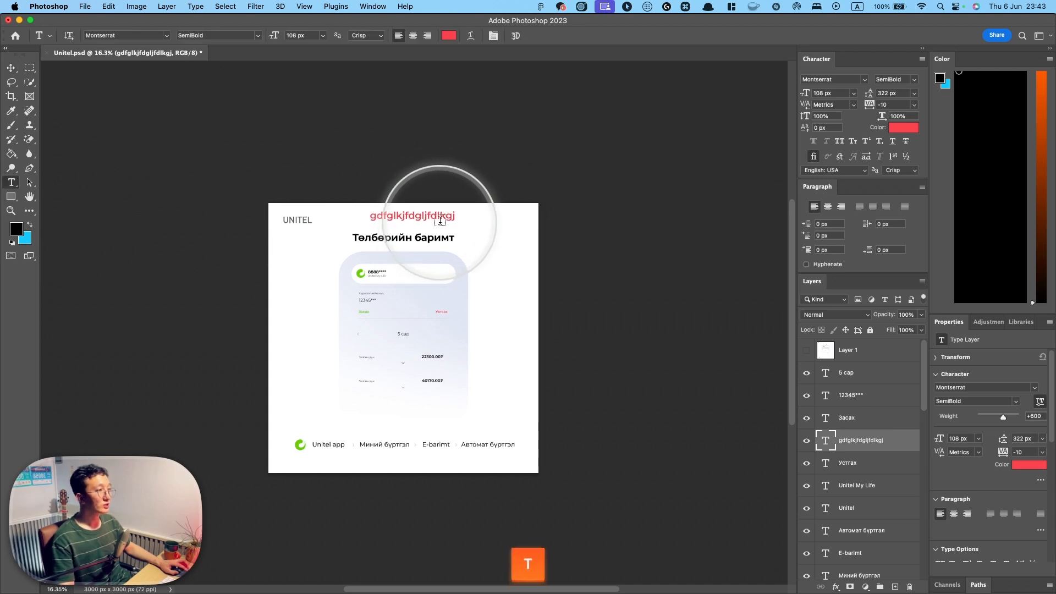
Add the vertical text "2024.06.06" beside the heading with the Vertical Type tool.
click(15, 183)
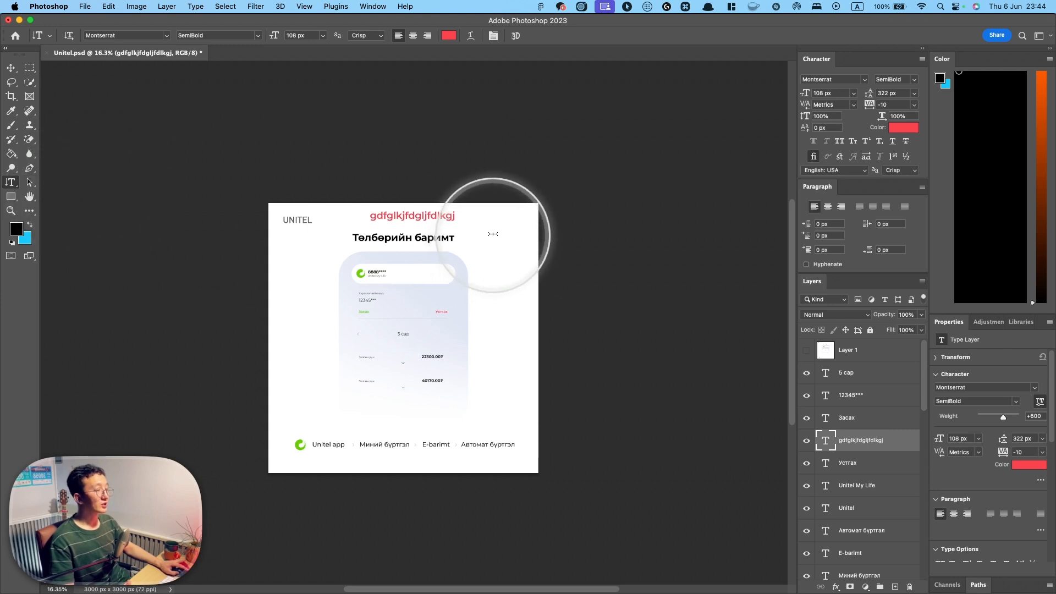
click(493, 234)
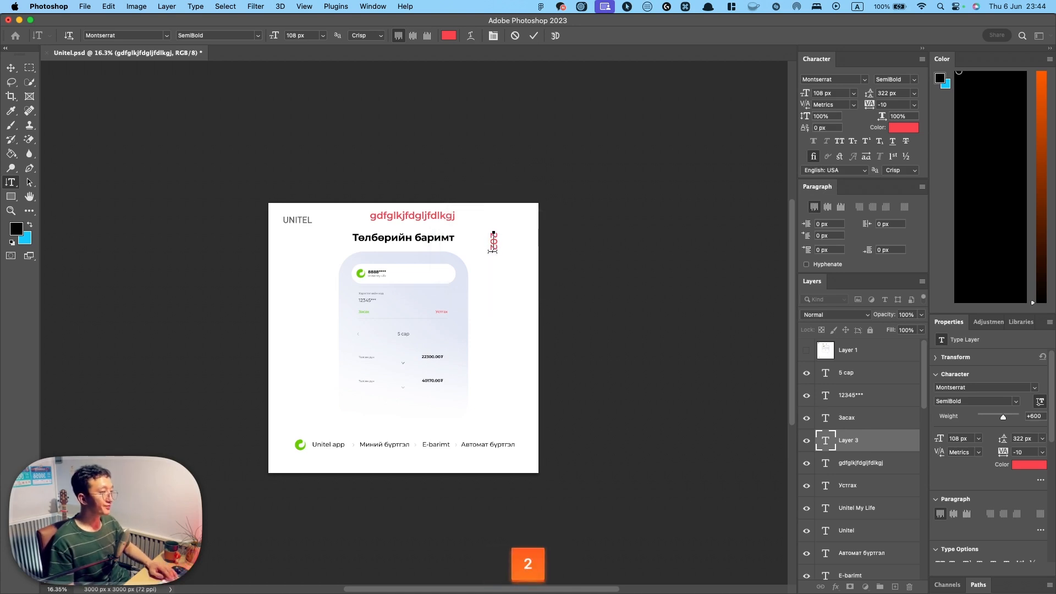
text(2023.06.06)
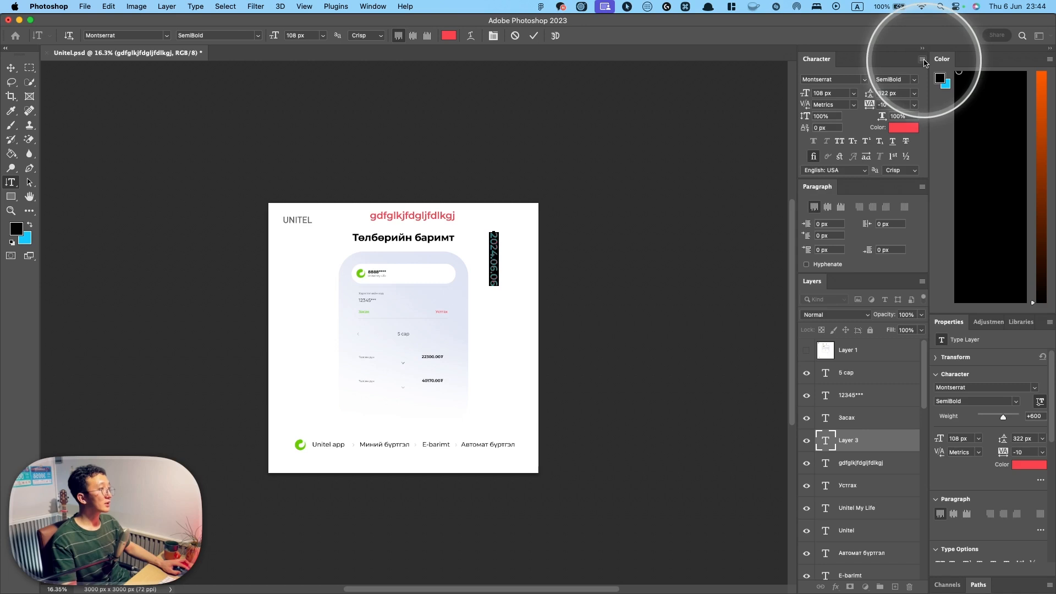
Apply Standard Vertical Roman Alignment to the whole vertical date text.
key(alt)
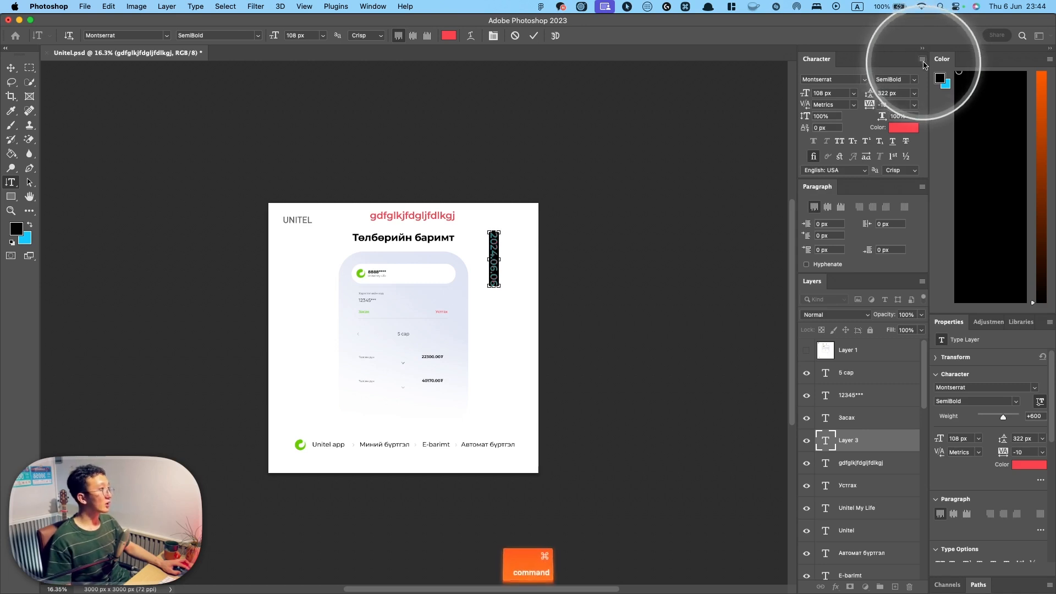
key(ctrl)
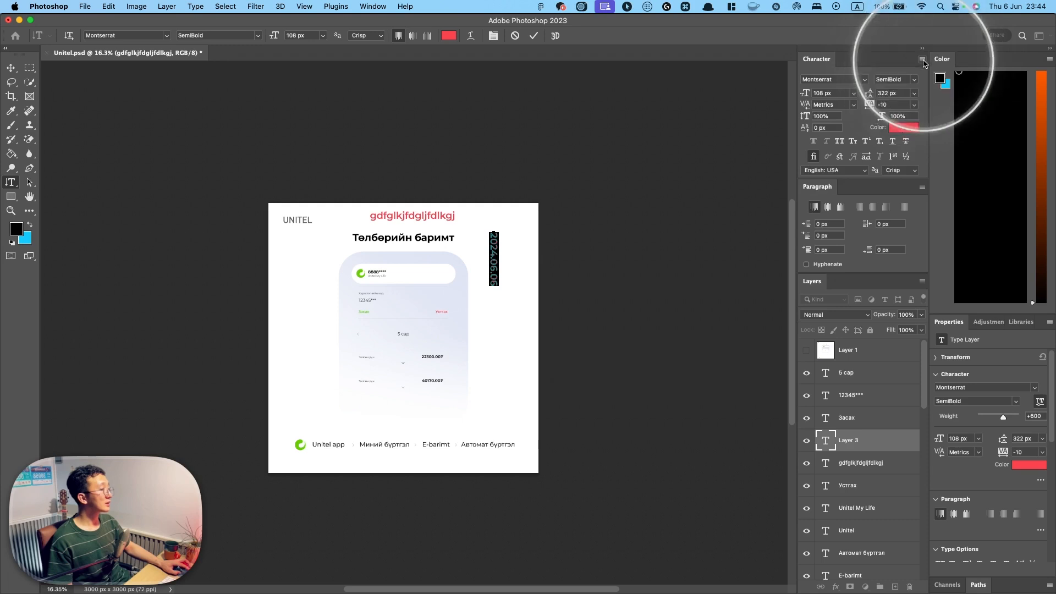
click(922, 60)
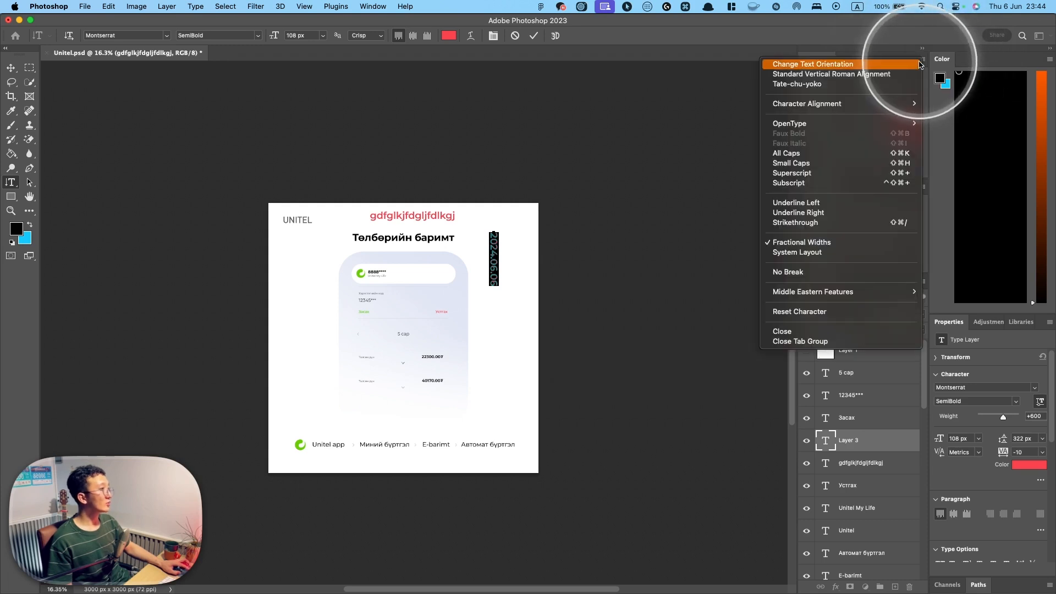
click(871, 76)
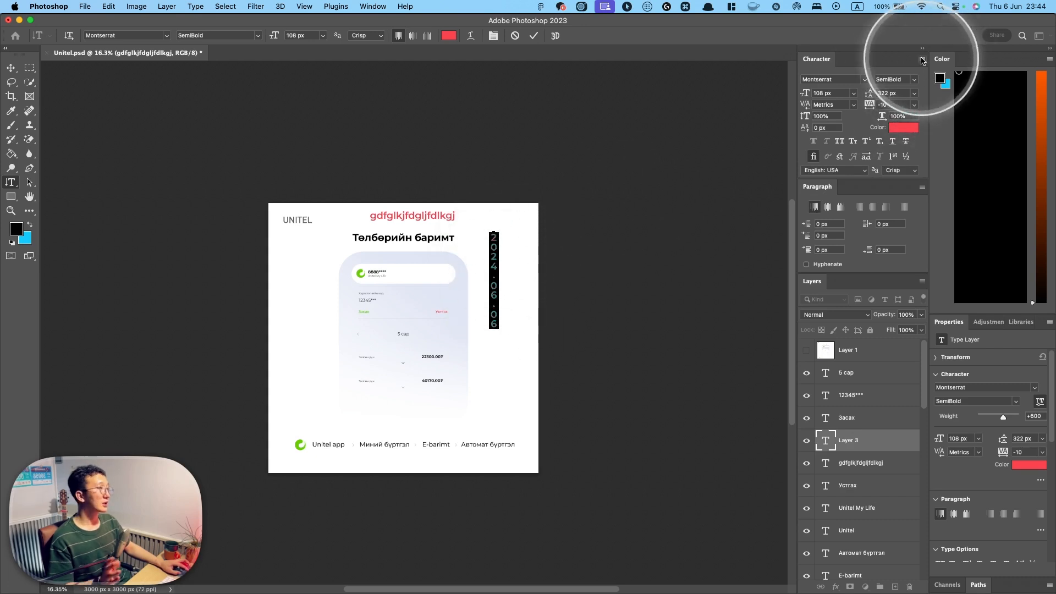
Turn off Standard Vertical Roman Alignment for the vertical date text.
click(922, 60)
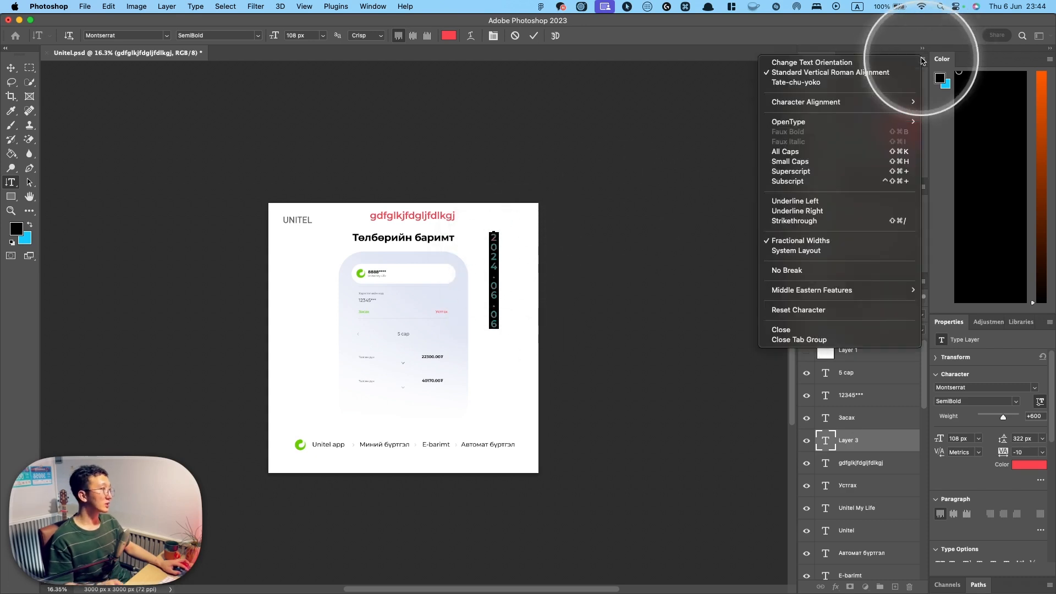
click(803, 77)
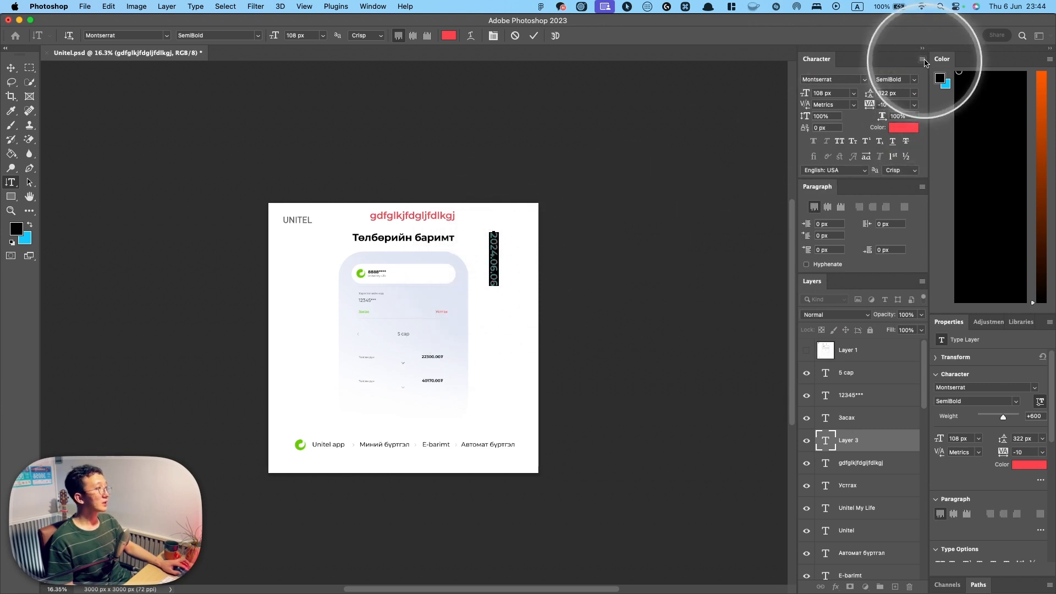
click(922, 59)
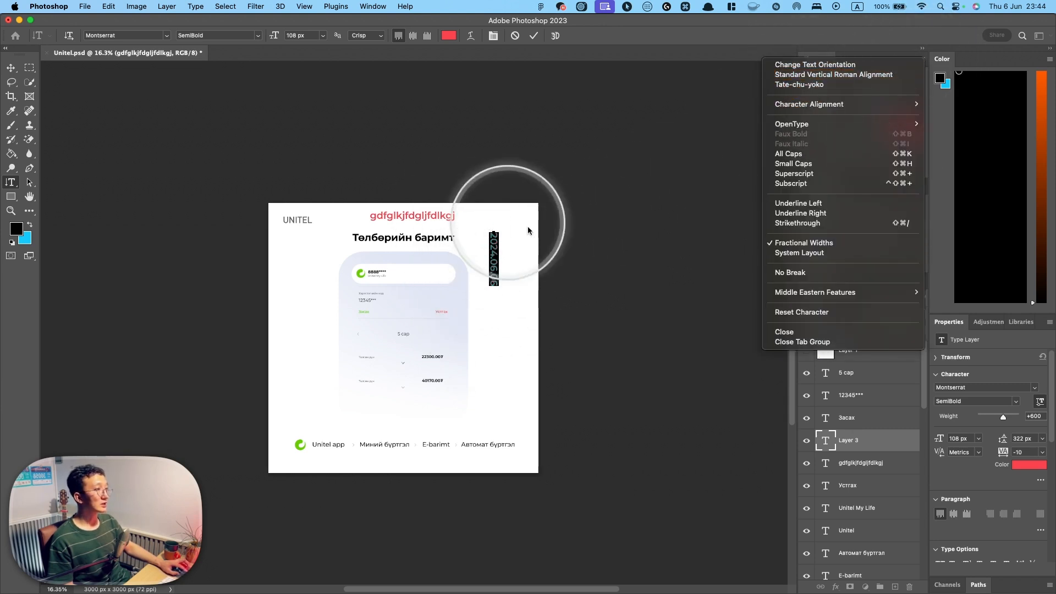
click(11, 183)
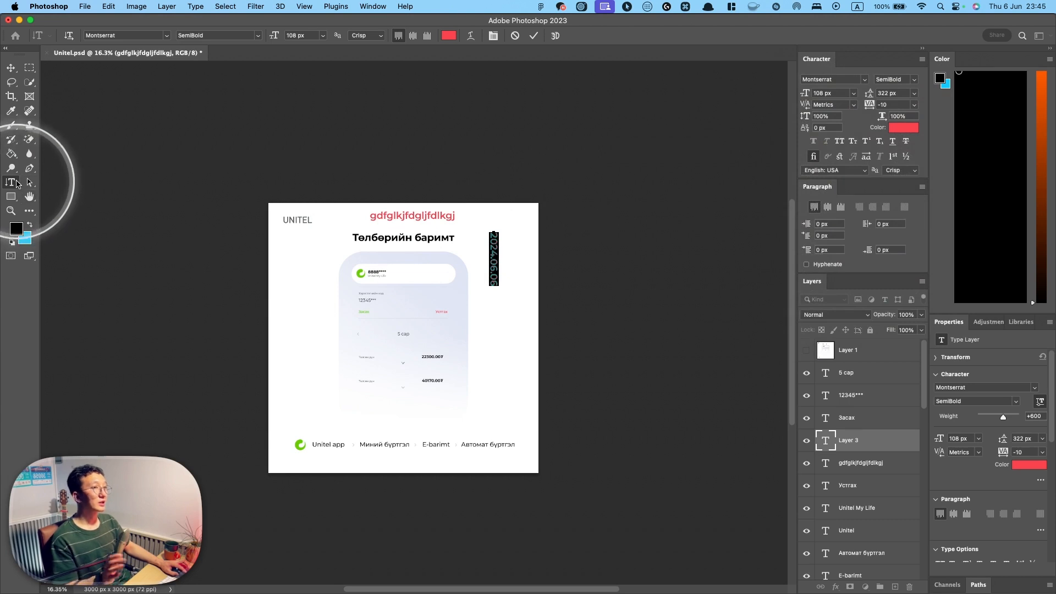
Commit the vertical date text and move it slightly down beside the receipt card.
right_click(14, 186)
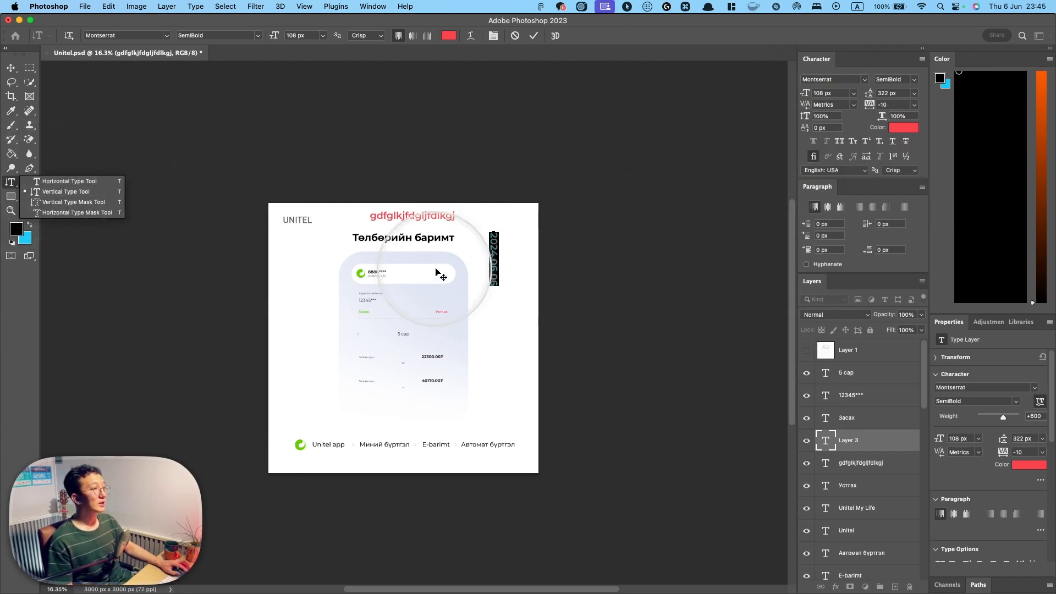
click(11, 67)
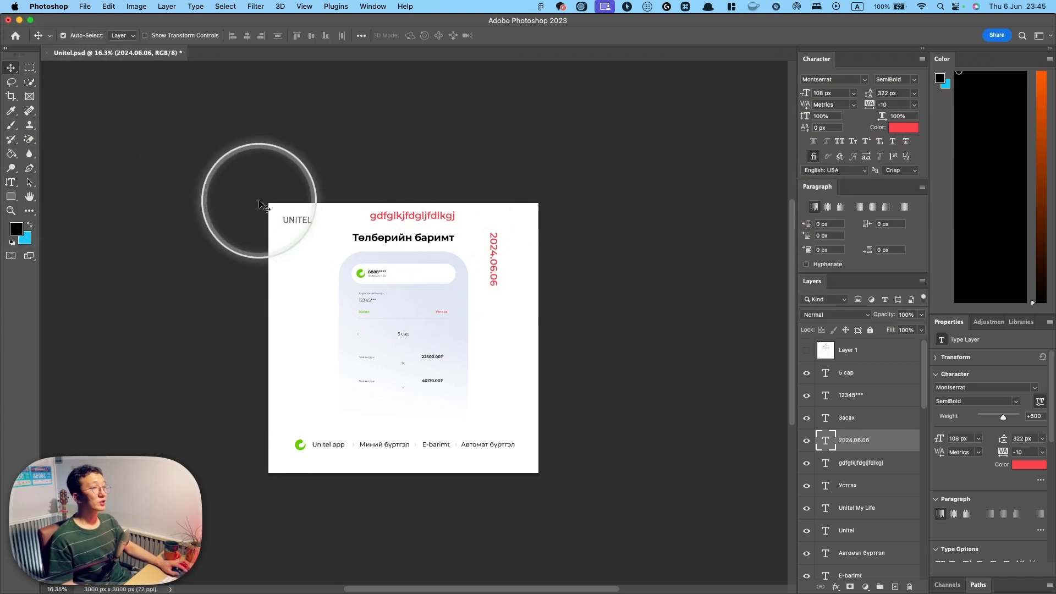
key(t)
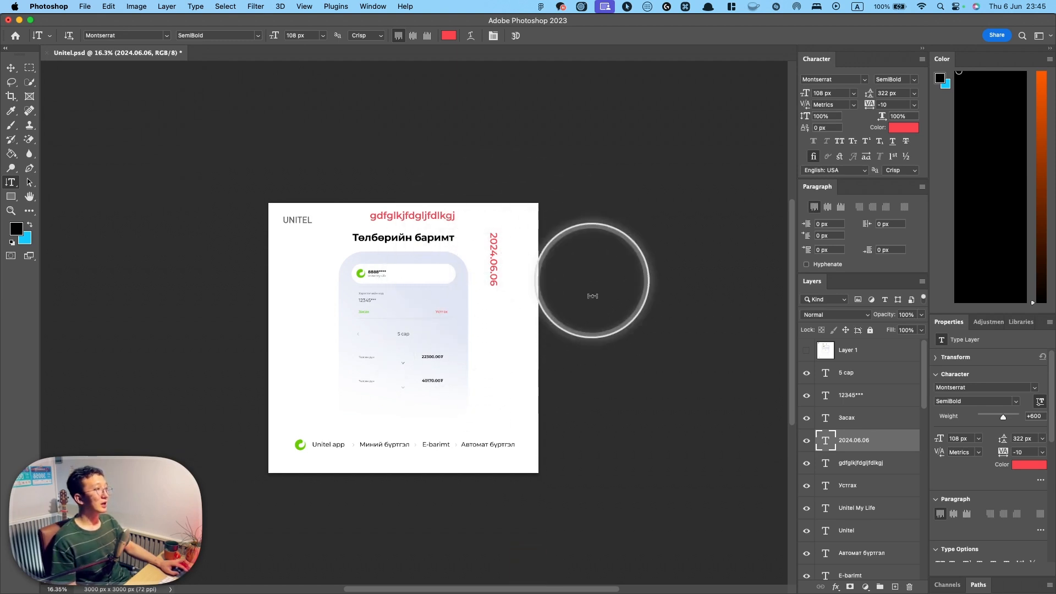
key(v)
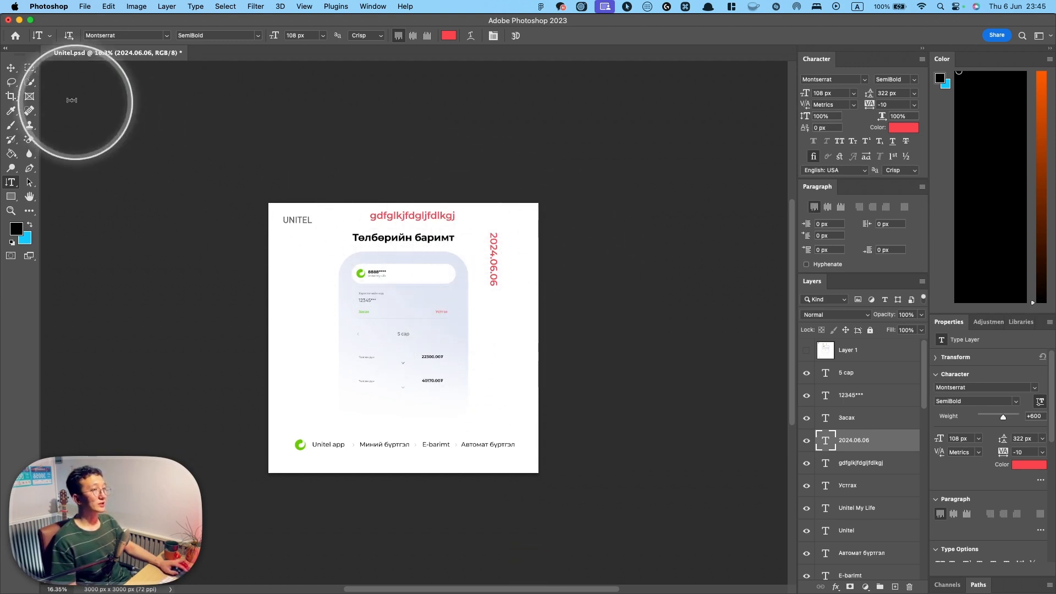
drag(493, 272, 492, 276)
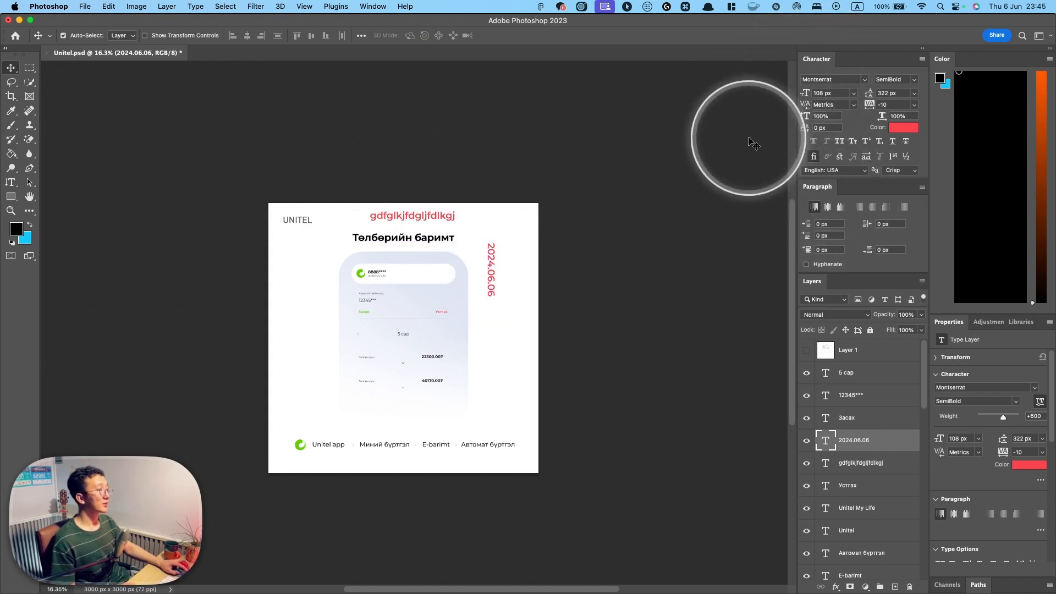
Undock the Character panel and float it beside the artwork.
drag(818, 68, 566, 232)
Delete the vertical date text and the red placeholder text above the heading.
click(489, 266)
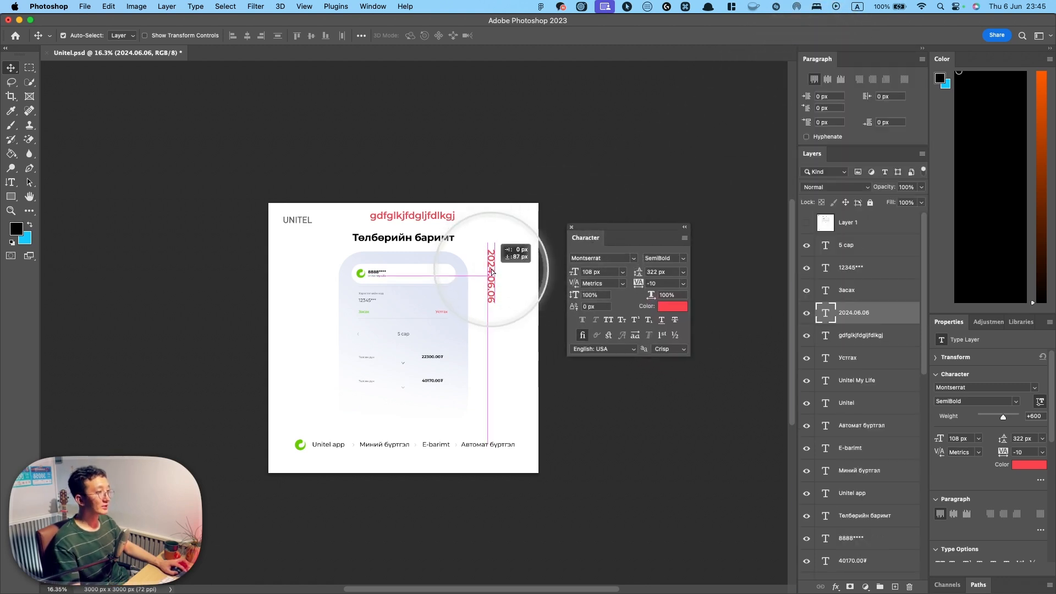
key(BackSpace)
mouse_move(409, 216)
mouse_down()
mouse_move(448, 215)
mouse_move(371, 222)
mouse_move(423, 181)
mouse_move(419, 223)
mouse_up()
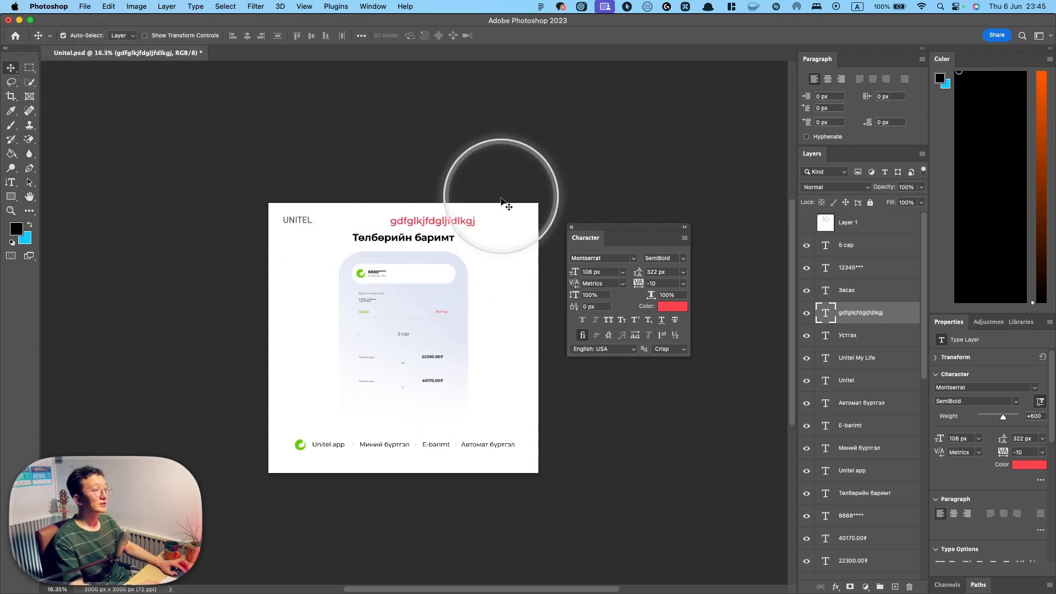
drag(454, 224, 472, 225)
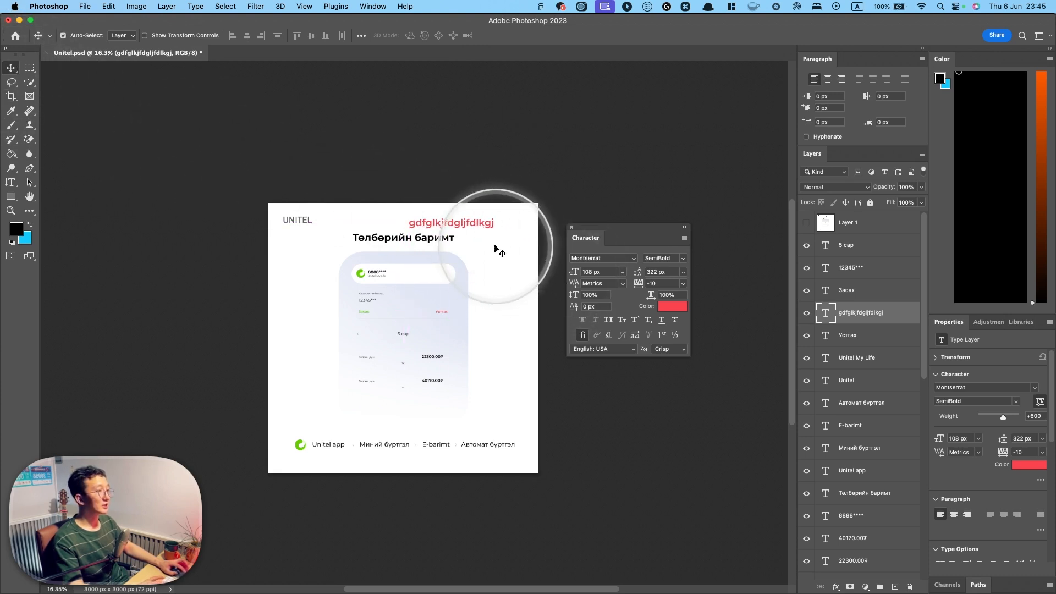
key(BackSpace)
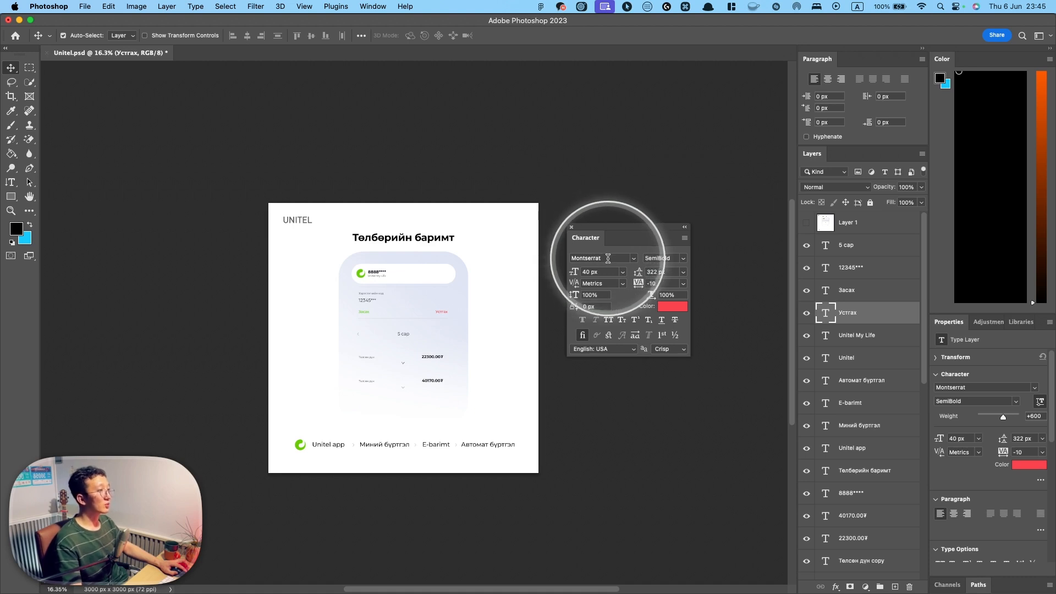
Examine the available fonts, the font class filters and the Montserrat font styles for the selected text layer.
click(634, 258)
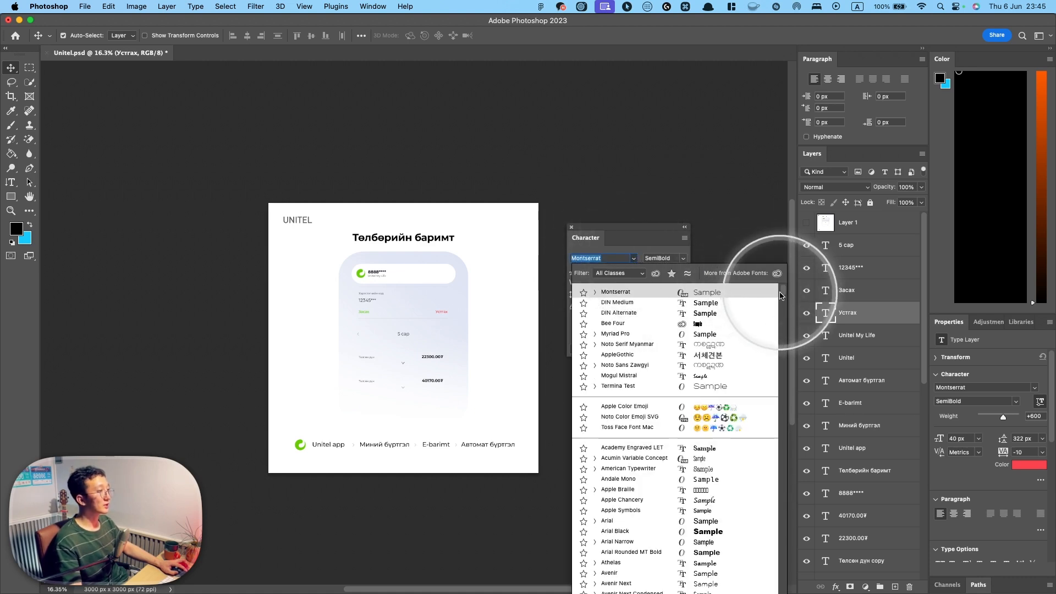
drag(783, 294, 580, 277)
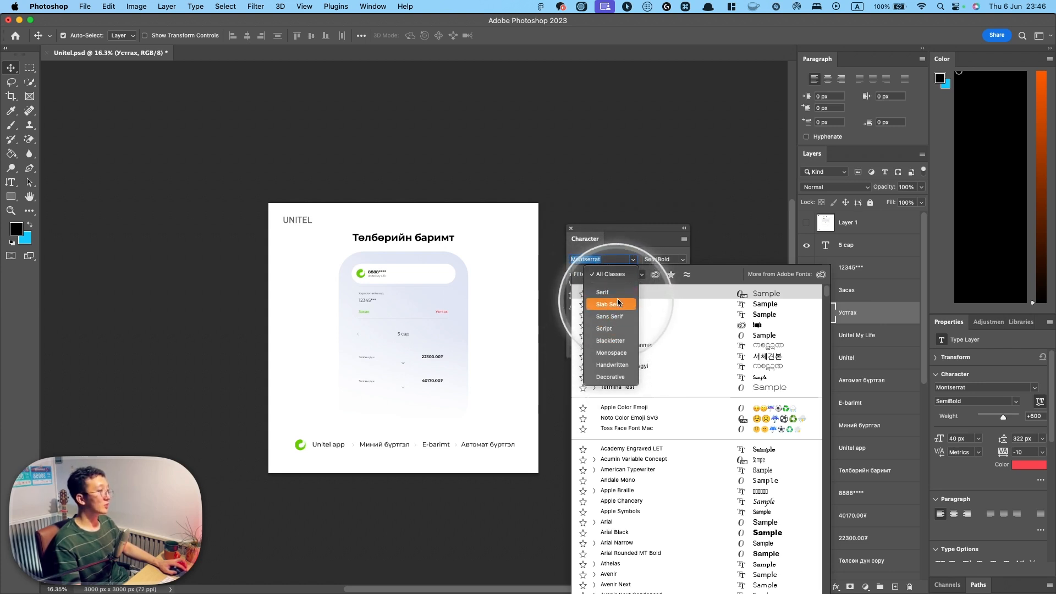
click(646, 232)
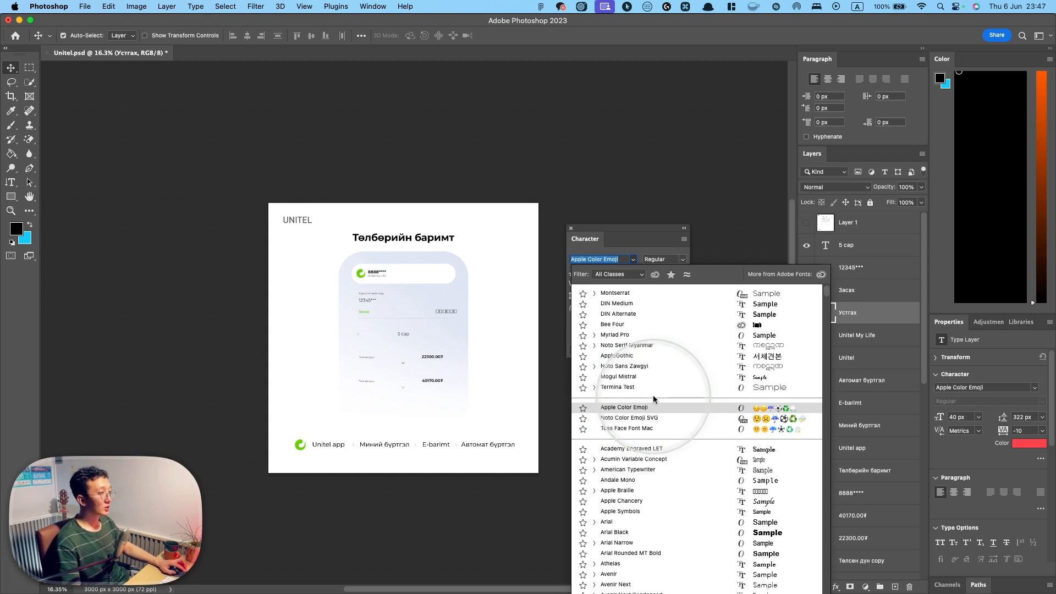
click(637, 237)
click(585, 239)
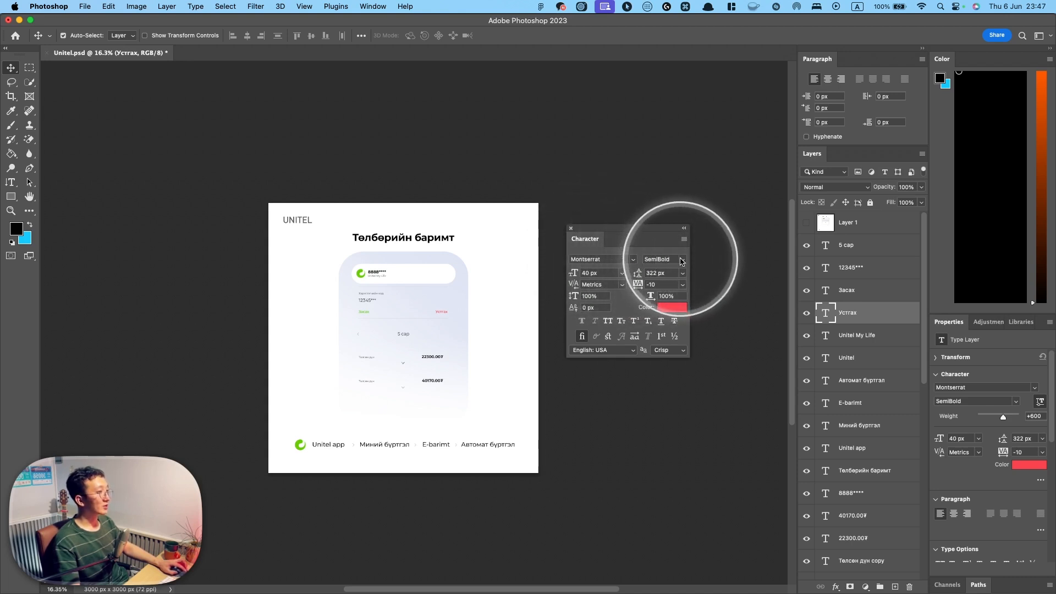
click(684, 260)
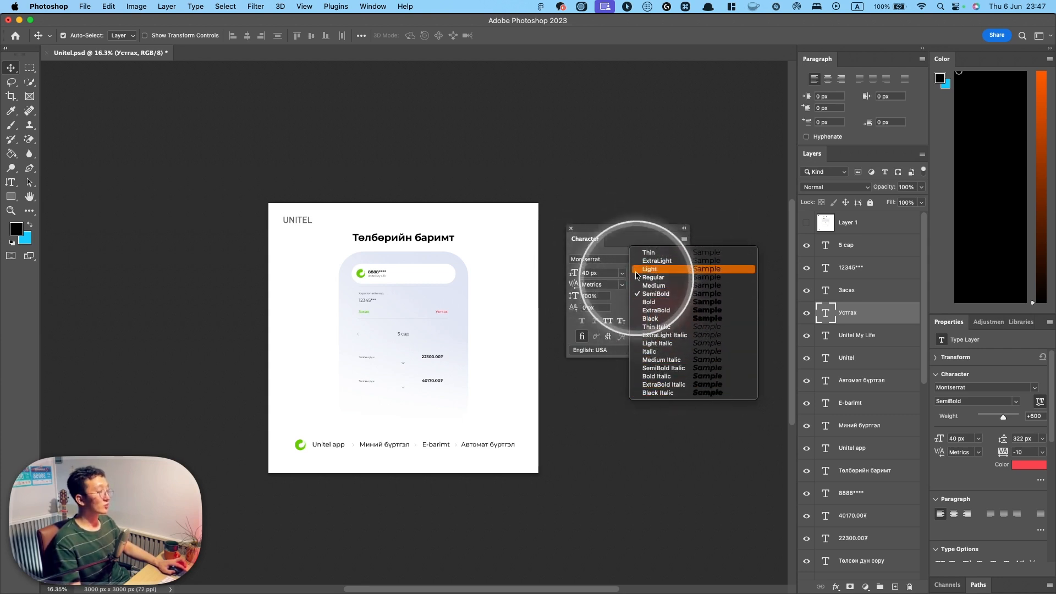
click(634, 227)
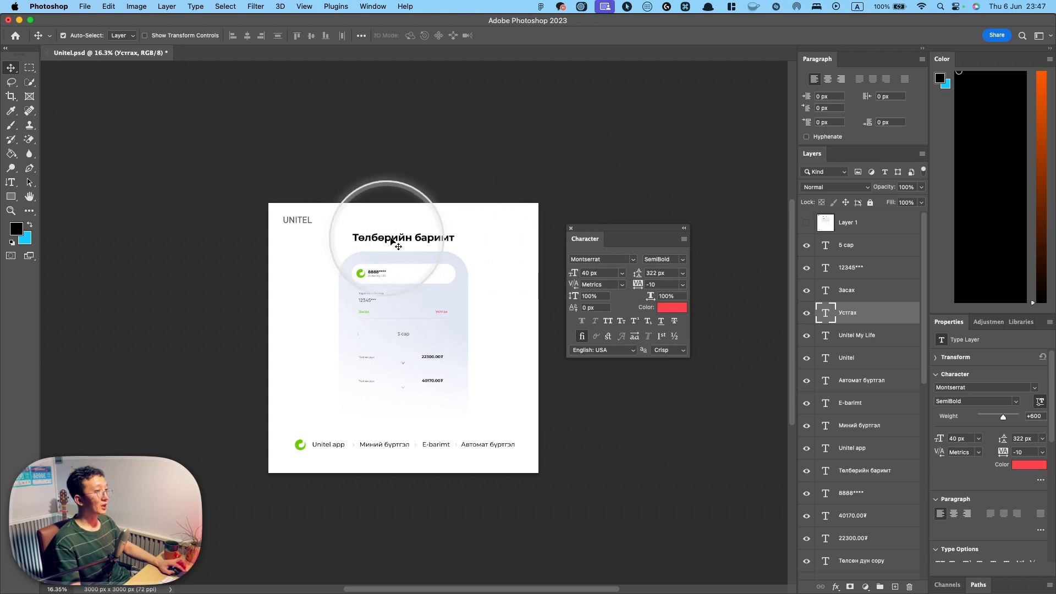
Set the font style of the heading "Төлбөрийн баримт" to Black Italic and commit the text.
double_click(433, 242)
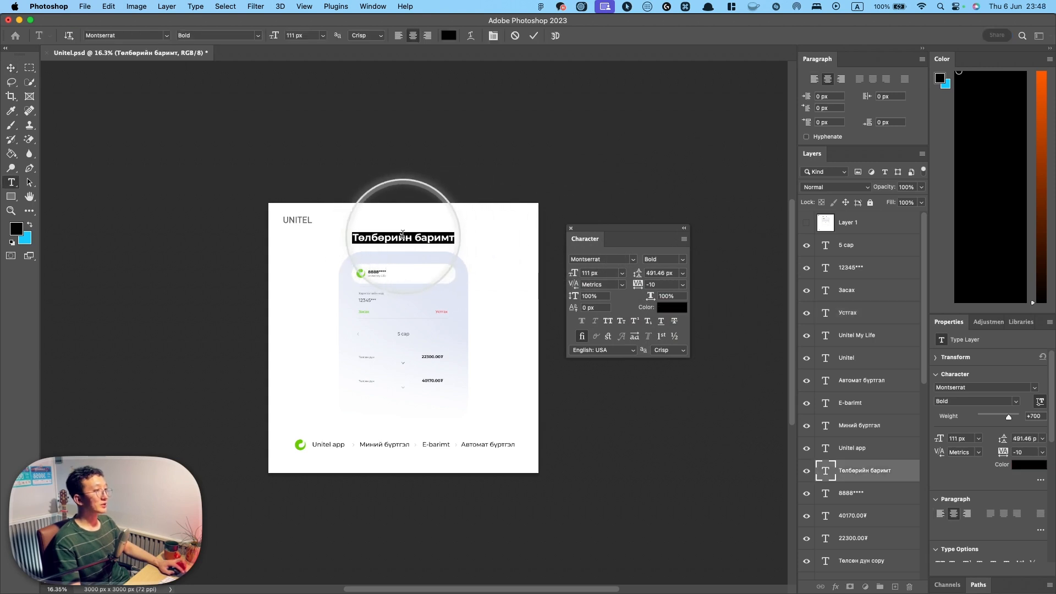
click(677, 258)
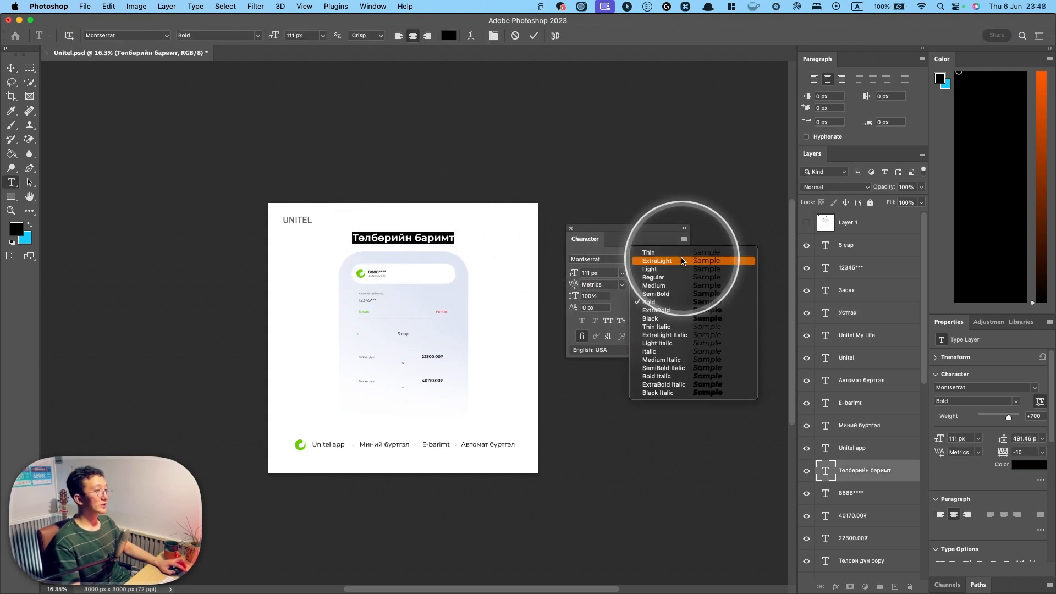
click(658, 392)
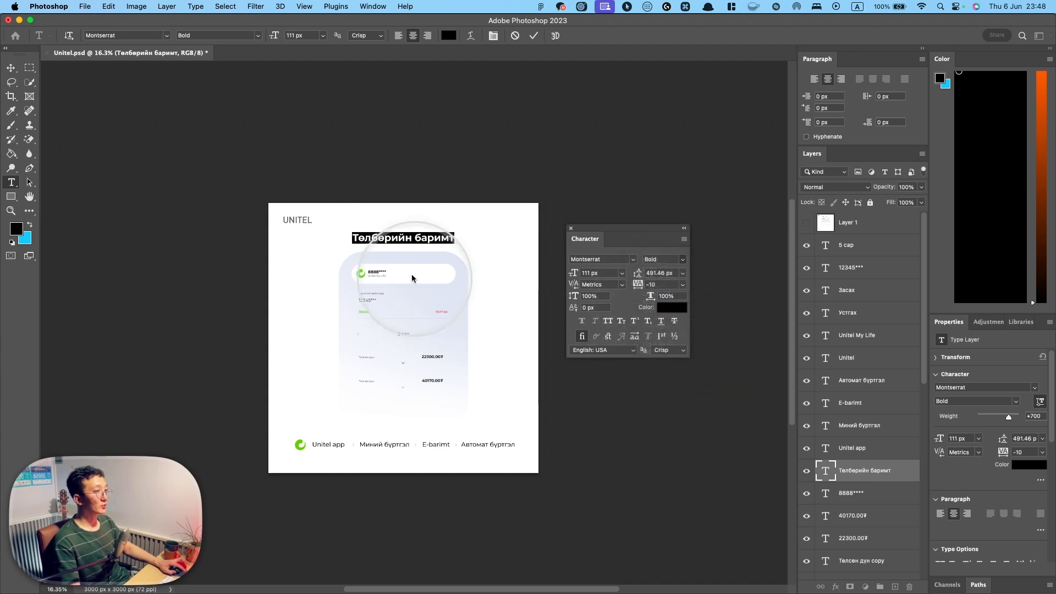
click(11, 67)
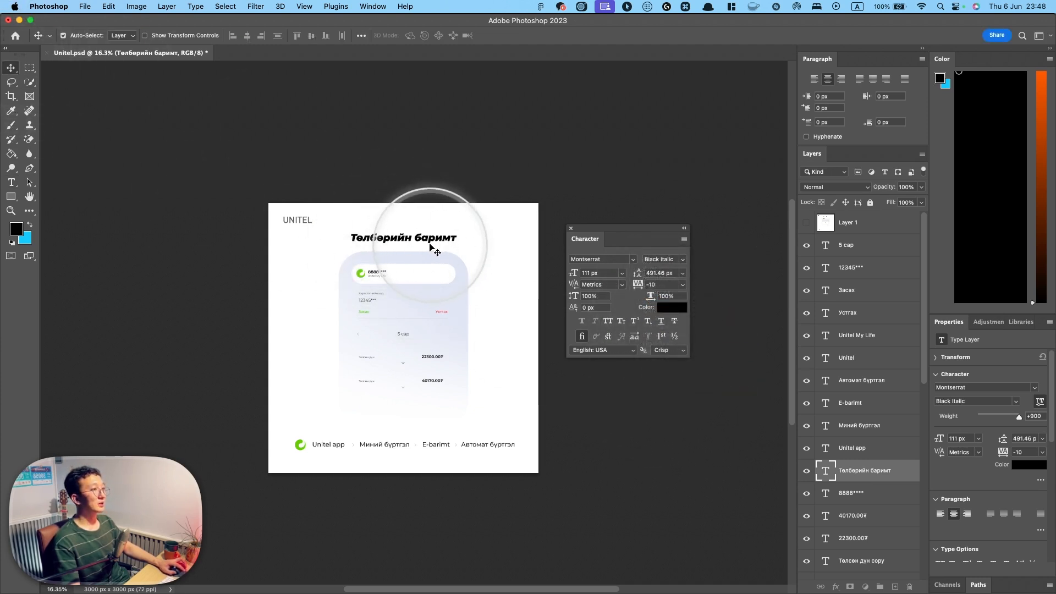
Try the ExtraBold, Thin and Regular font styles on the heading "Төлбөрийн баримт".
click(676, 258)
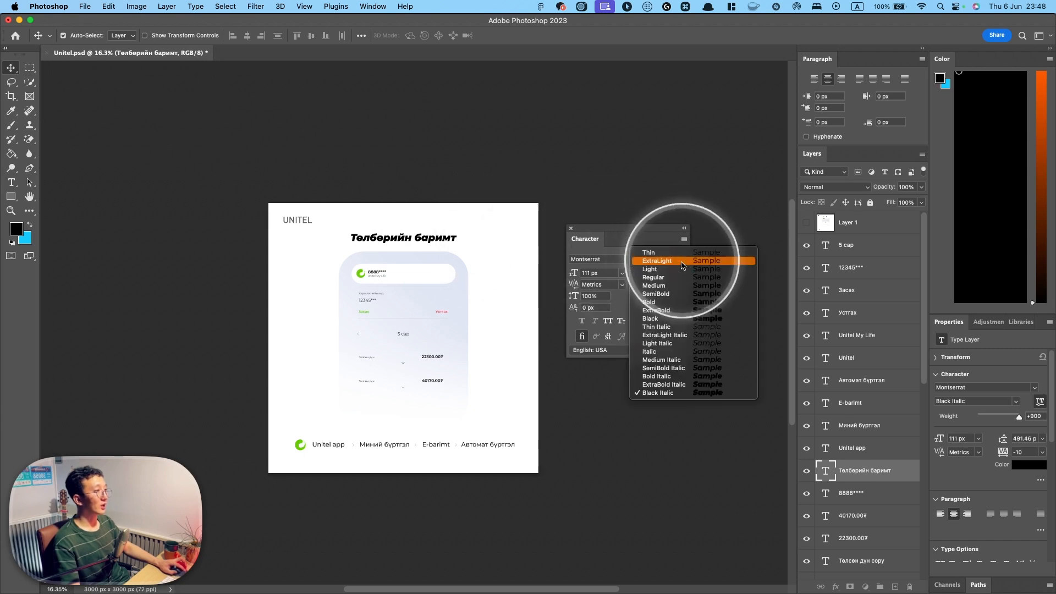
click(667, 306)
click(675, 263)
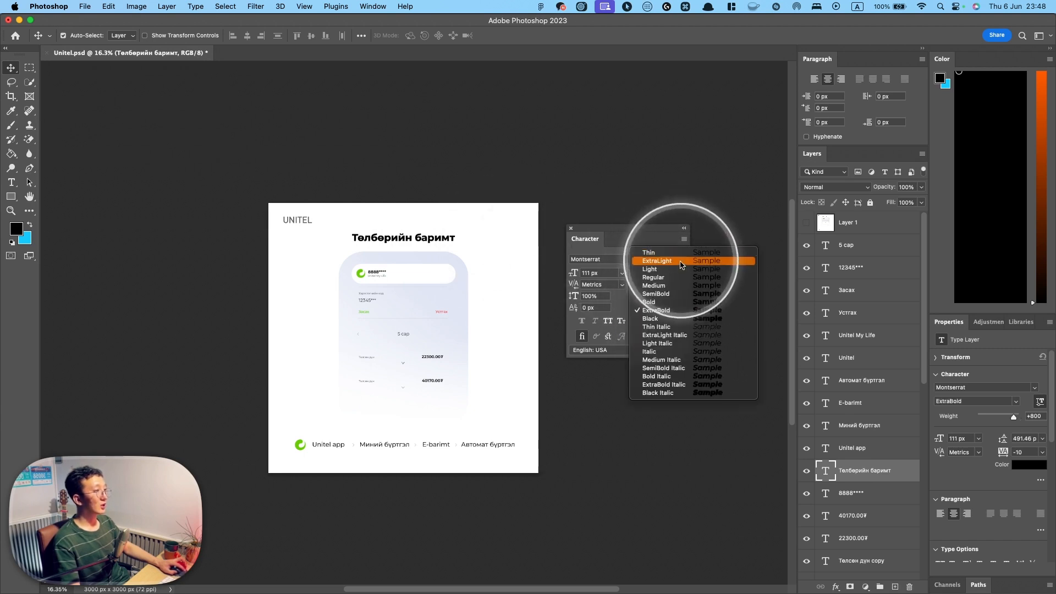
click(672, 242)
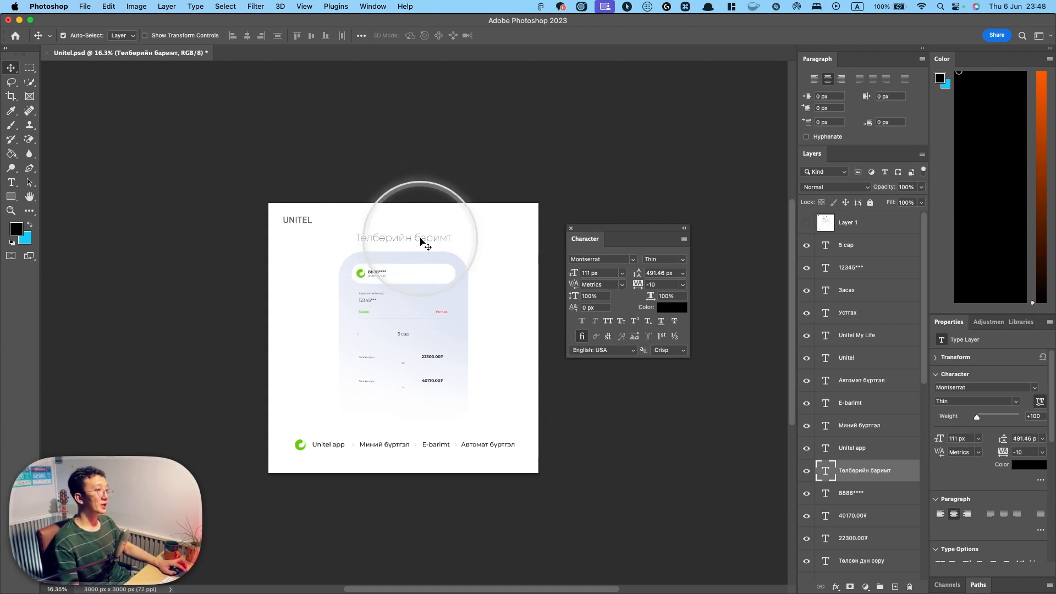
click(660, 259)
click(675, 277)
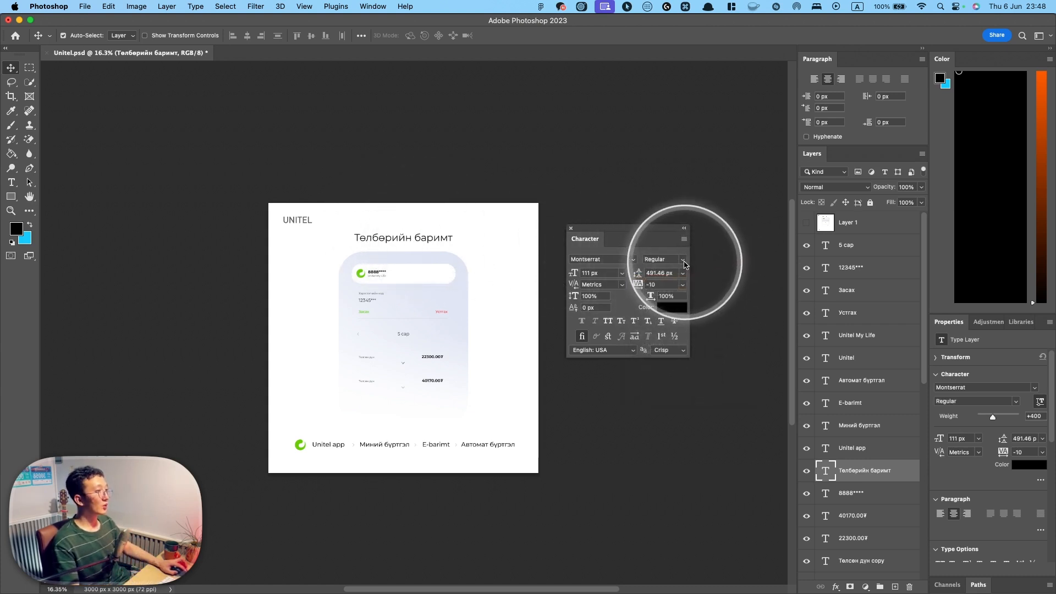
Set the heading's font style to Medium and its font size to 91 px.
click(662, 259)
click(669, 285)
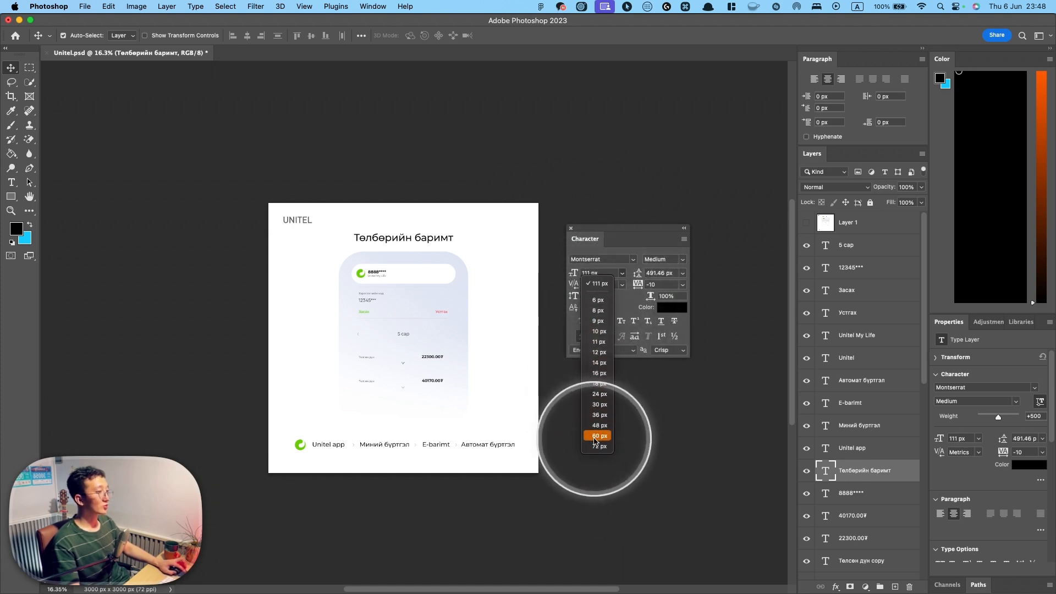
click(600, 446)
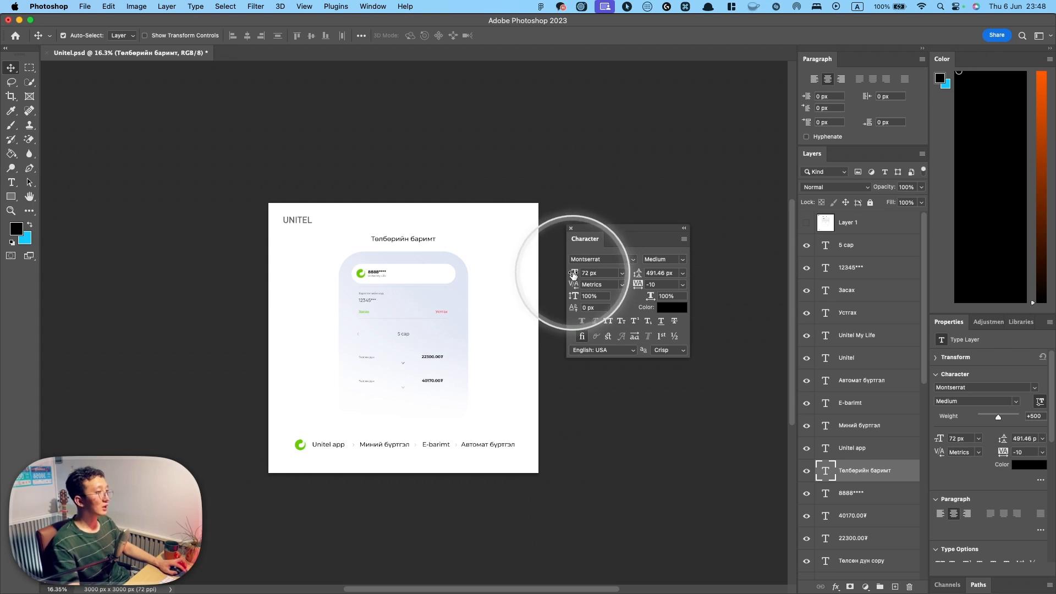
drag(573, 274, 557, 274)
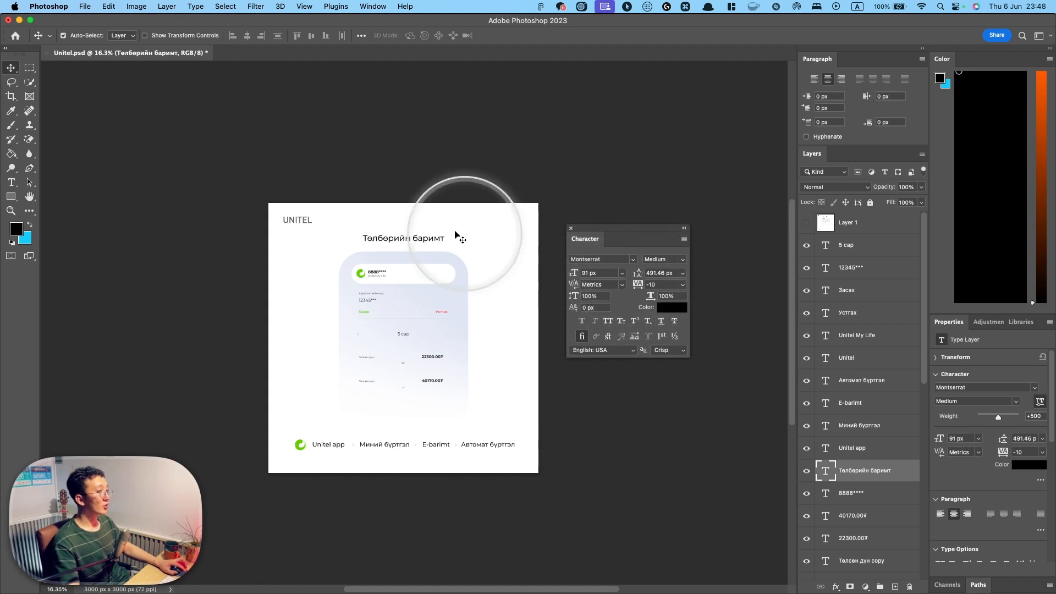
Switch to the Figma presentation to review the slide explaining the Character panel options, and return to Photoshop.
double_click(440, 239)
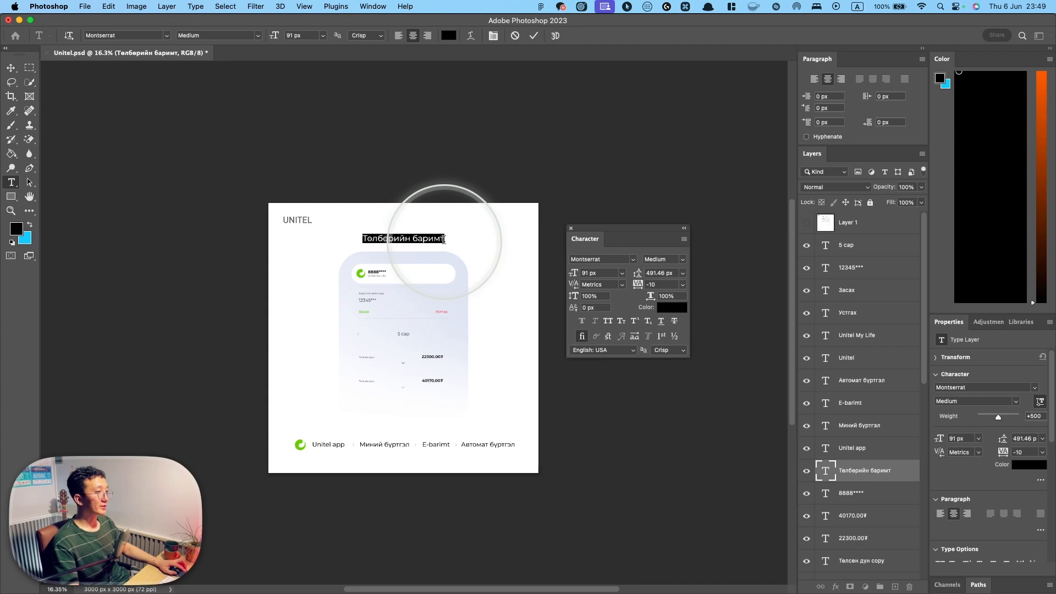
key(super+Tab)
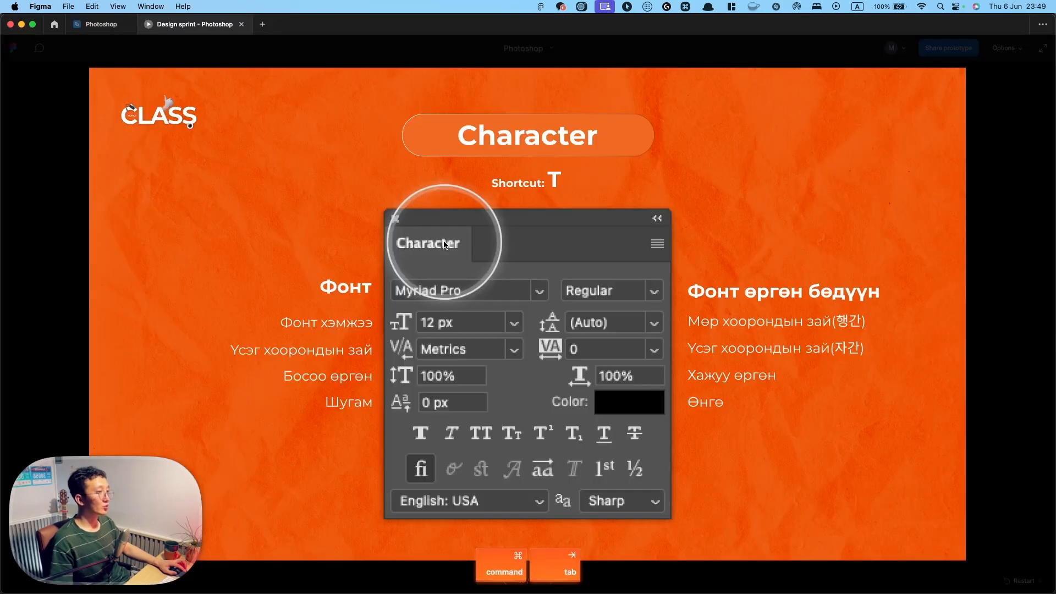
key(super+Tab)
key(super+Tab)
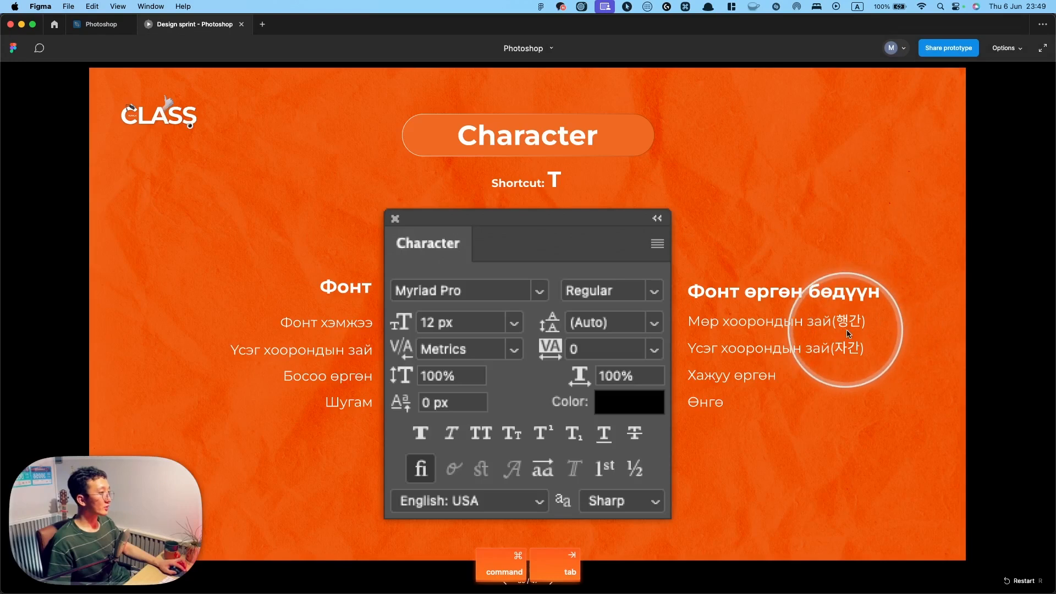
key(super+Tab)
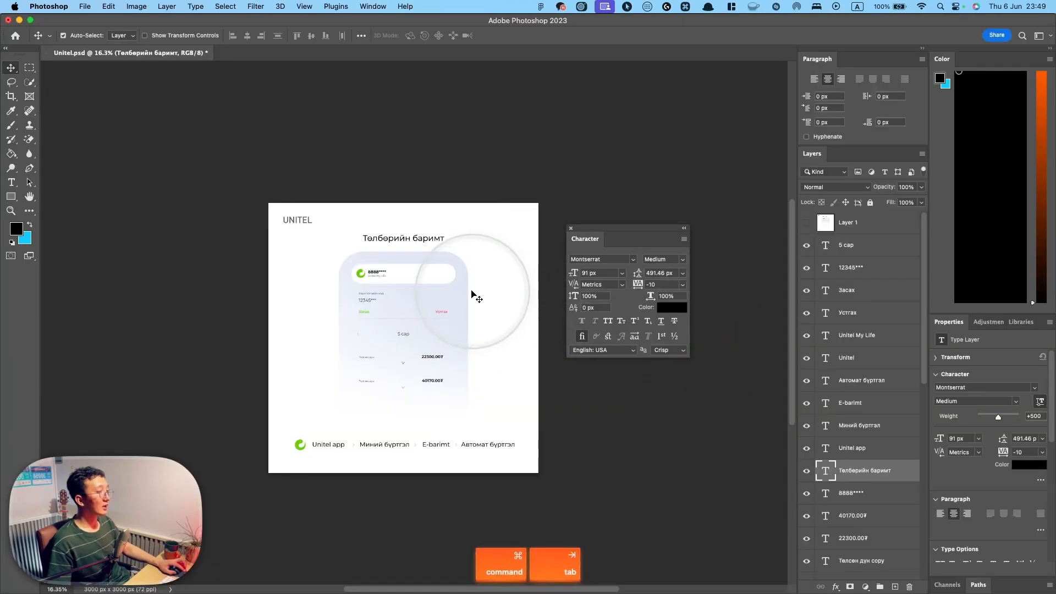
Try to paste a copy of the heading text at the end of the heading and commit the edit.
double_click(401, 236)
key(super+a)
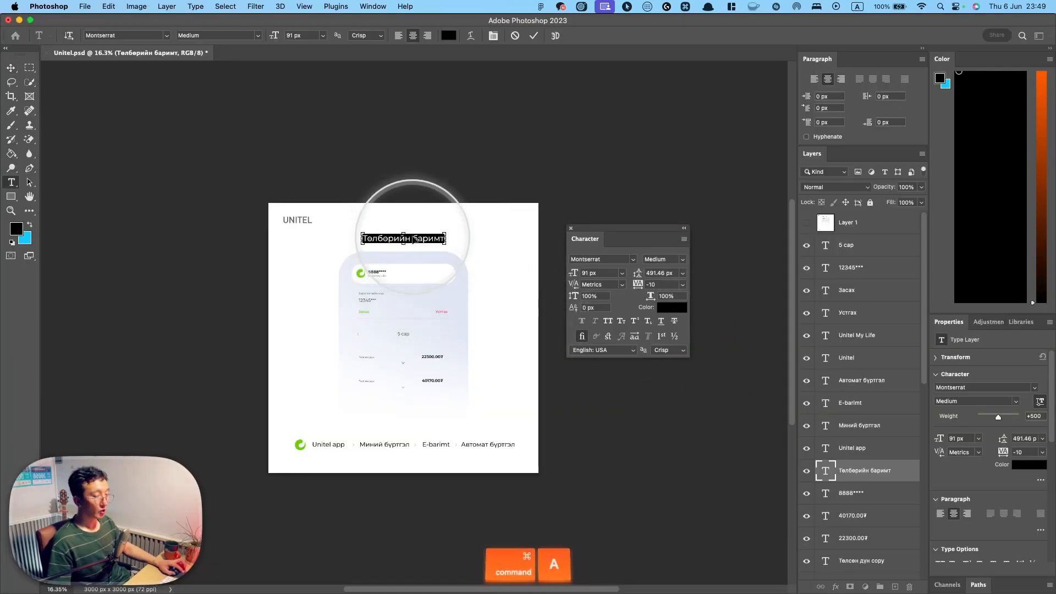
click(445, 236)
key(super+v)
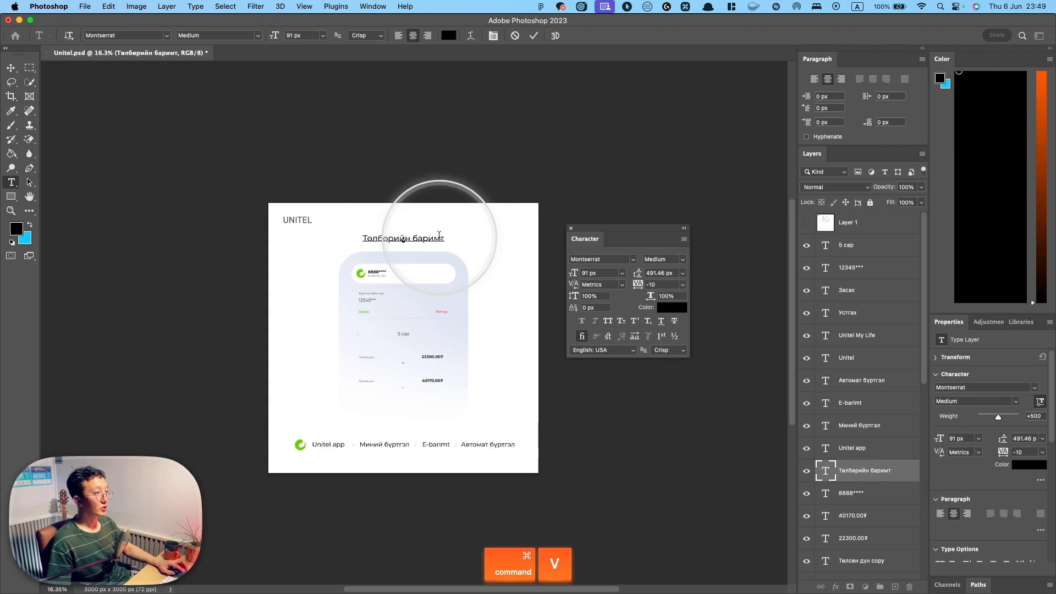
key(super+a)
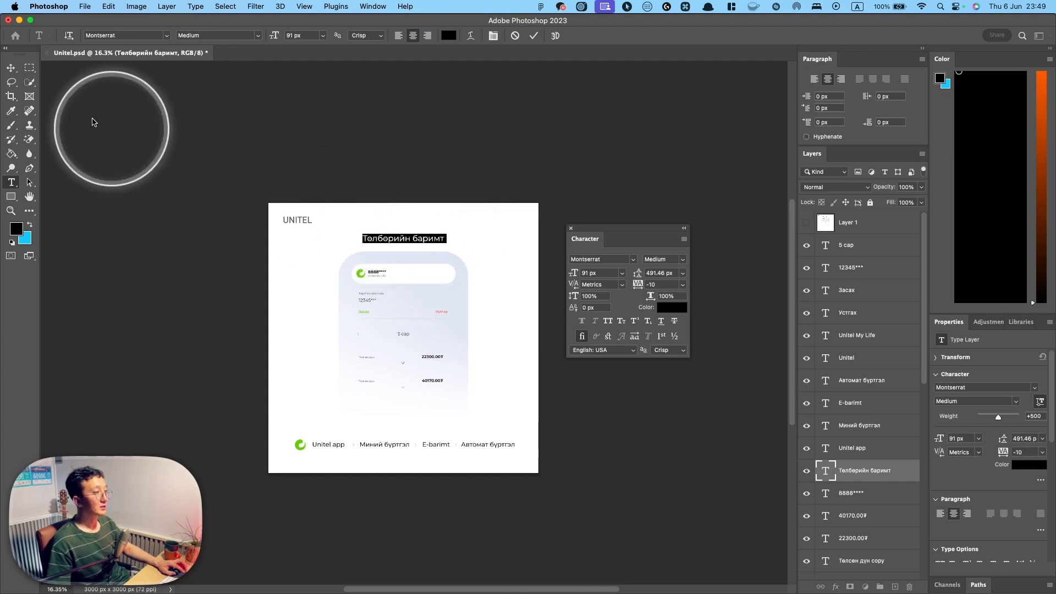
click(11, 67)
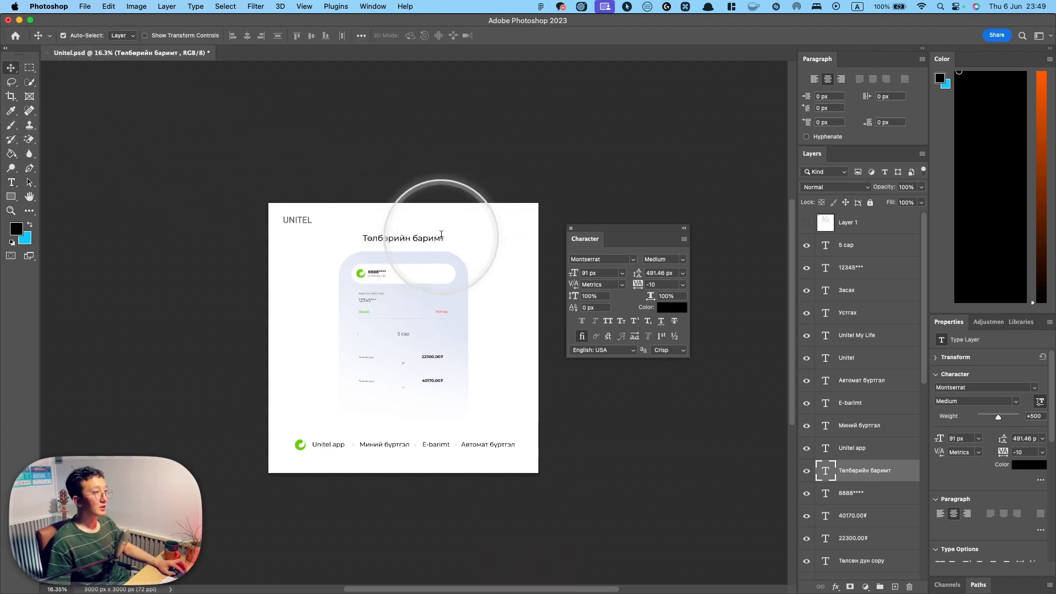
Copy the heading "Төлбөрийн баримт" within its text layer and place the copy on a second line.
double_click(443, 238)
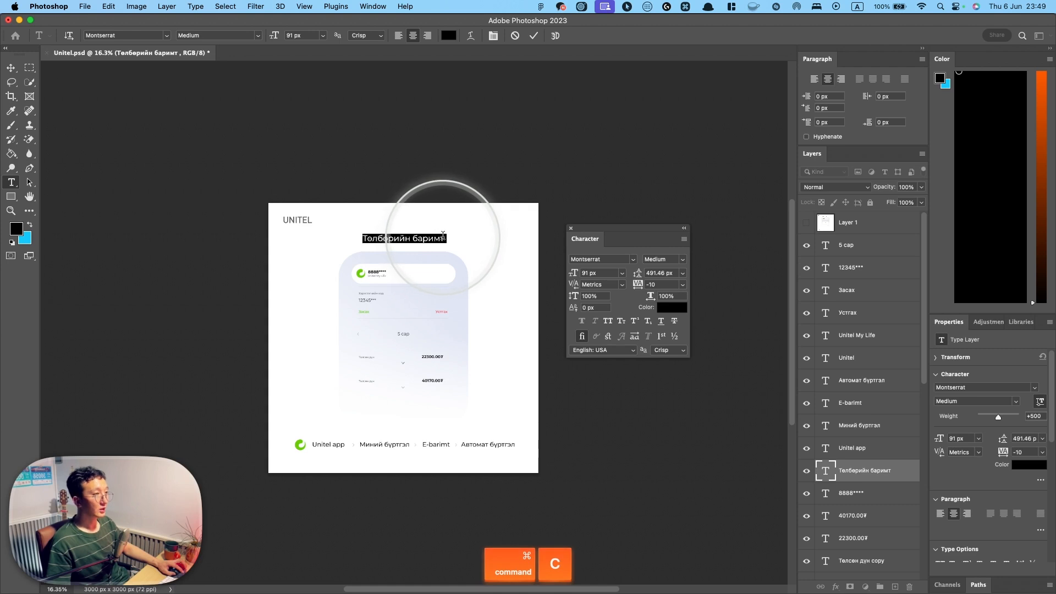
click(443, 237)
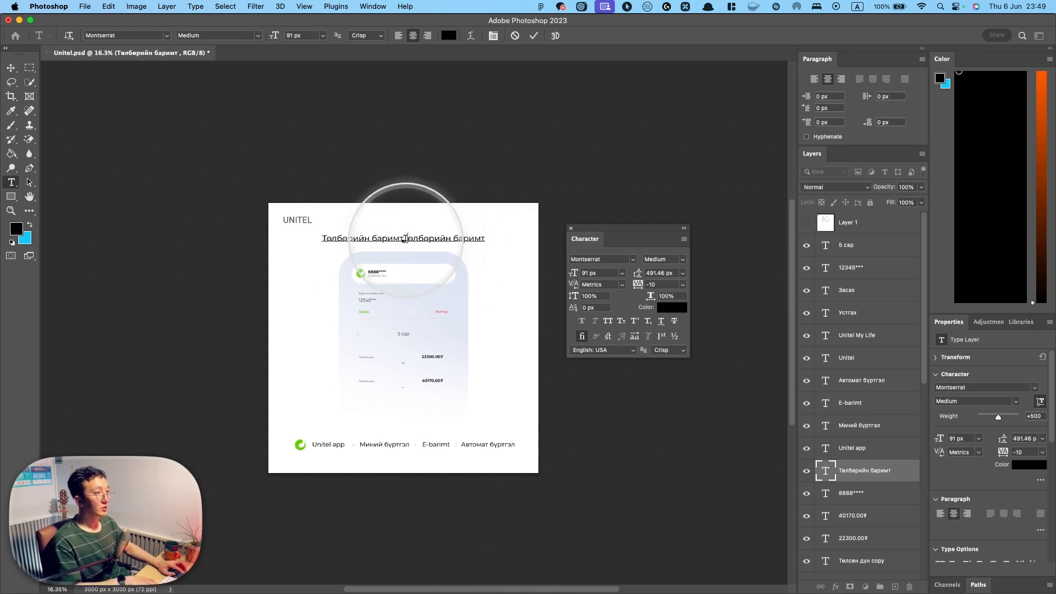
key(Return)
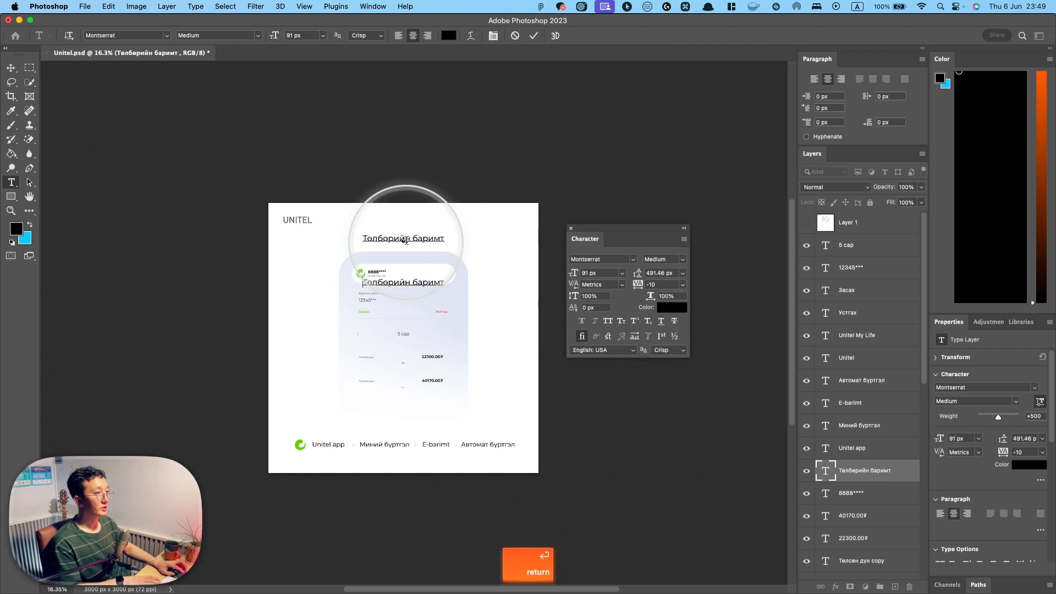
Set the leading of the two-line heading to 123 px and undo the kerning change.
key(super+a)
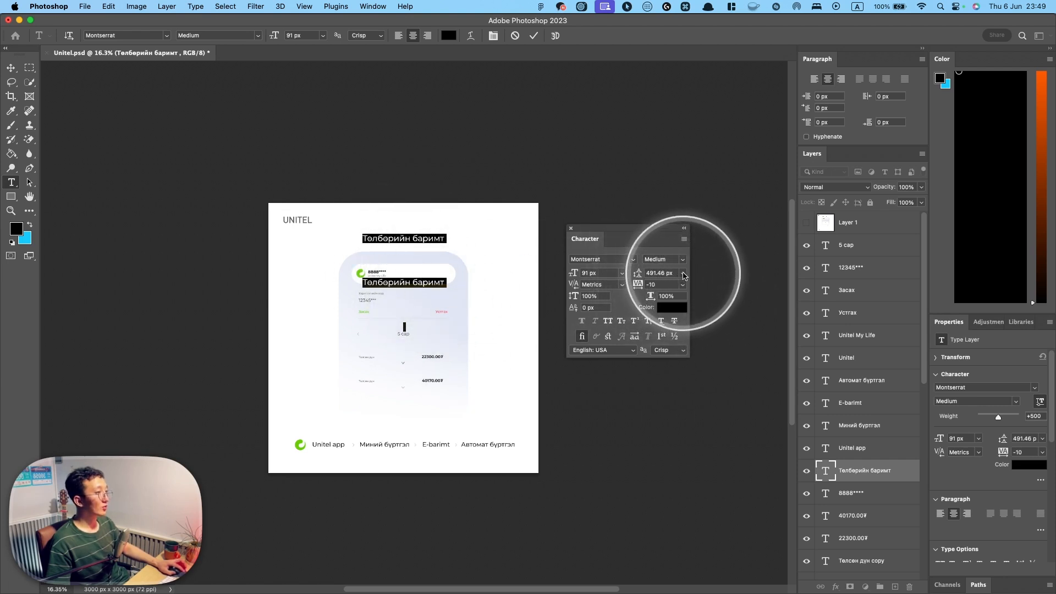
click(683, 274)
click(656, 283)
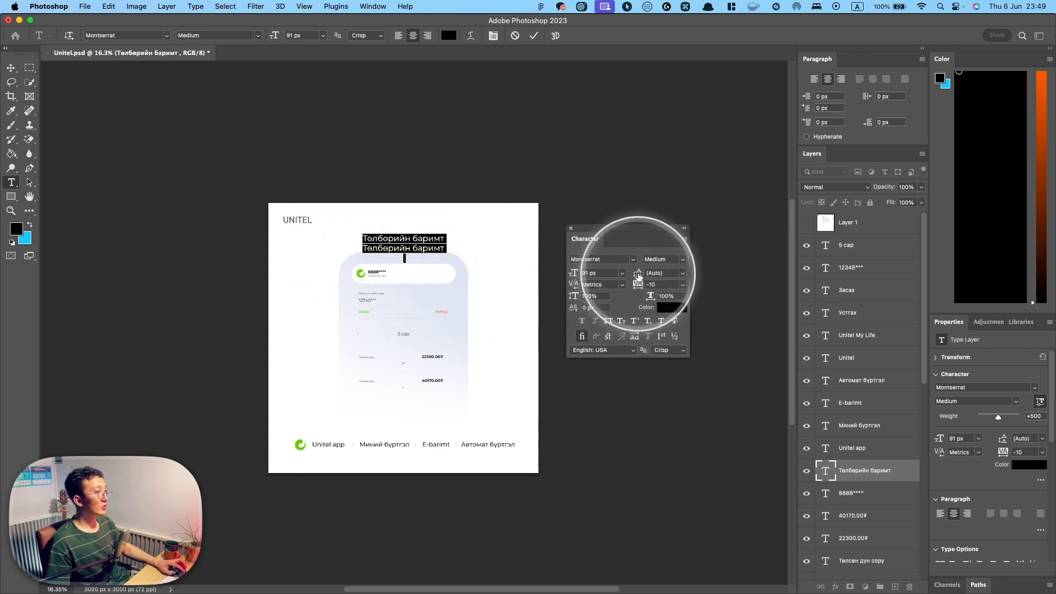
drag(638, 275, 576, 273)
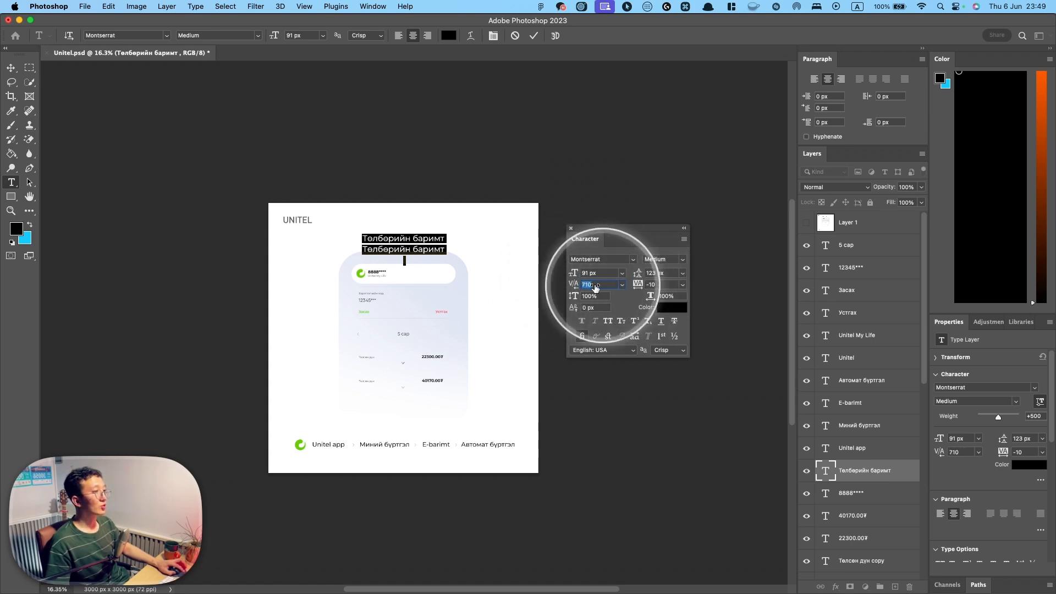
key(super+z)
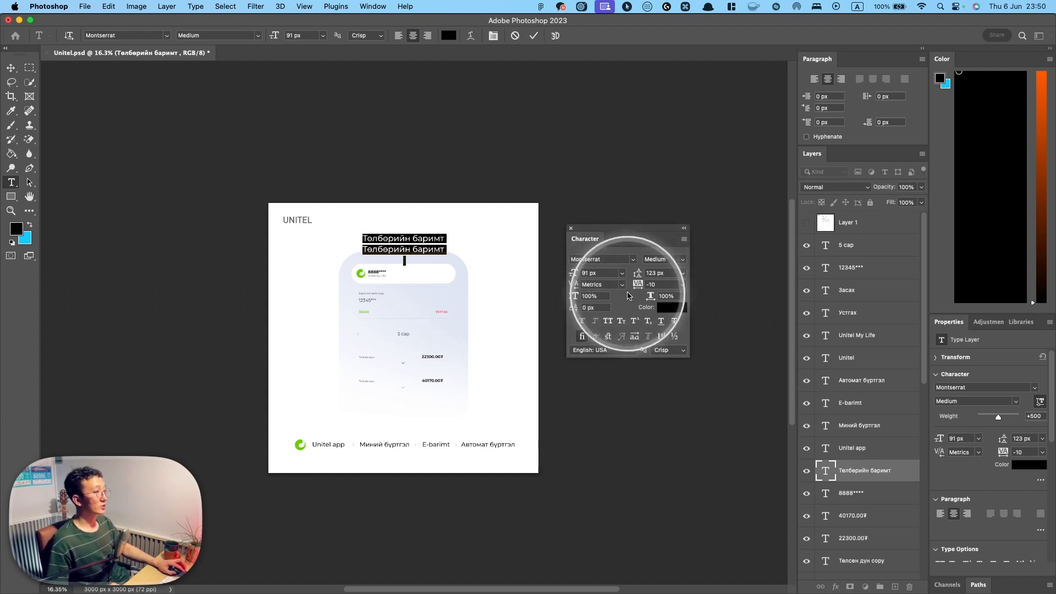
Widen the heading's tracking to 1170, replace its text with 2025.06.06 and nudge the text layer slightly left.
drag(638, 286, 670, 284)
click(498, 250)
key(super+a)
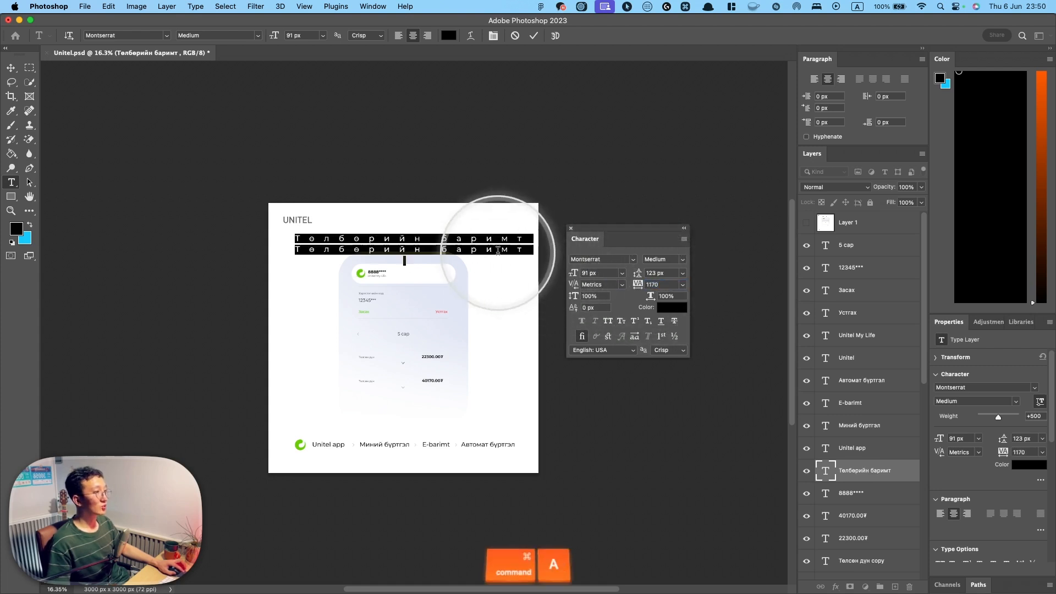
text(2025.)
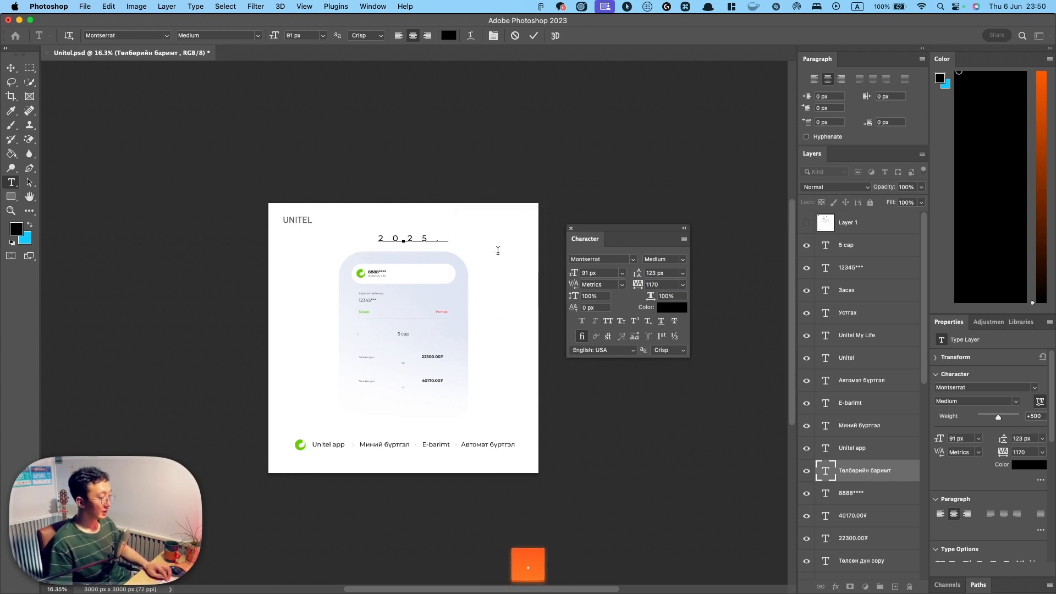
text(06.06)
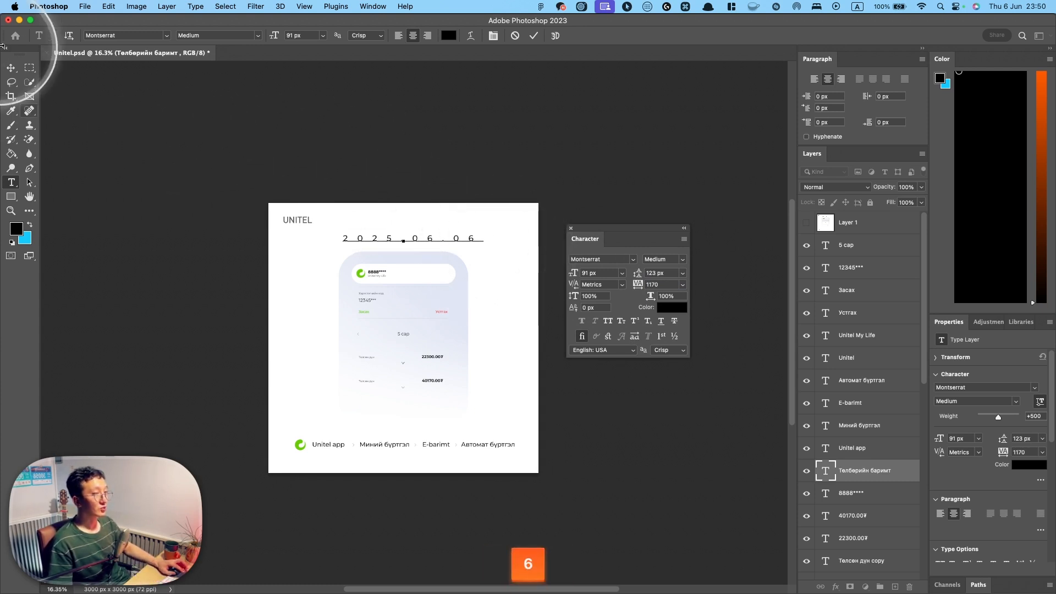
click(11, 67)
drag(433, 241, 430, 243)
Try the preset tracking values -25 and 0 on the date text, and set its tracking to 160.
double_click(390, 238)
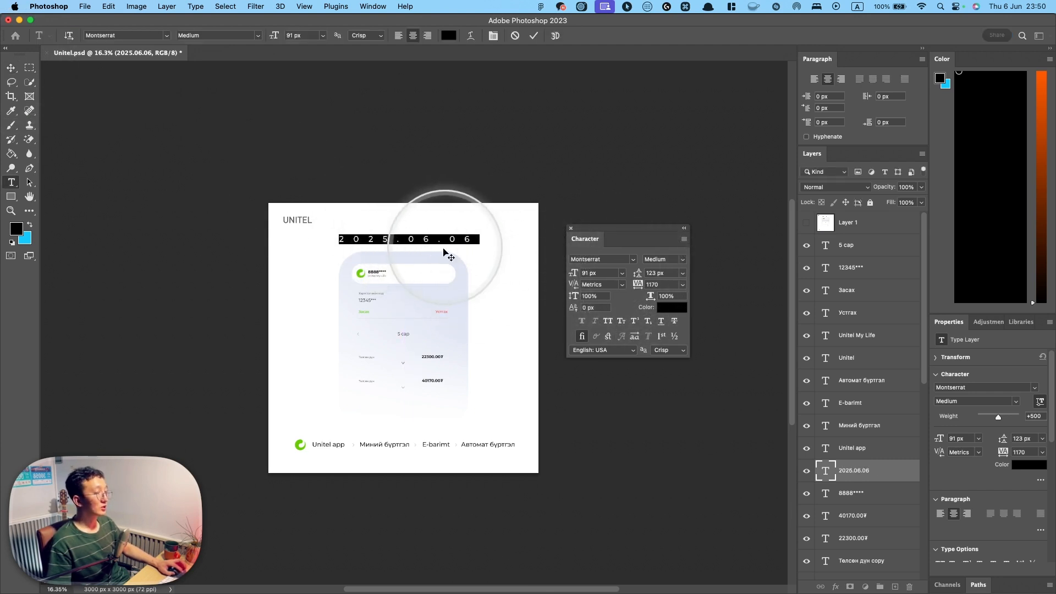
click(683, 285)
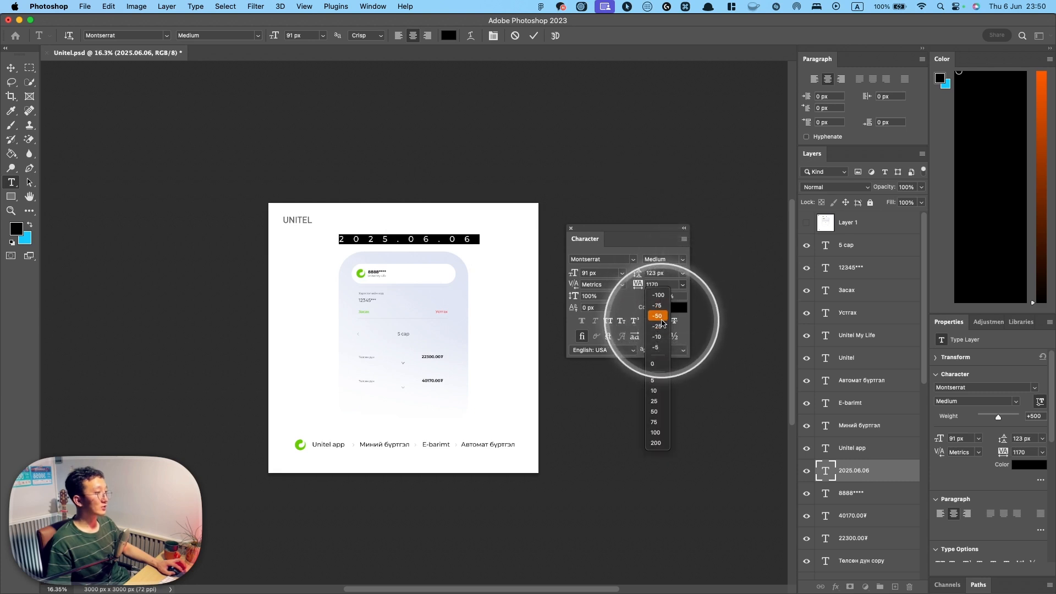
click(662, 318)
click(682, 284)
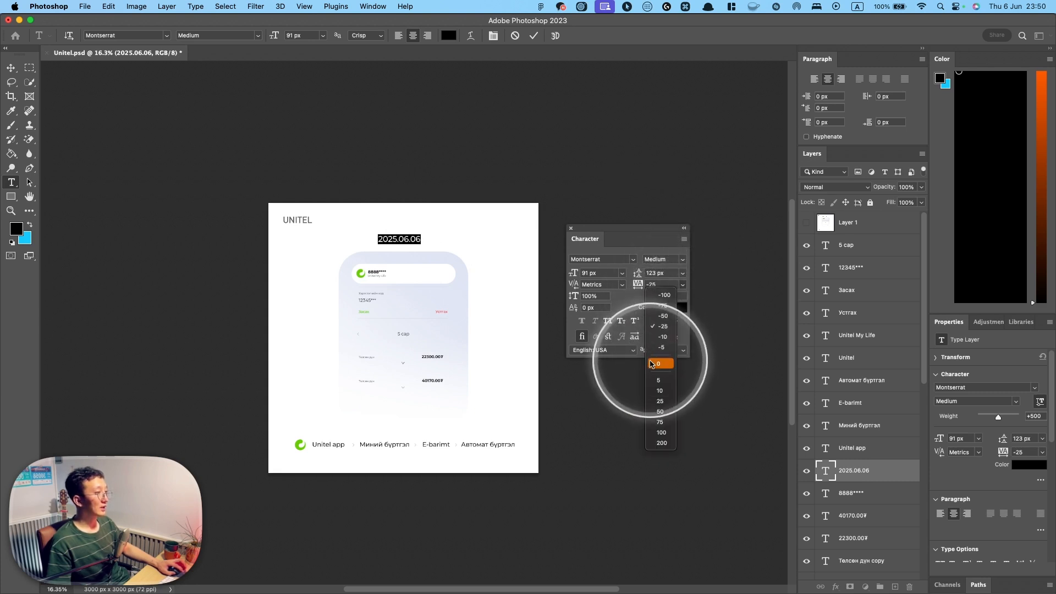
click(653, 363)
drag(638, 284, 650, 284)
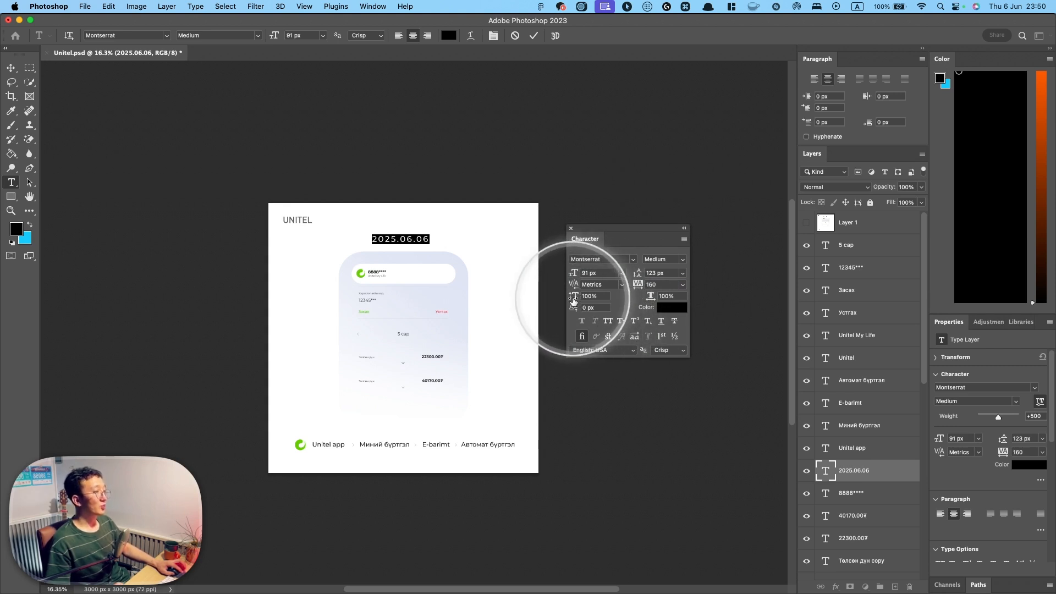
Try stretching the date text with the vertical scale and the horizontal scale, undoing each change.
drag(572, 298, 653, 296)
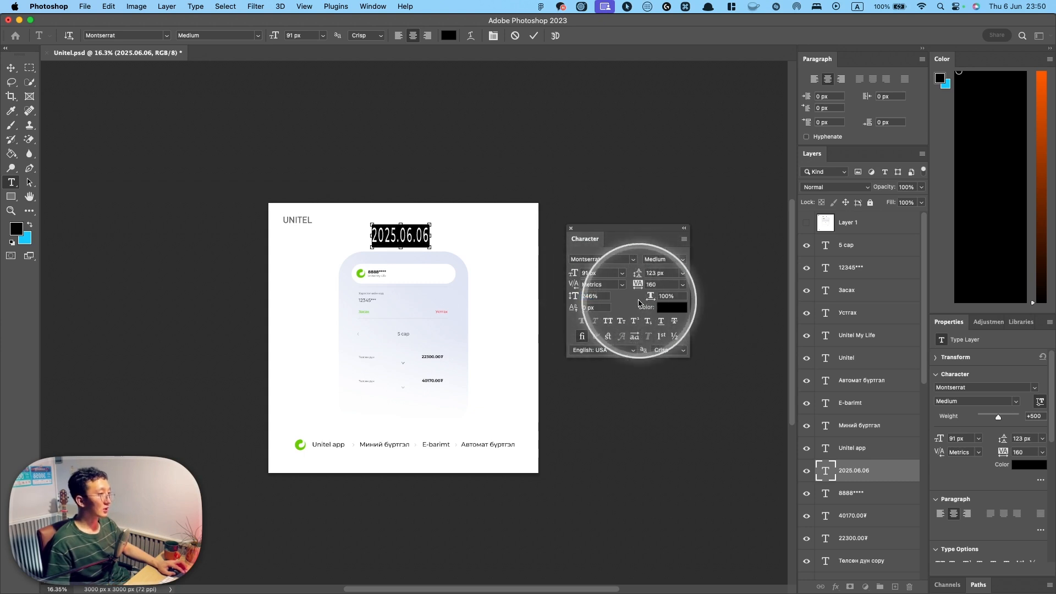
key(super+z)
drag(648, 299, 751, 301)
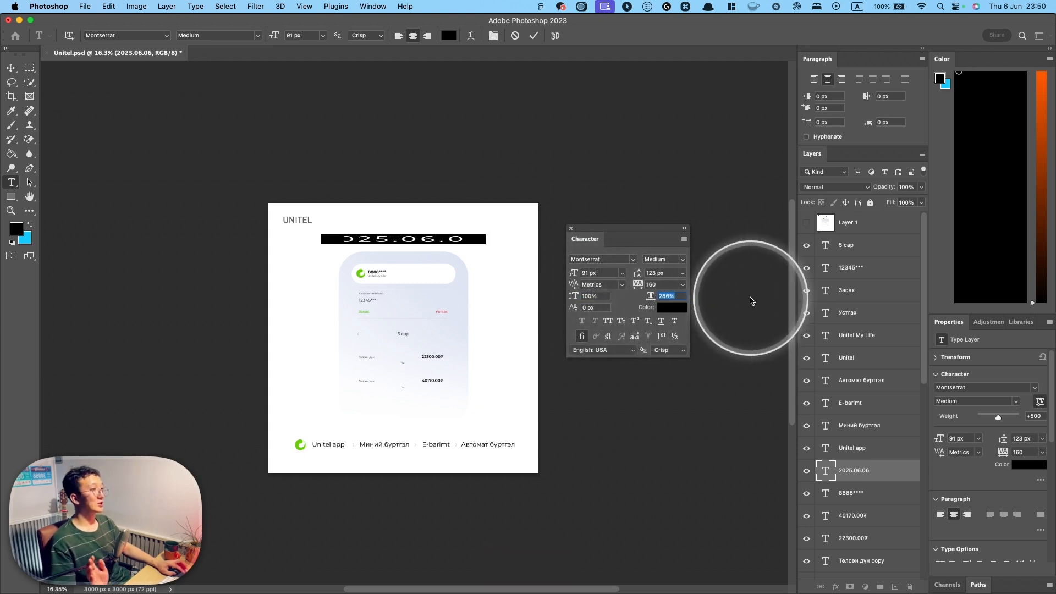
key(super+z)
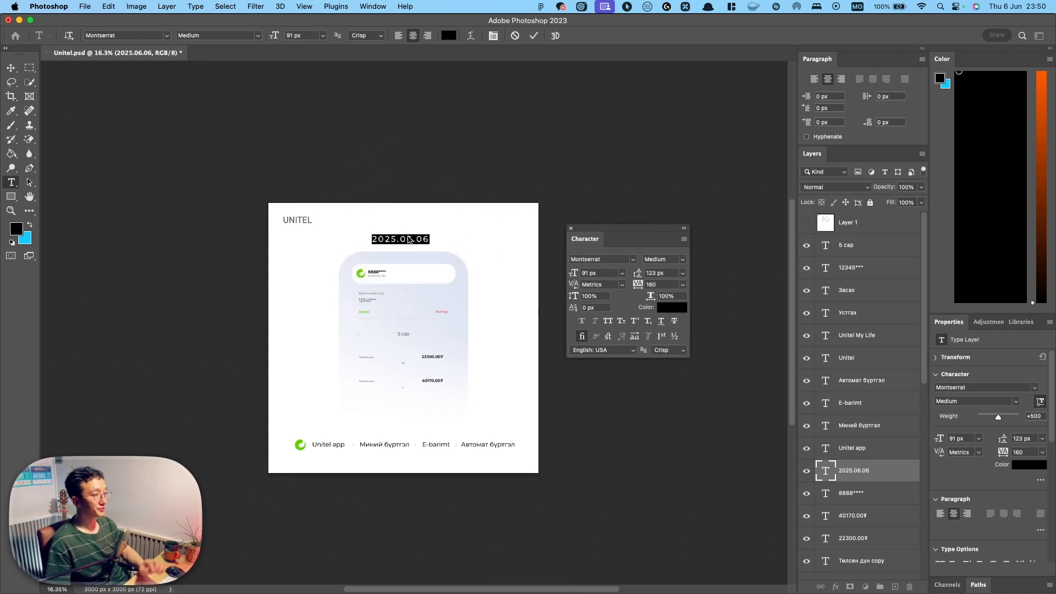
Replace the date text with UNTITEL in Bold, size 123 px and horizontal scale 207%.
key(Caps_Lock)
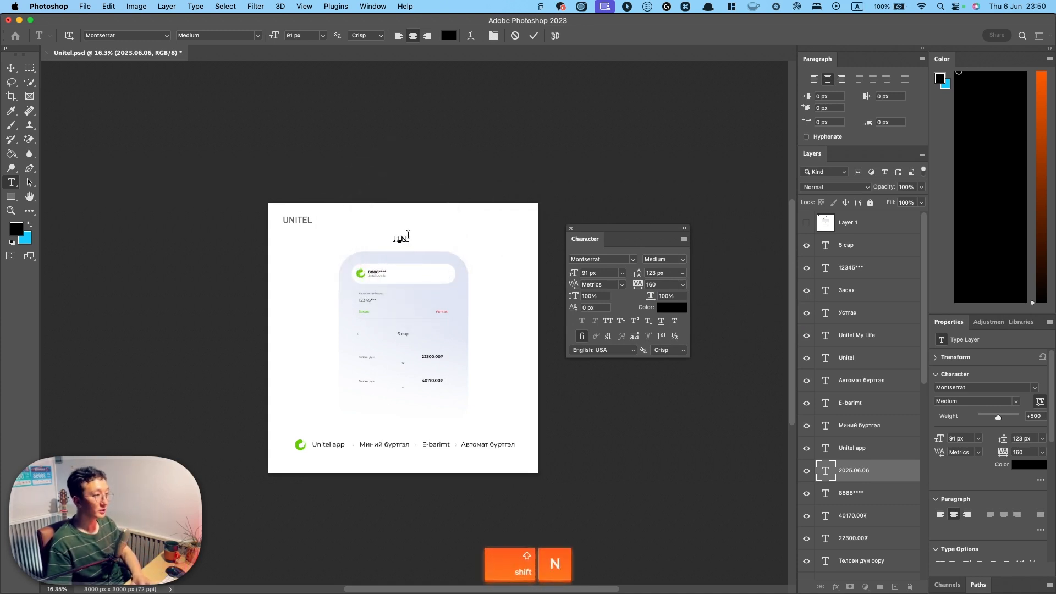
text(EL)
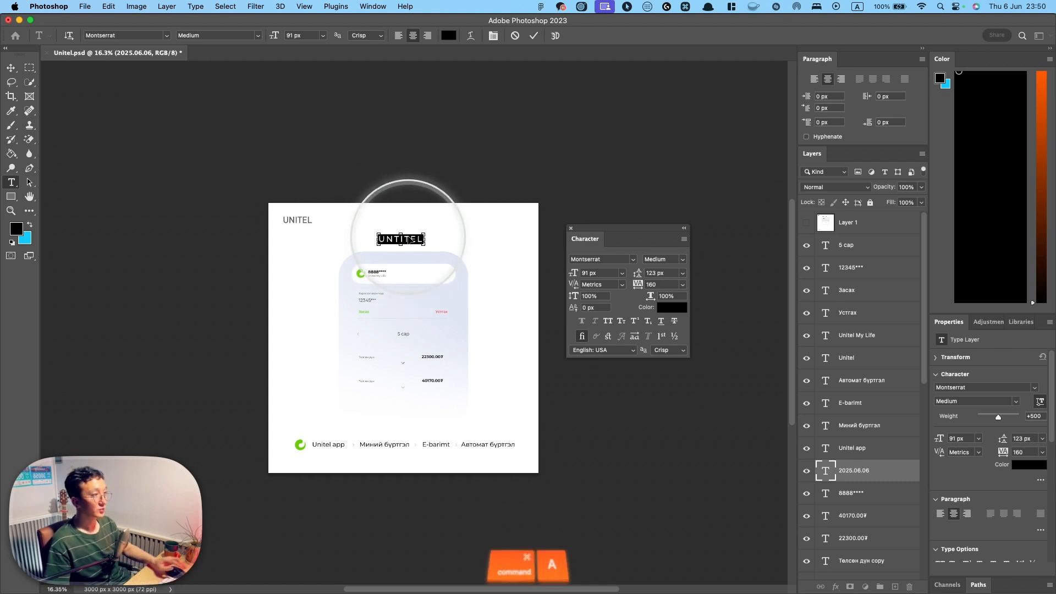
click(665, 259)
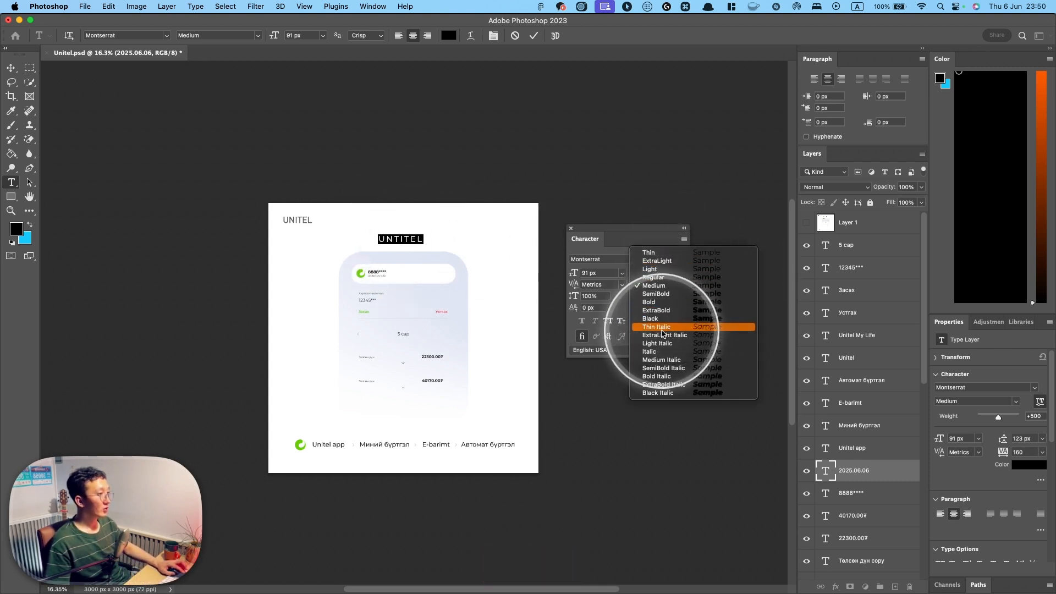
click(649, 302)
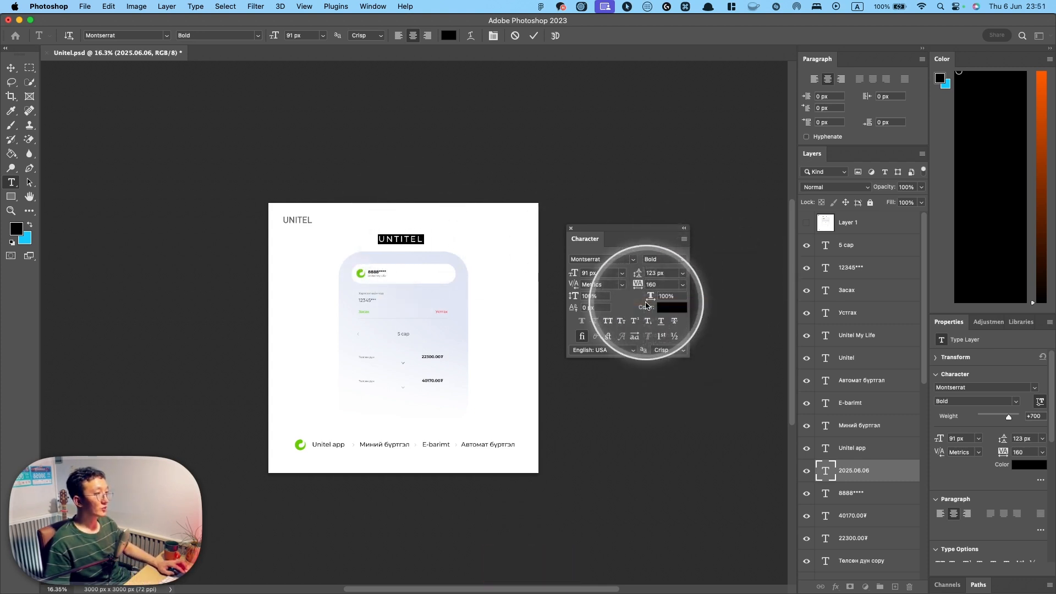
drag(574, 272, 592, 273)
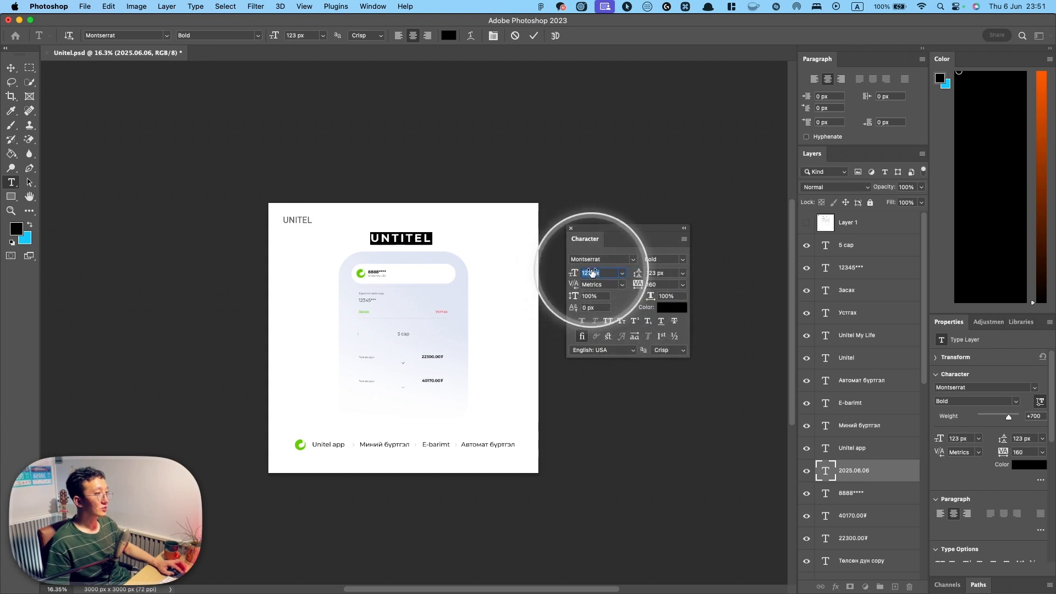
drag(649, 295, 709, 298)
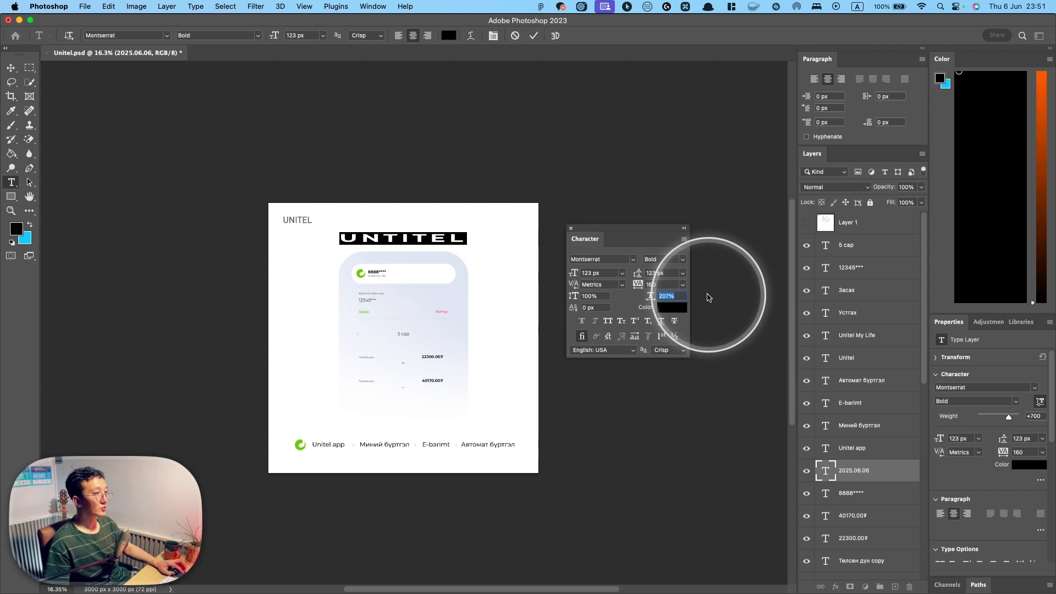
click(11, 67)
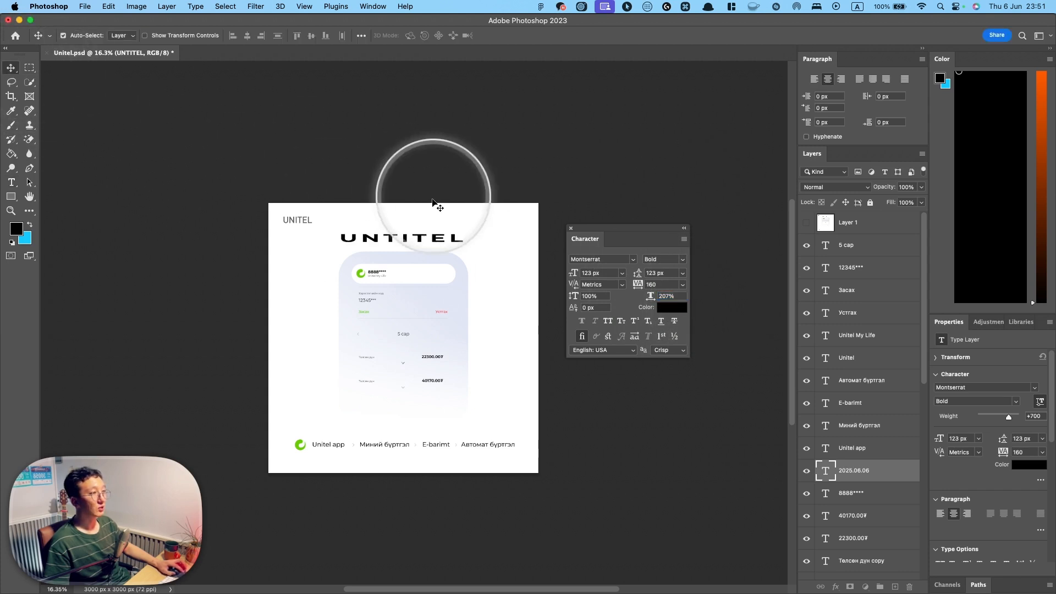
Undo the text edits back to the Төлбөрийн баримт heading.
key(super+z)
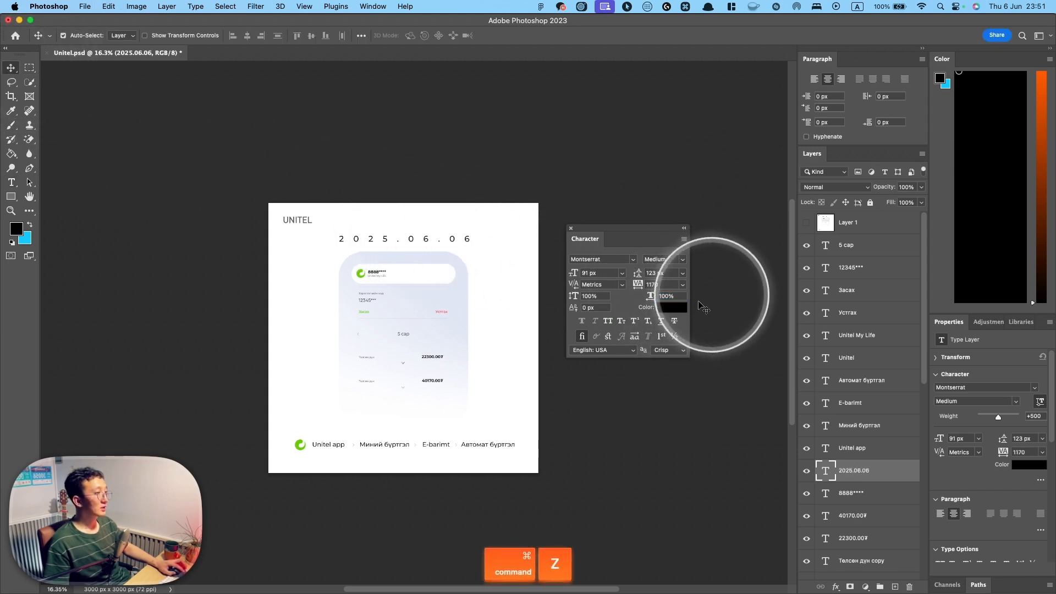
click(670, 307)
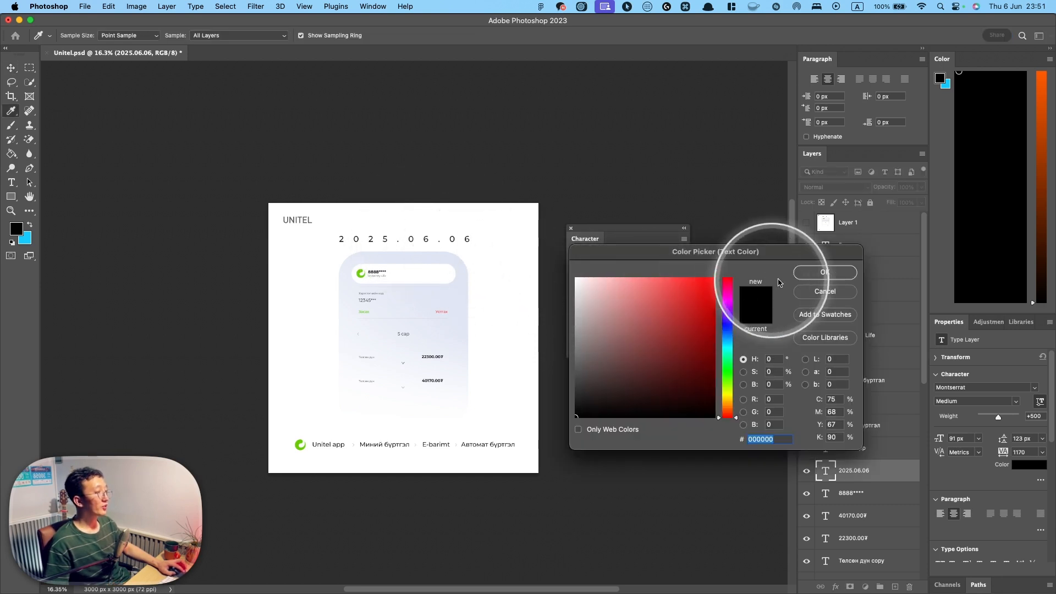
click(825, 272)
key(super+z)
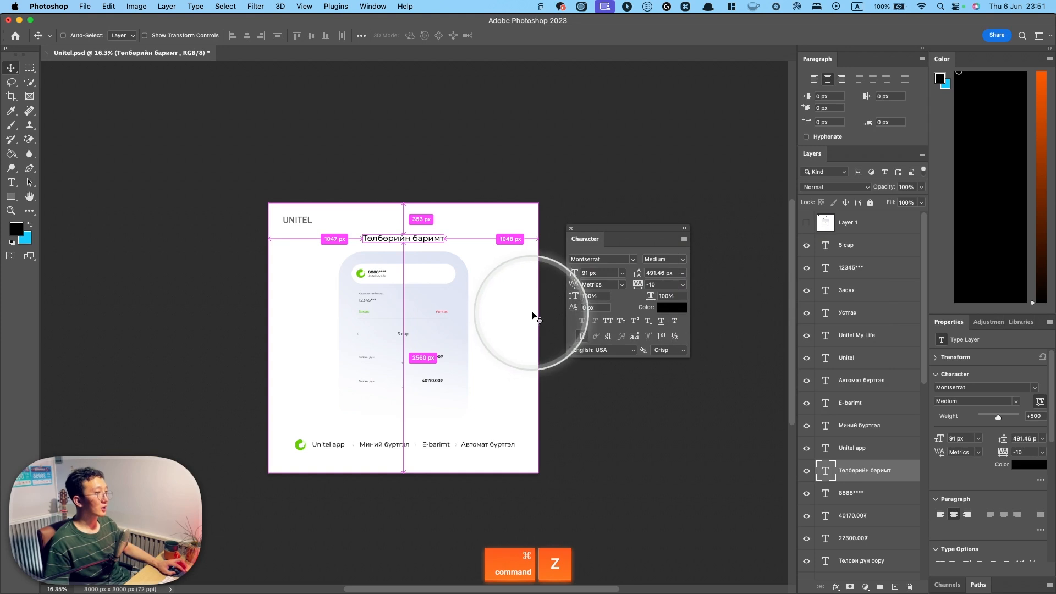
Set the Төлбөрийн баримт heading's text colour to ff0000 and move it about 29 px to the right.
click(671, 306)
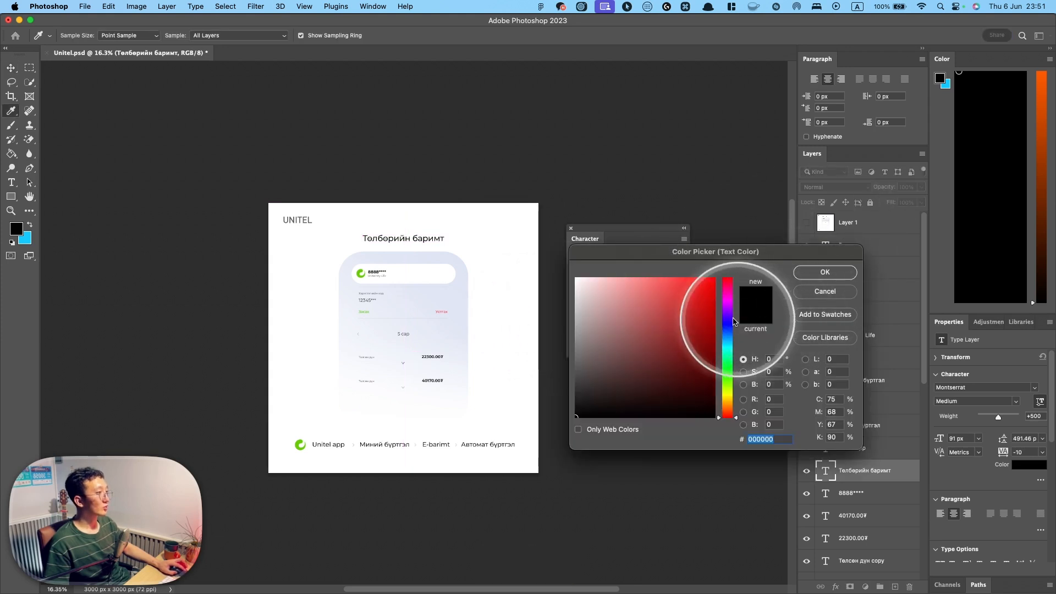
click(713, 279)
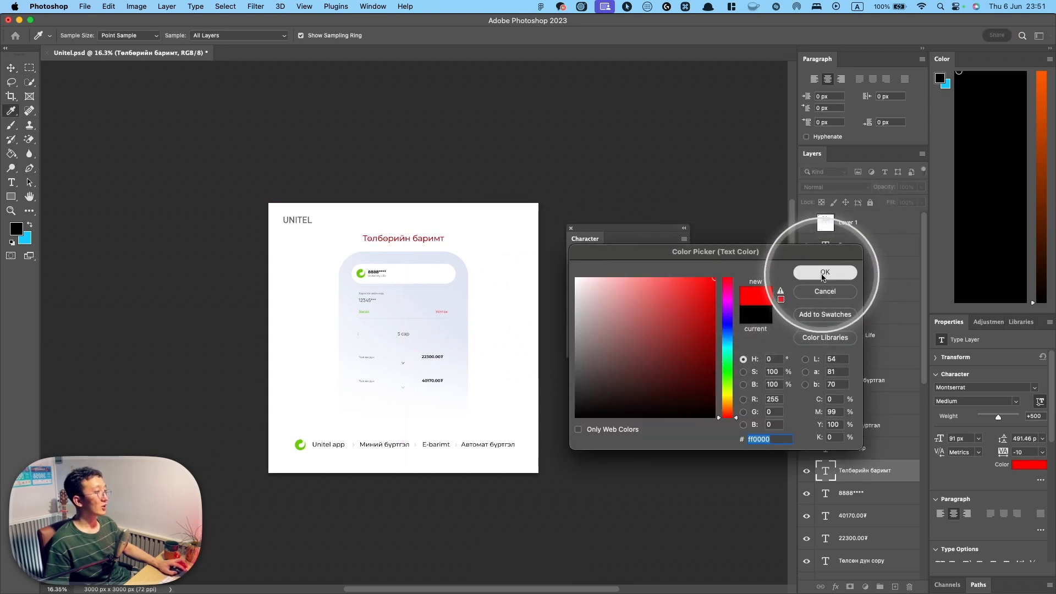
click(823, 275)
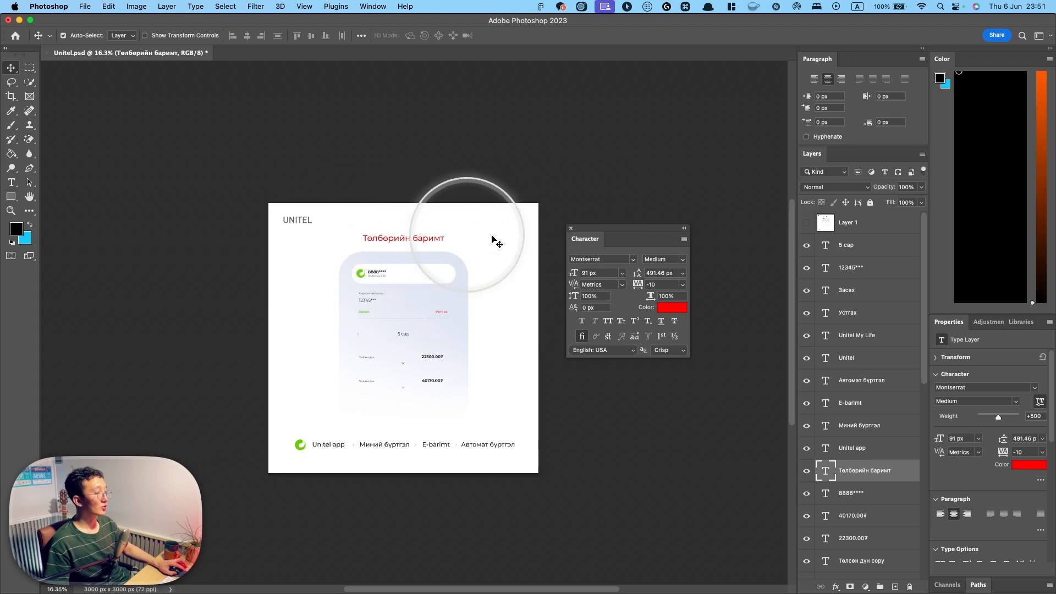
drag(426, 239, 429, 240)
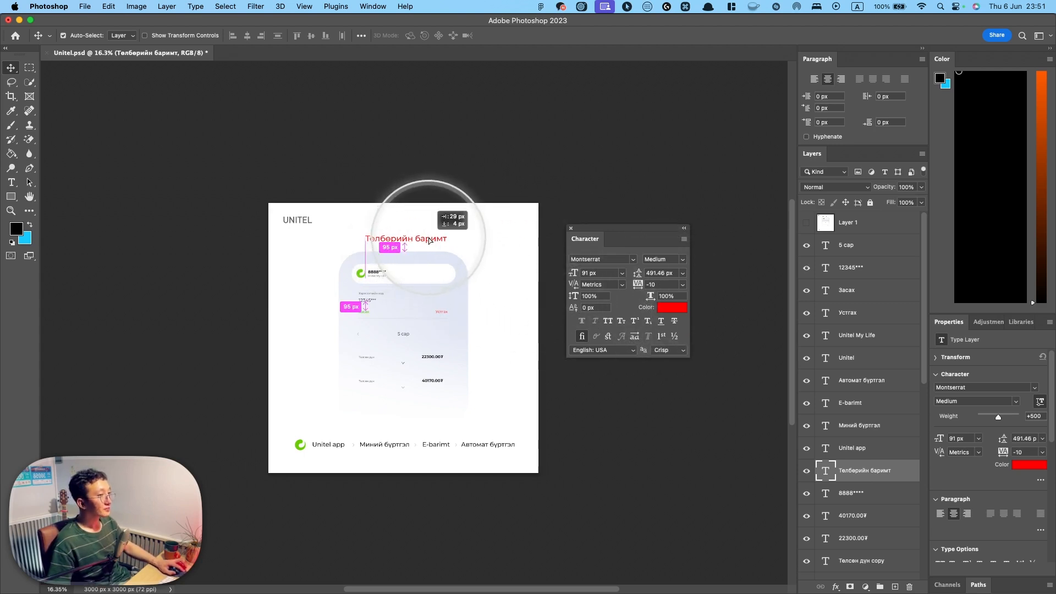
Change the red heading's font to Mogul Albertus Bold and nudge it slightly back to the left.
click(615, 258)
text(mog)
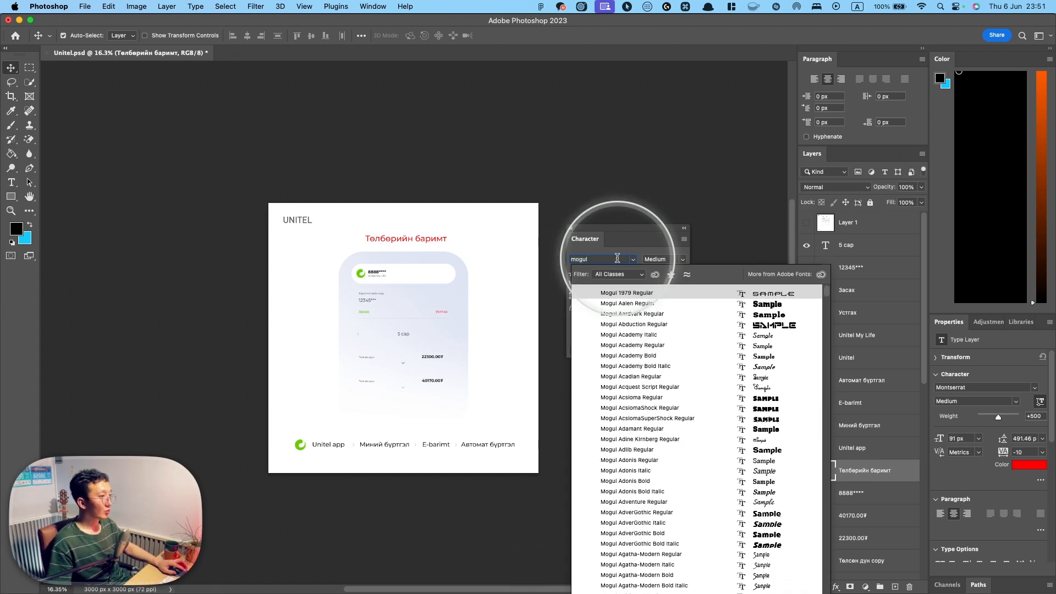
text(ul albe)
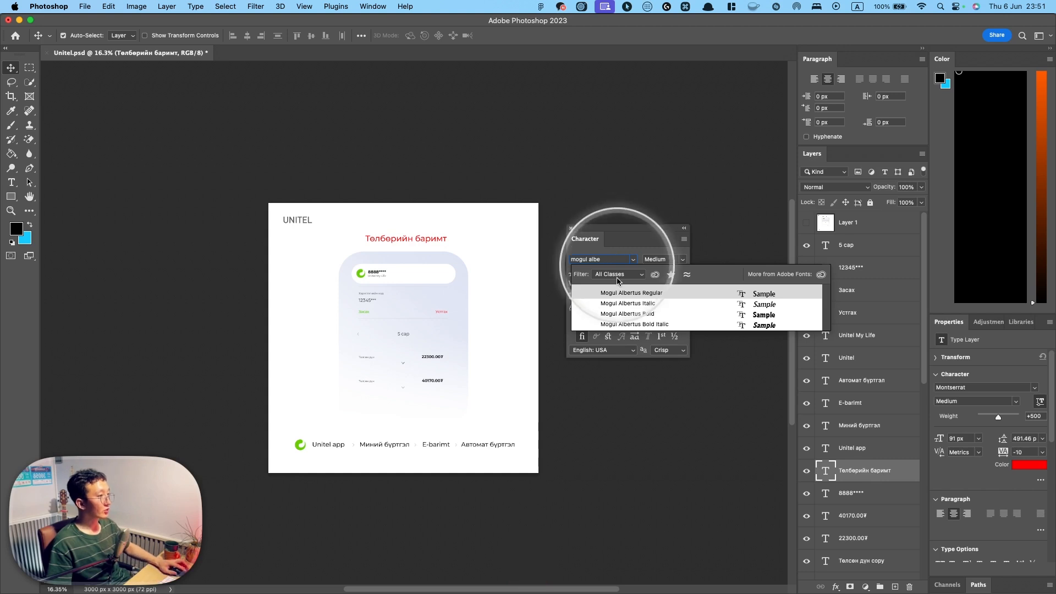
click(627, 313)
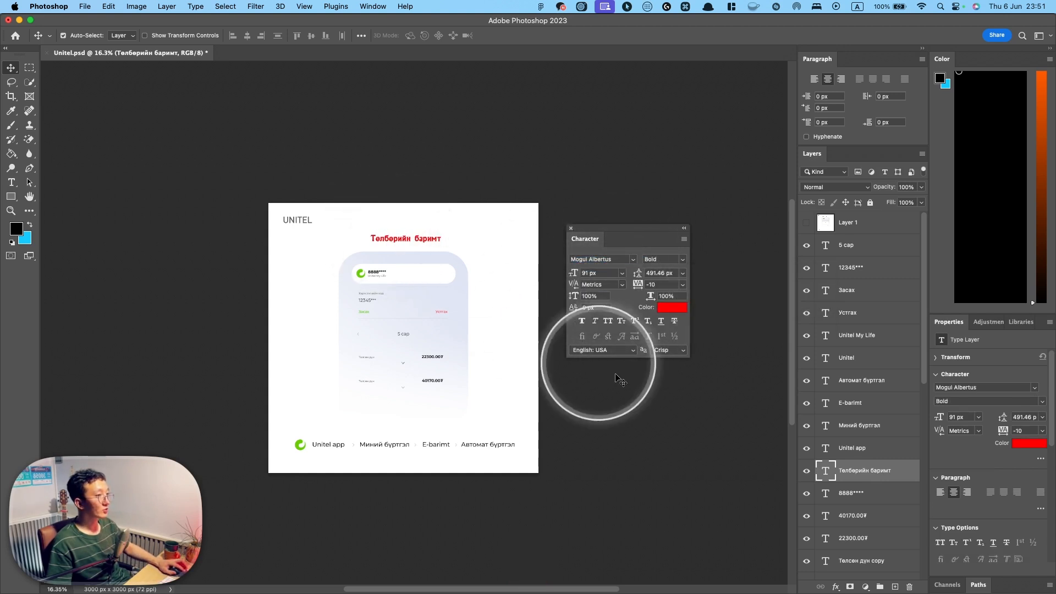
click(638, 397)
drag(418, 238, 417, 237)
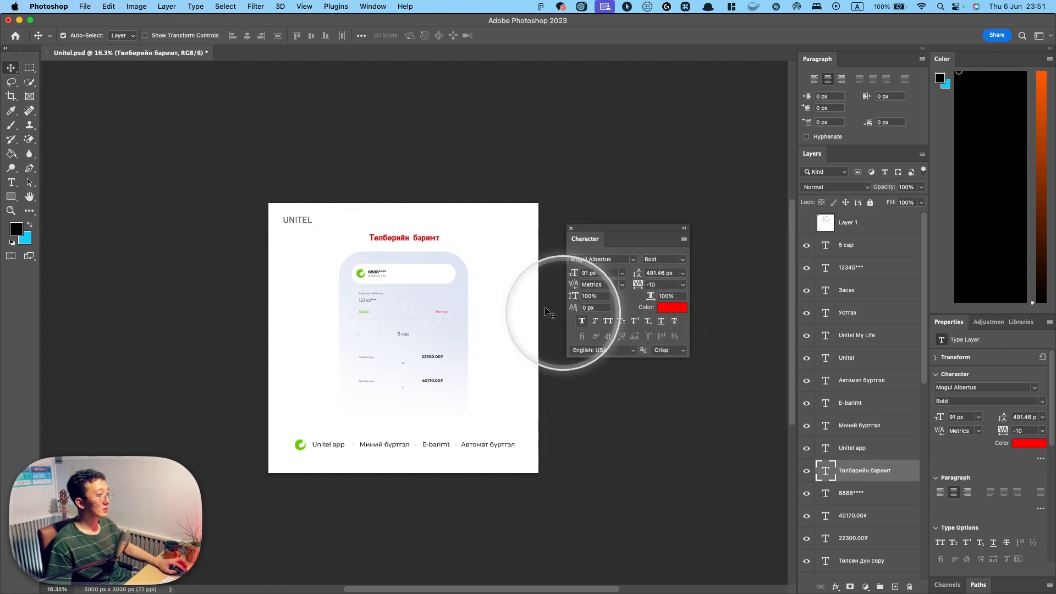
Try All Caps on the red heading and apply Small Caps to it.
scroll(408, 235, up, 2)
scroll(408, 235, up, 3)
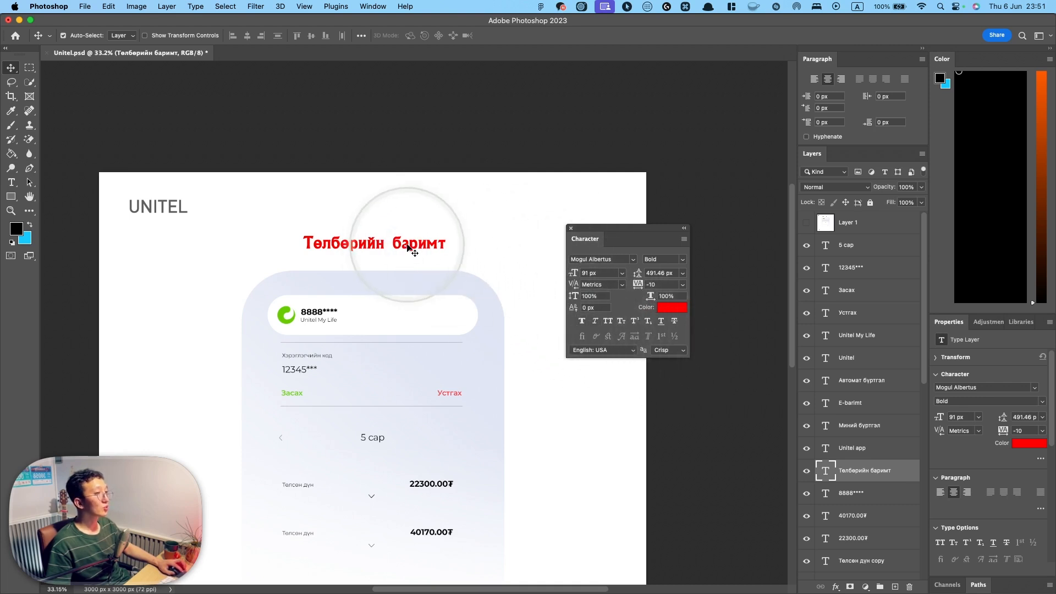
double_click(407, 243)
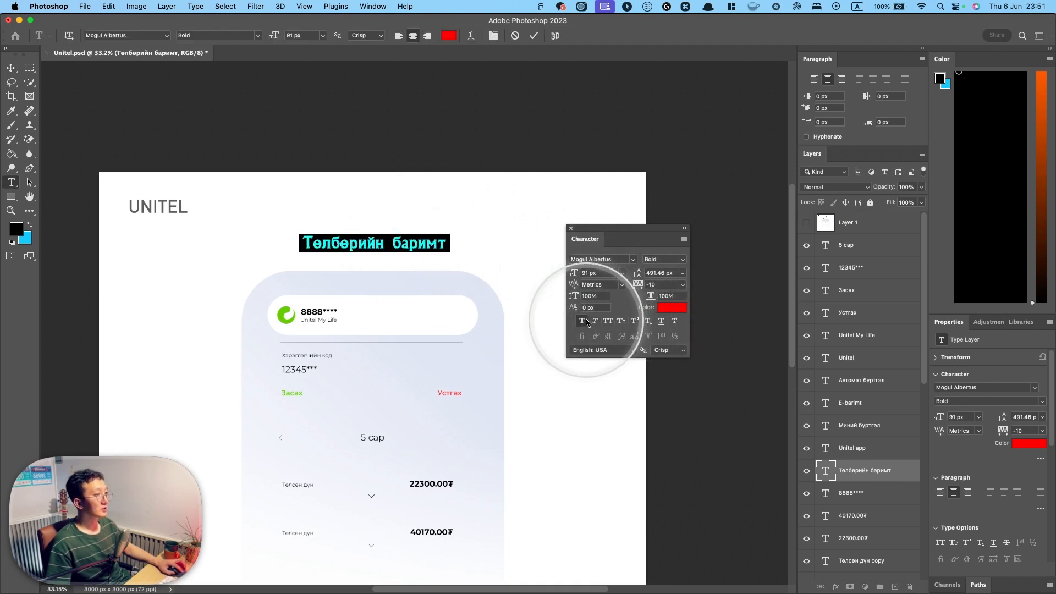
click(11, 68)
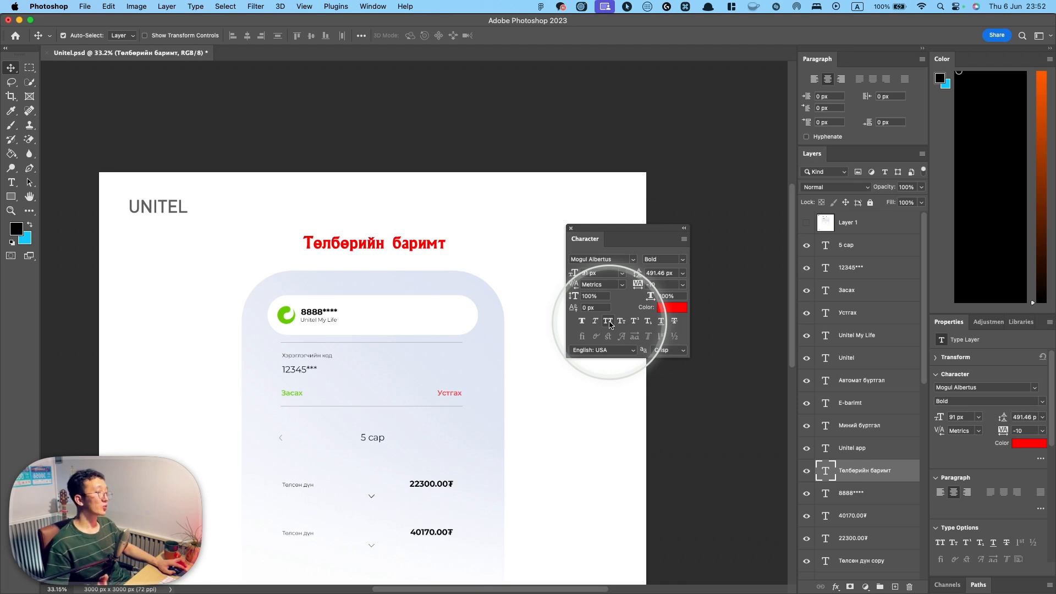
click(609, 322)
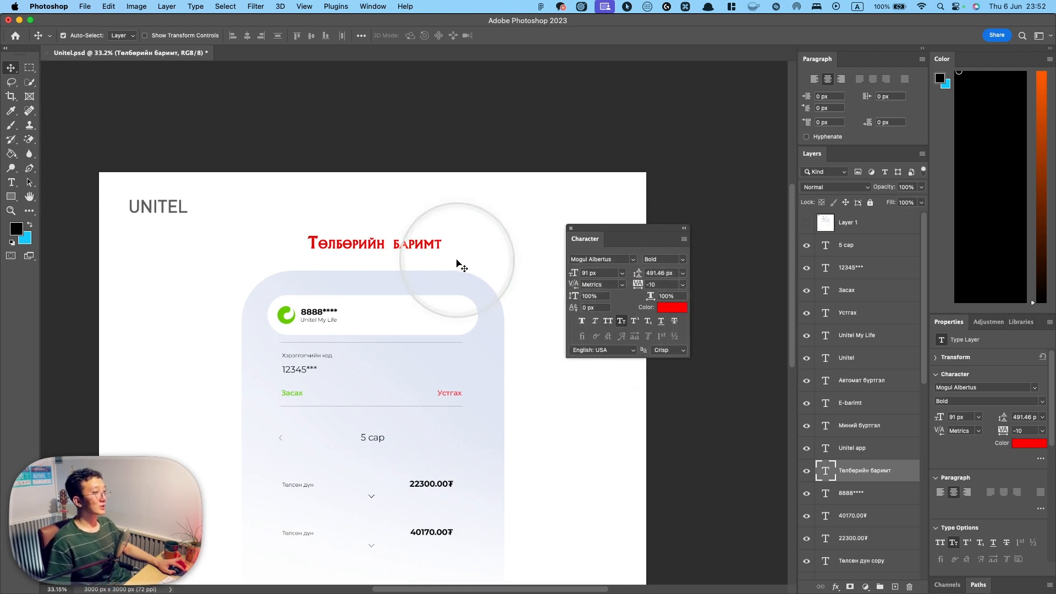
Turn off Small Caps for the word баримт only, try Superscript on it, and finish editing the text.
double_click(435, 242)
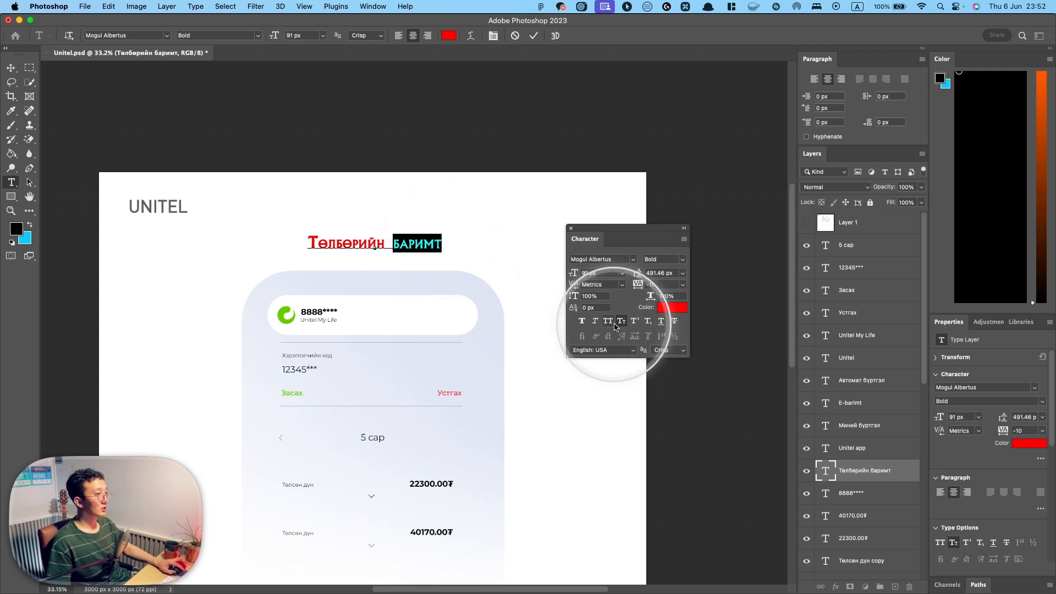
click(620, 321)
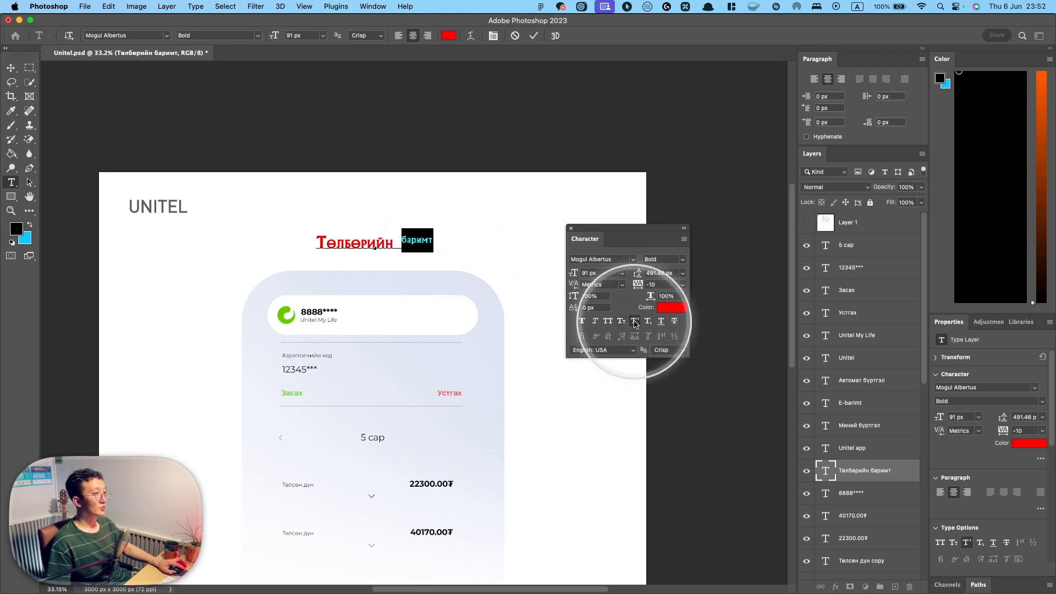
click(635, 322)
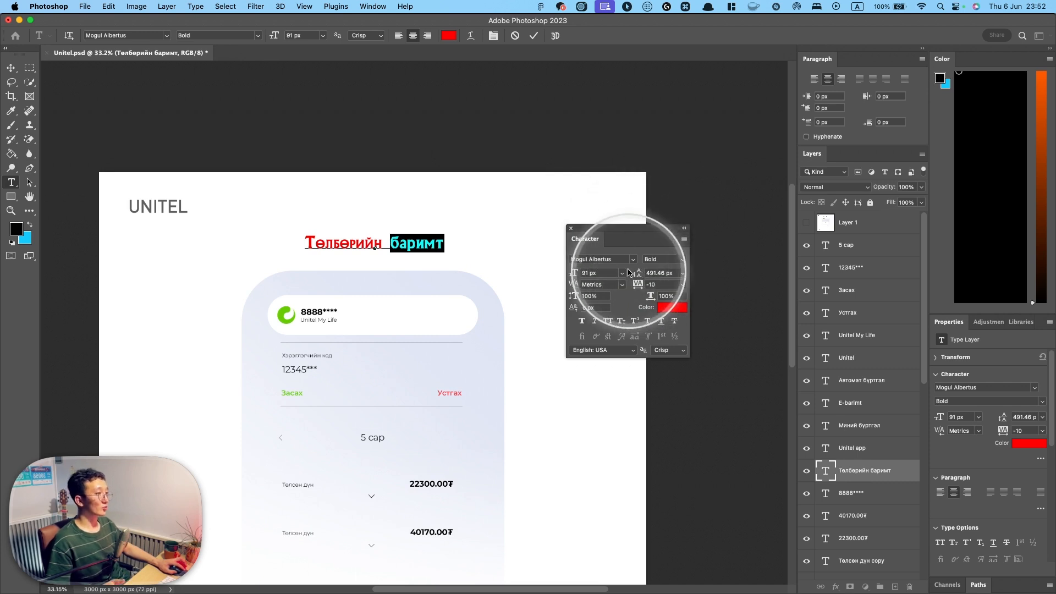
click(10, 67)
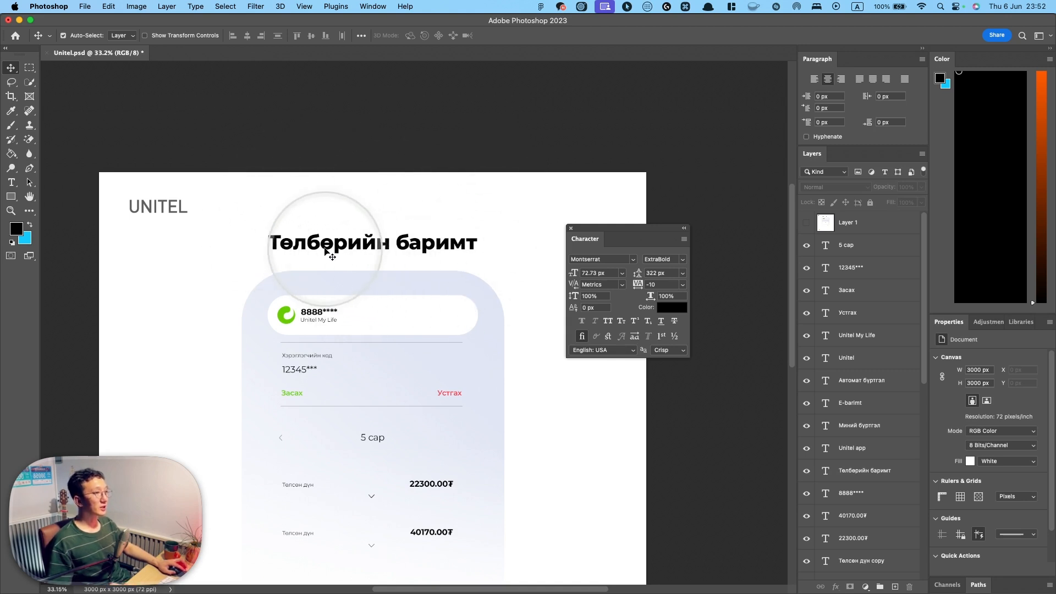
Move the ExtraBold Төлбөрийн баримт heading slightly right and up.
click(378, 247)
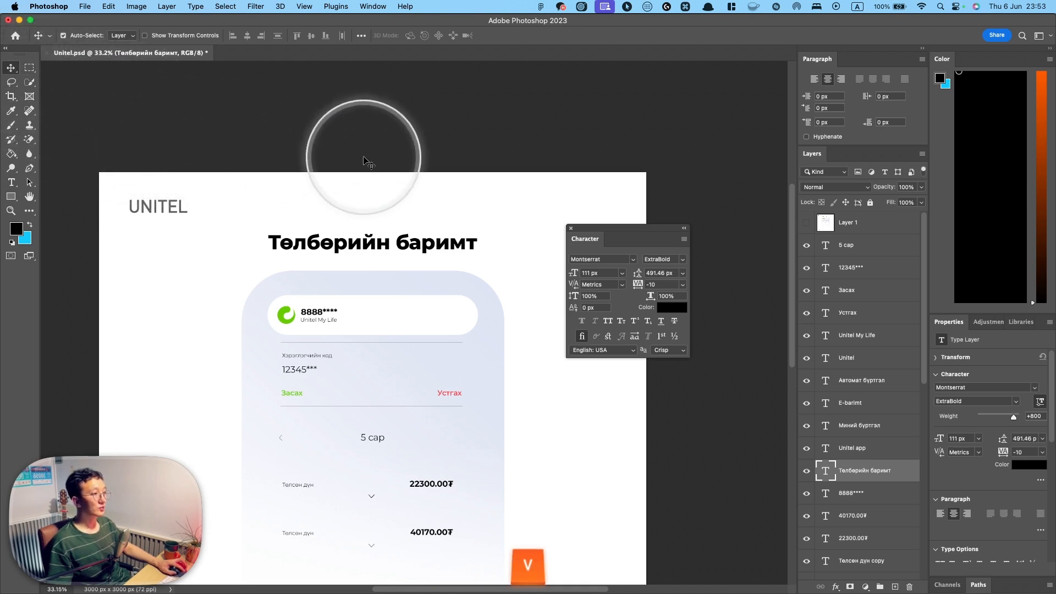
mouse_move(346, 244)
mouse_down()
mouse_move(380, 231)
mouse_move(362, 242)
mouse_up()
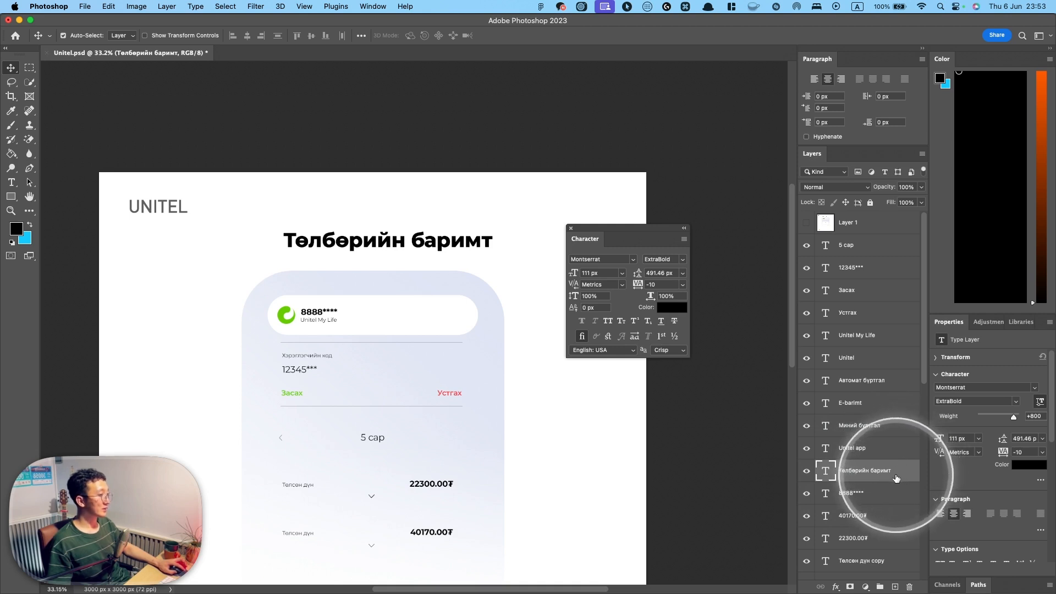
key(ctrl)
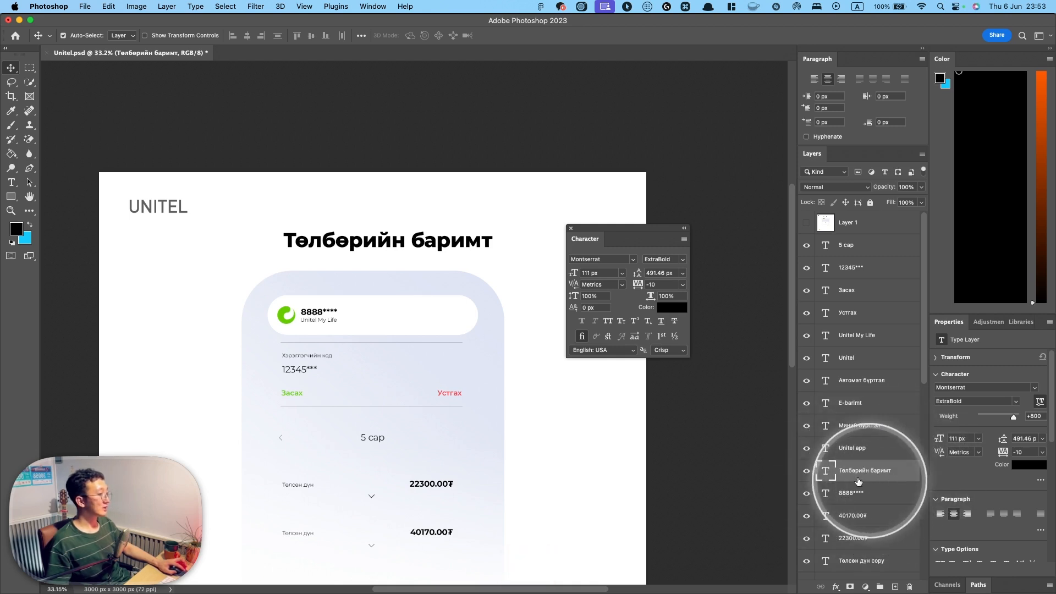
click(337, 250)
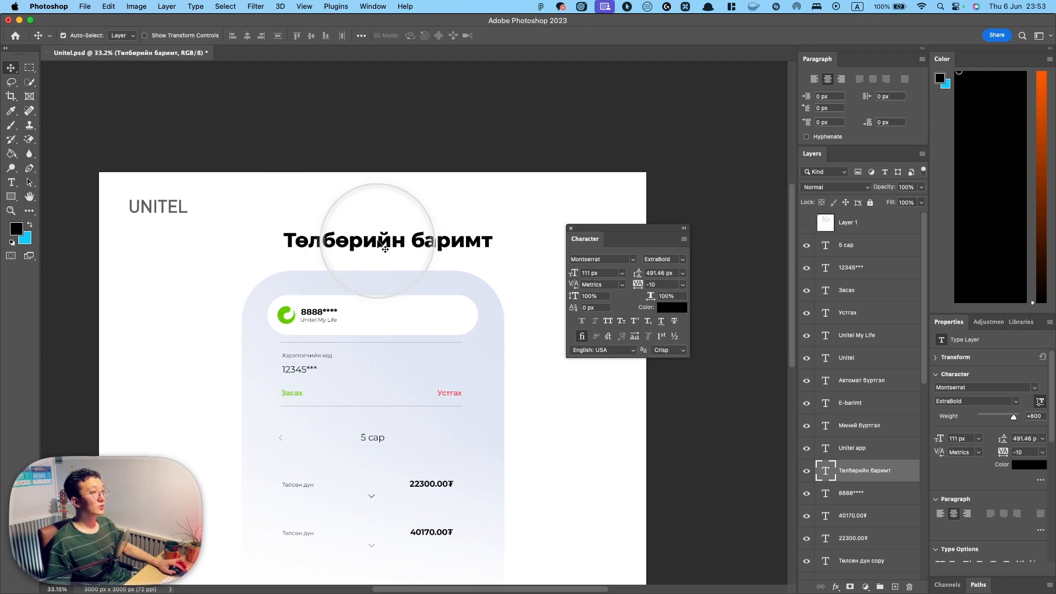
Try entering the heading's text editing from the Move tool and with a type tool, leaving it unedited each time.
double_click(385, 247)
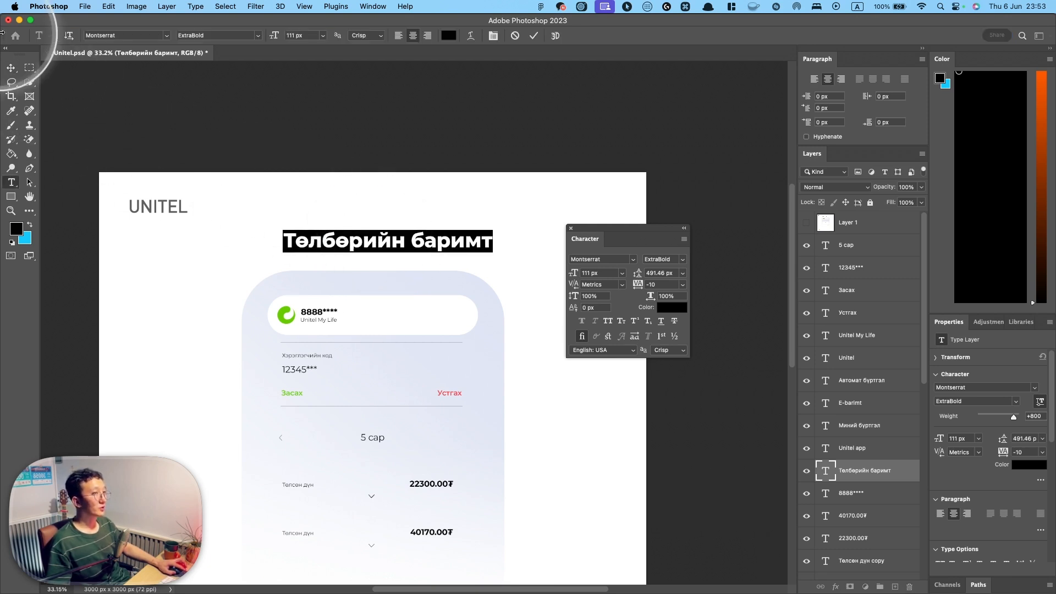
click(11, 65)
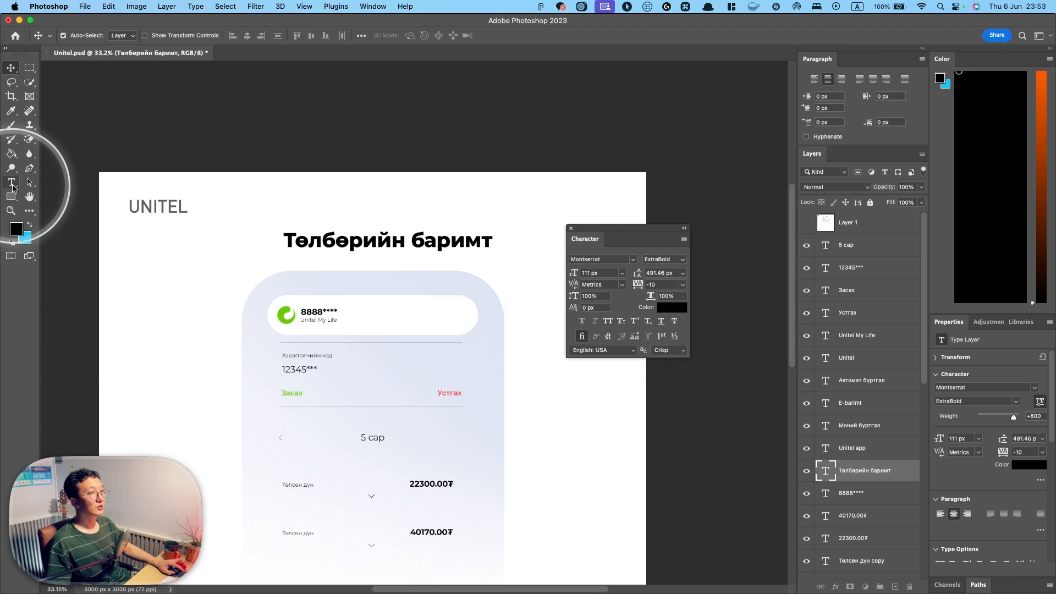
key(t)
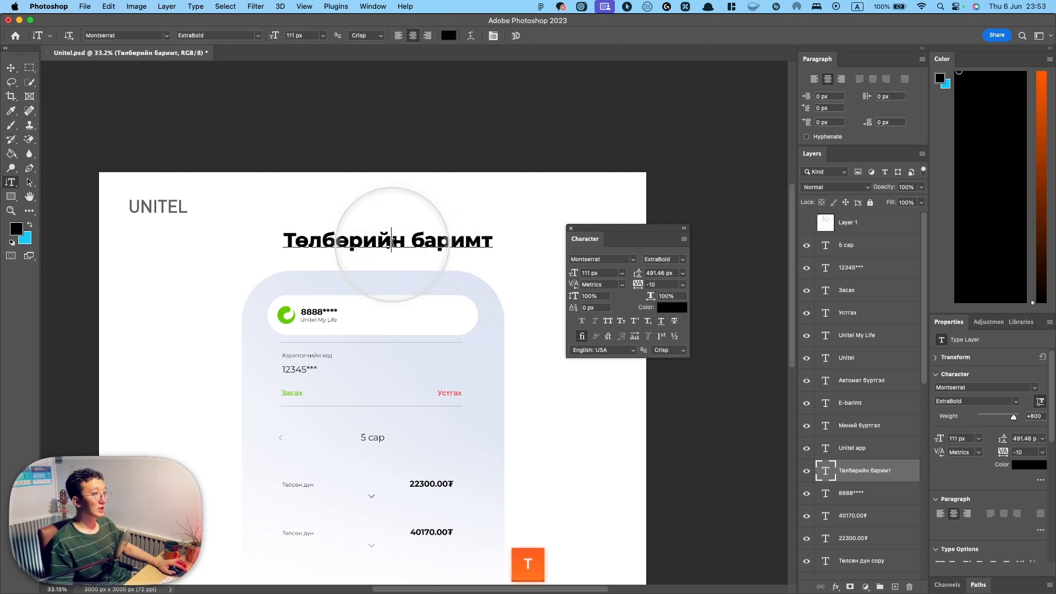
click(11, 68)
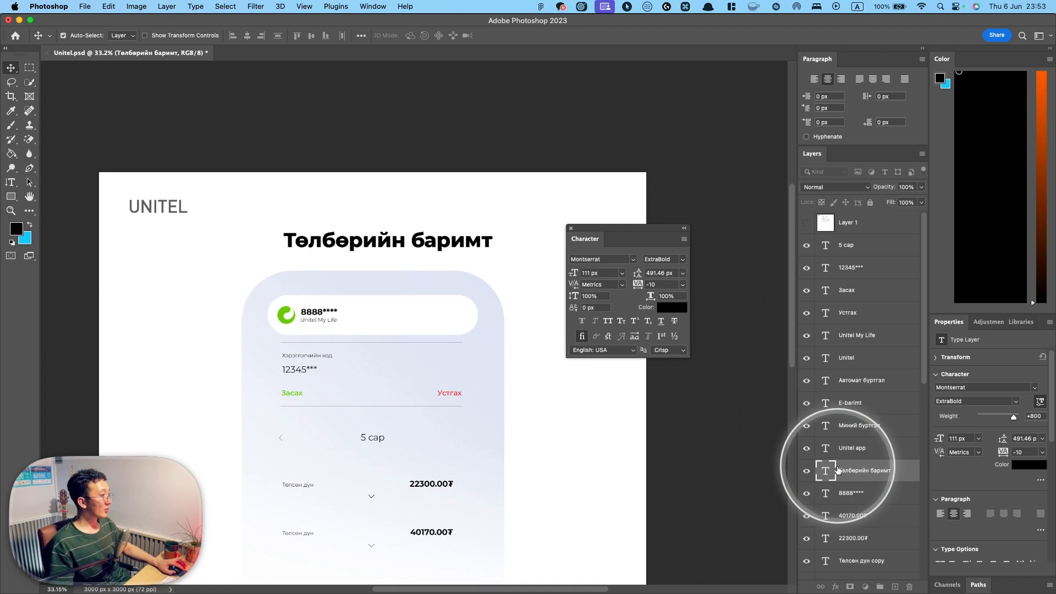
key(ctrl)
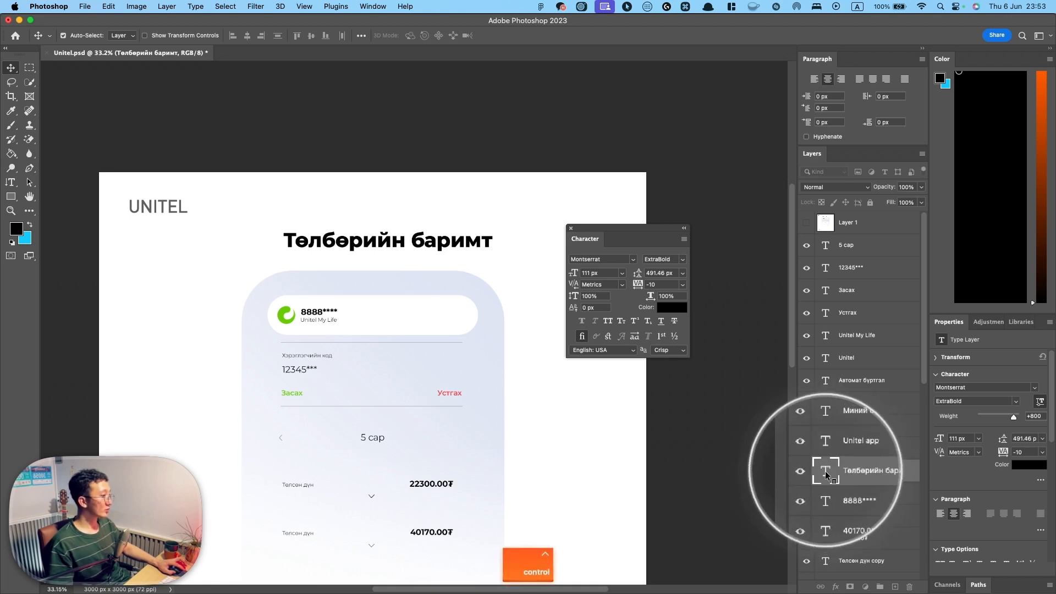
Replace the Төлбөрийн баримт heading's text with Устгах starting from its layer, and try moving the heading slightly left.
double_click(825, 474)
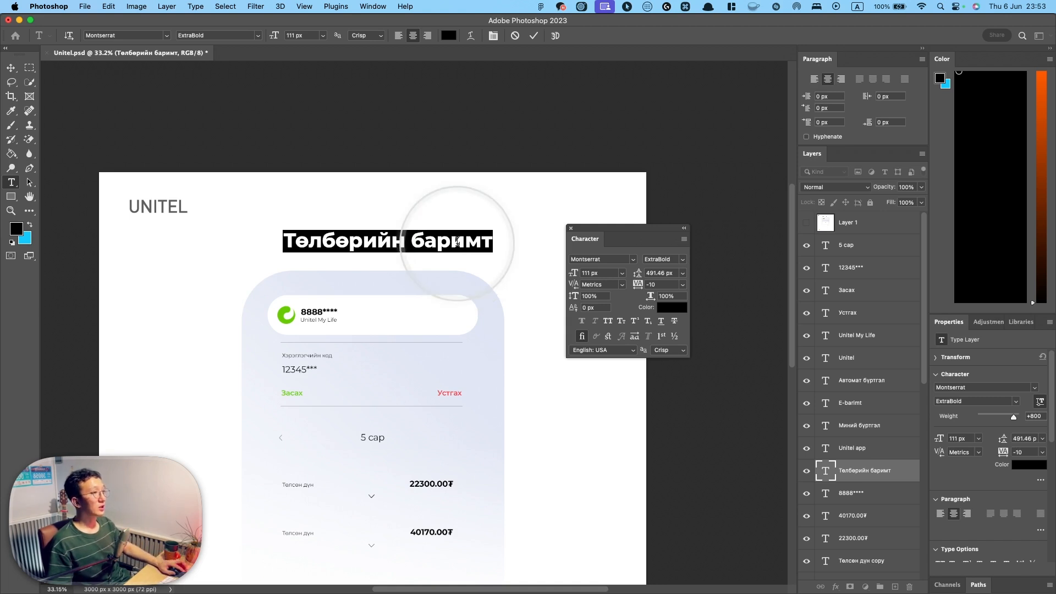
key(Caps_Lock)
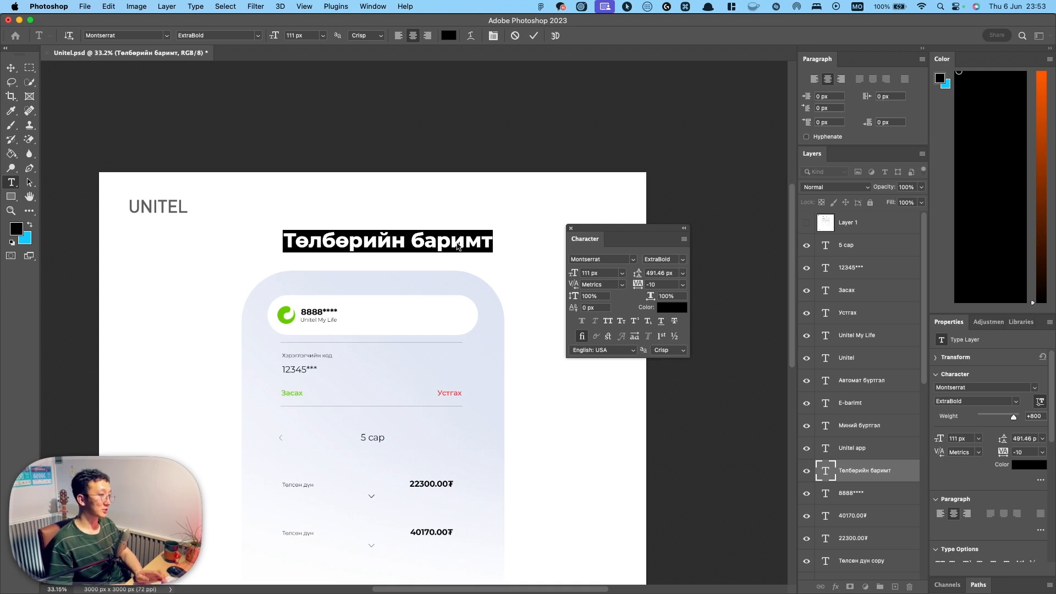
text(Устгах)
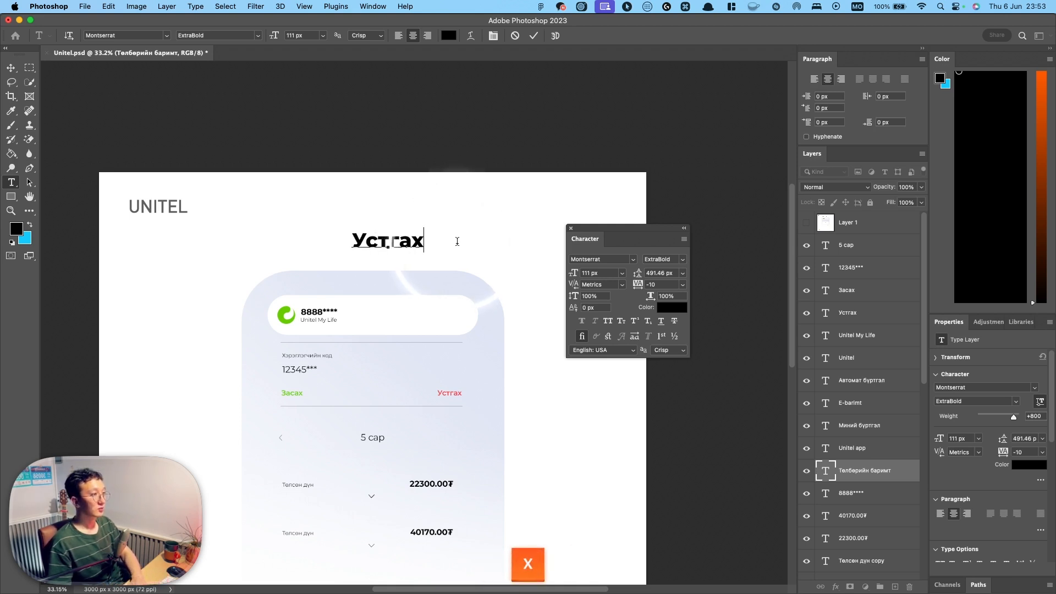
key(super+a)
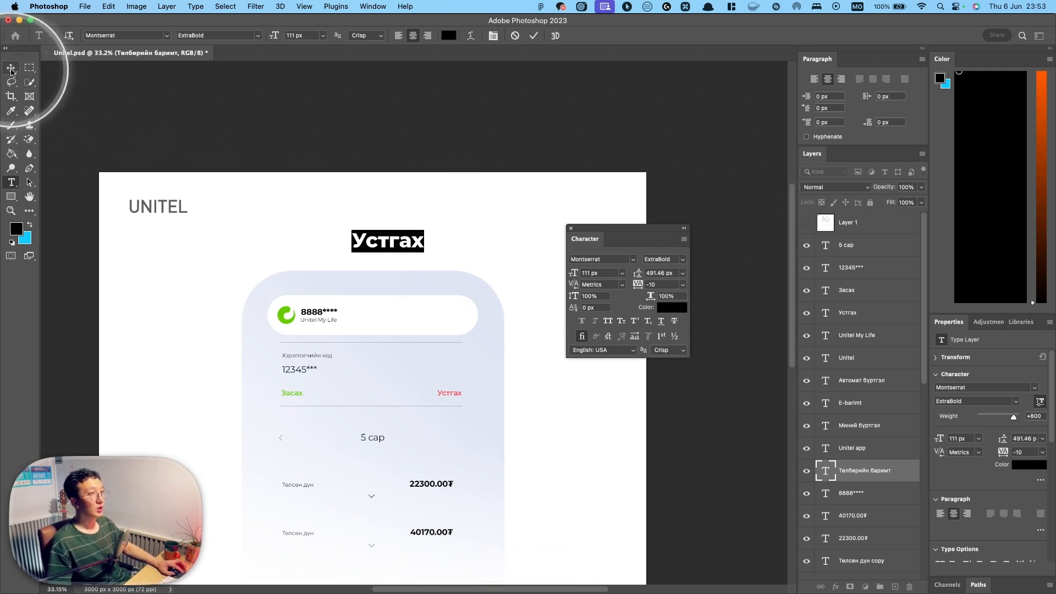
click(11, 68)
drag(391, 242, 366, 245)
click(891, 473)
mouse_move(891, 476)
mouse_down()
mouse_move(908, 574)
mouse_move(877, 478)
mouse_move(910, 579)
mouse_move(875, 473)
mouse_move(916, 574)
mouse_move(883, 480)
mouse_up()
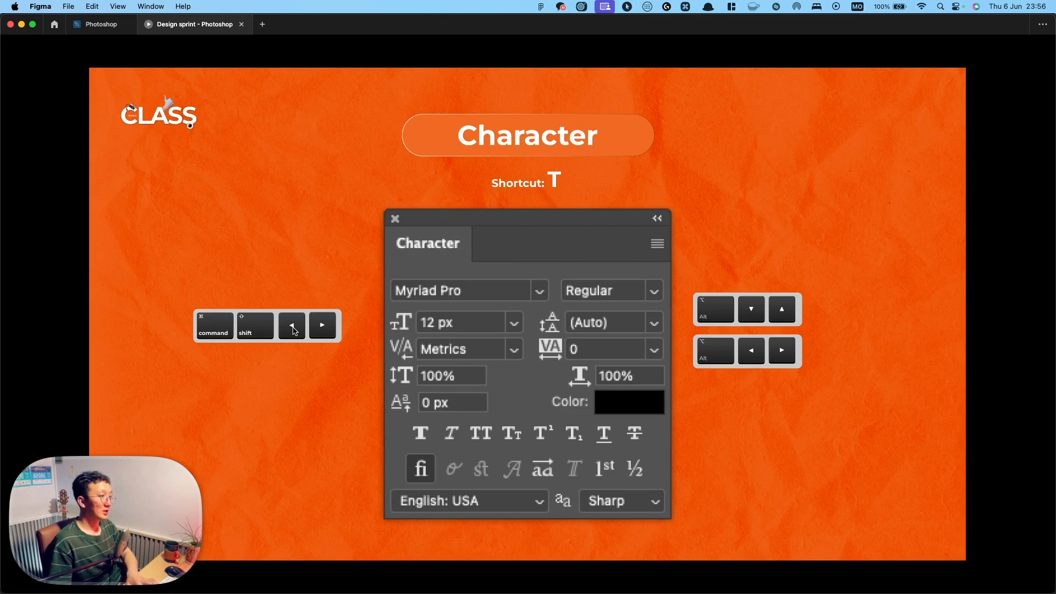
Switch from Figma to Photoshop and enlarge the whole Төлбөрийн баримт heading's font size to 124.74 px.
key(super+Tab)
mouse_move(501, 593)
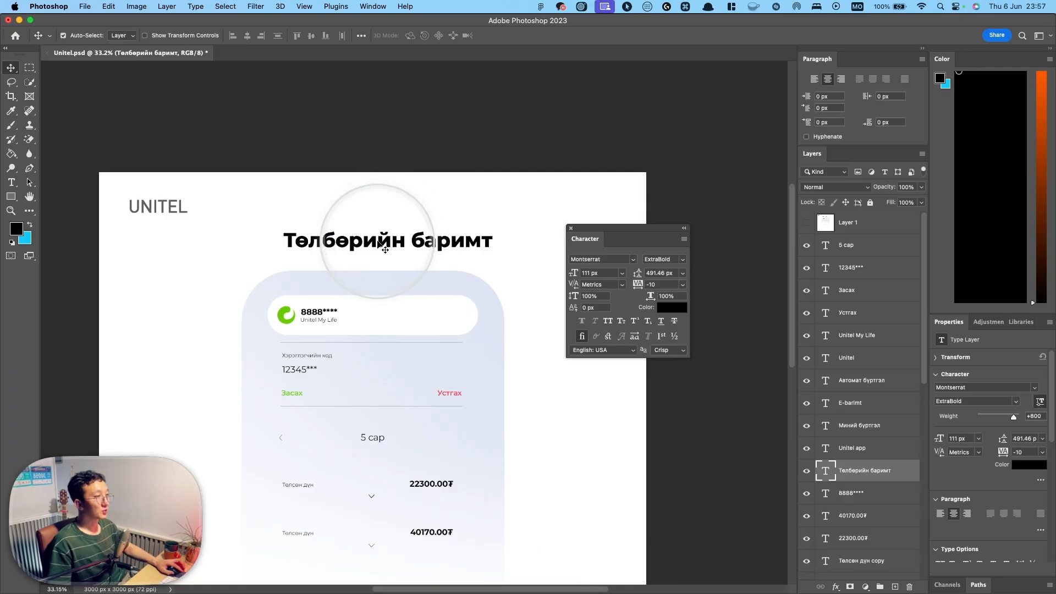
double_click(380, 243)
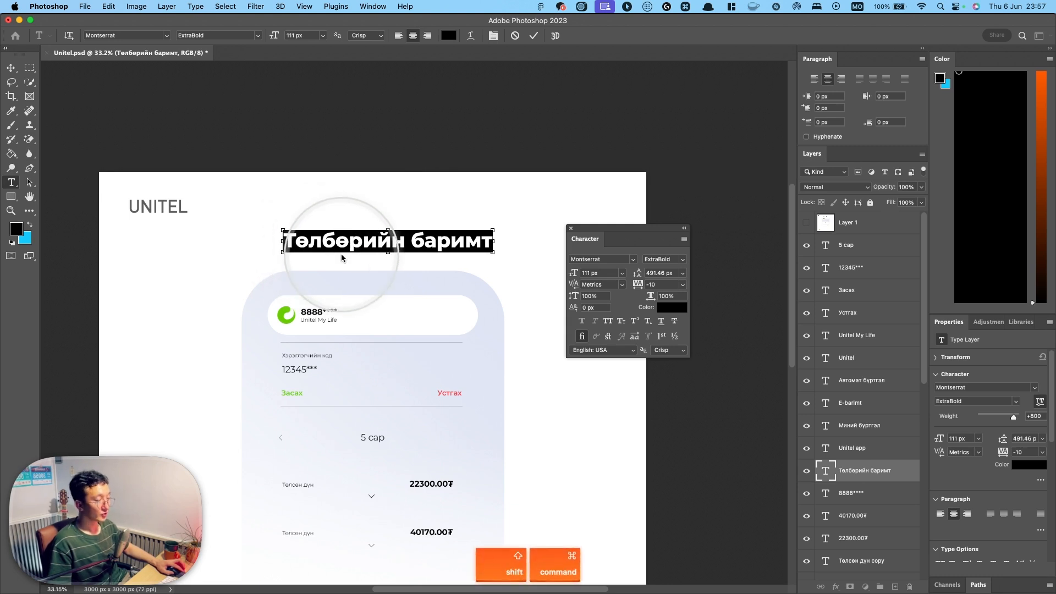
key(super+shift+period)
key(super+shift+period)
key(super+shift+period)
key(super+shift+period)
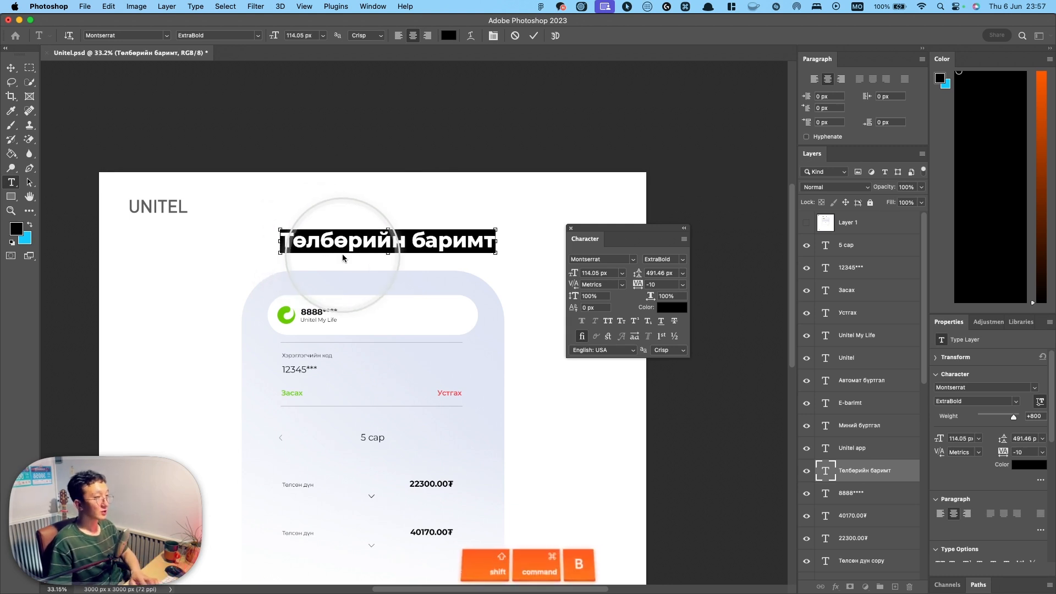
key(super+shift+period)
key(super+shift+period)
key(super+shift+period)
key(super+shift+period)
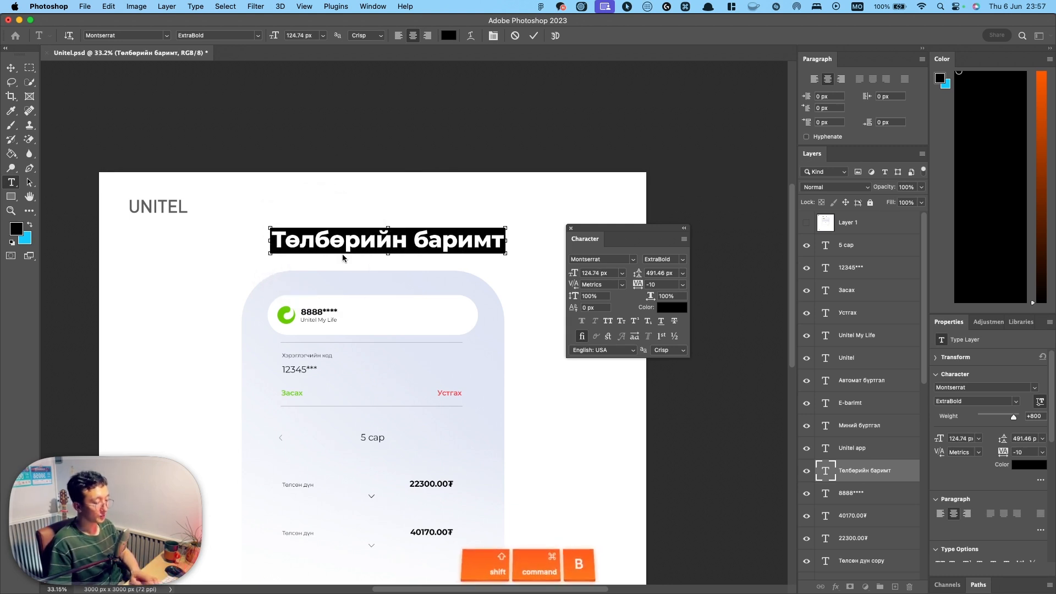
Reduce the heading's font size to 112.53 px, undo the accidental overtyping of its text, and finish editing.
key(super+shift+comma)
key(super+shift+comma)
key(super+shift+comma)
key(super+shift+comma)
key(super+shift+comma)
key(super+shift+comma)
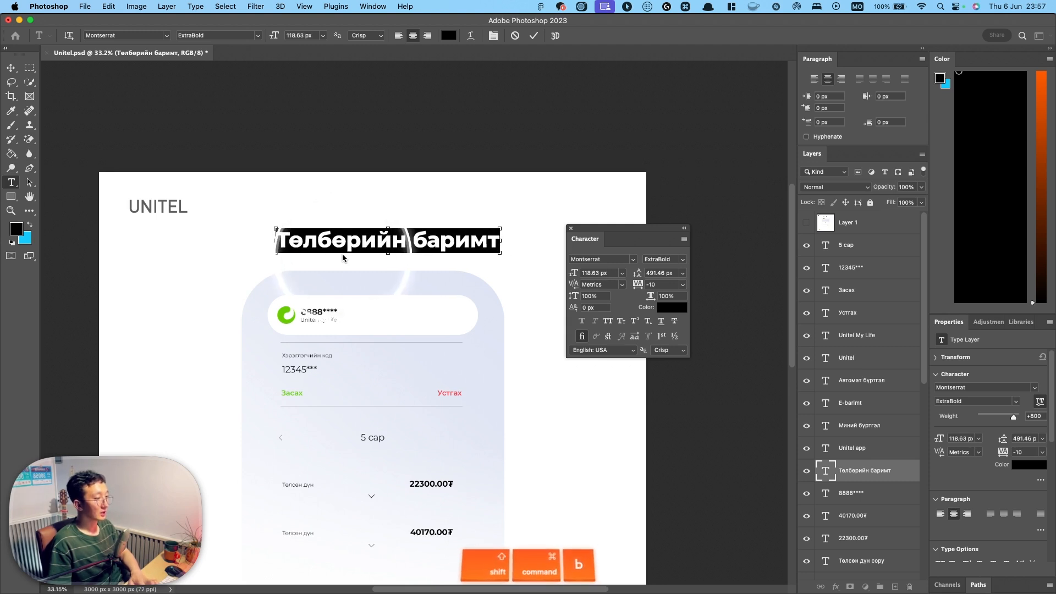
key(super+shift+comma)
text(ь)
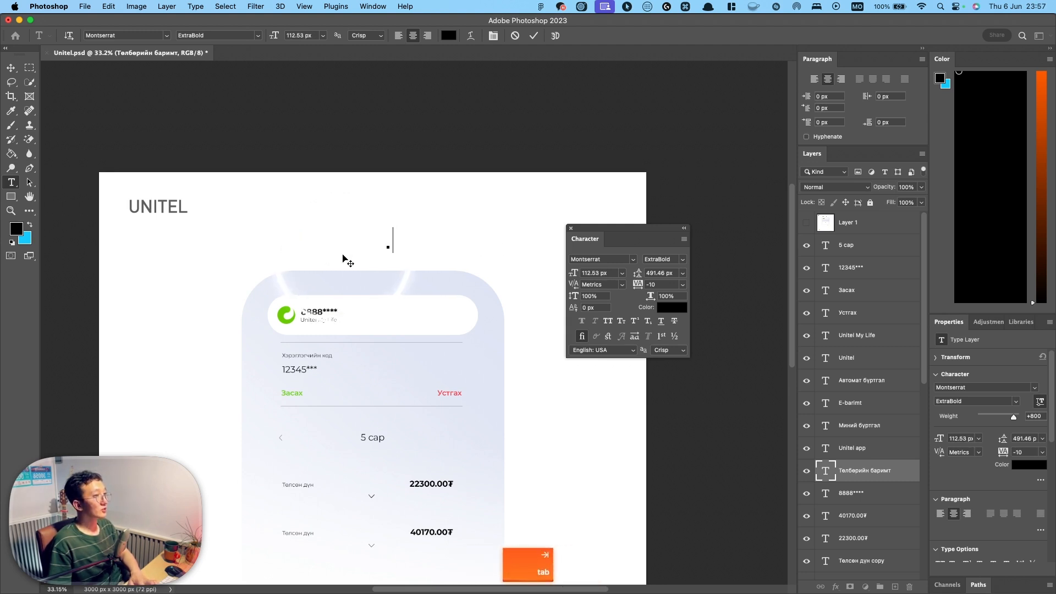
key(super+z)
click(11, 67)
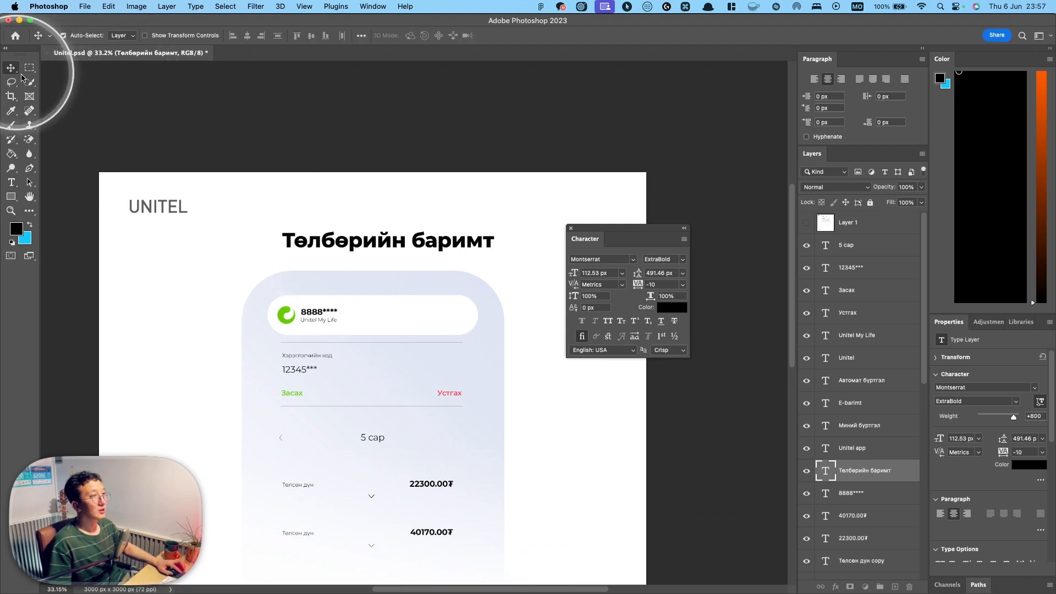
key(Tab)
key(Tab)
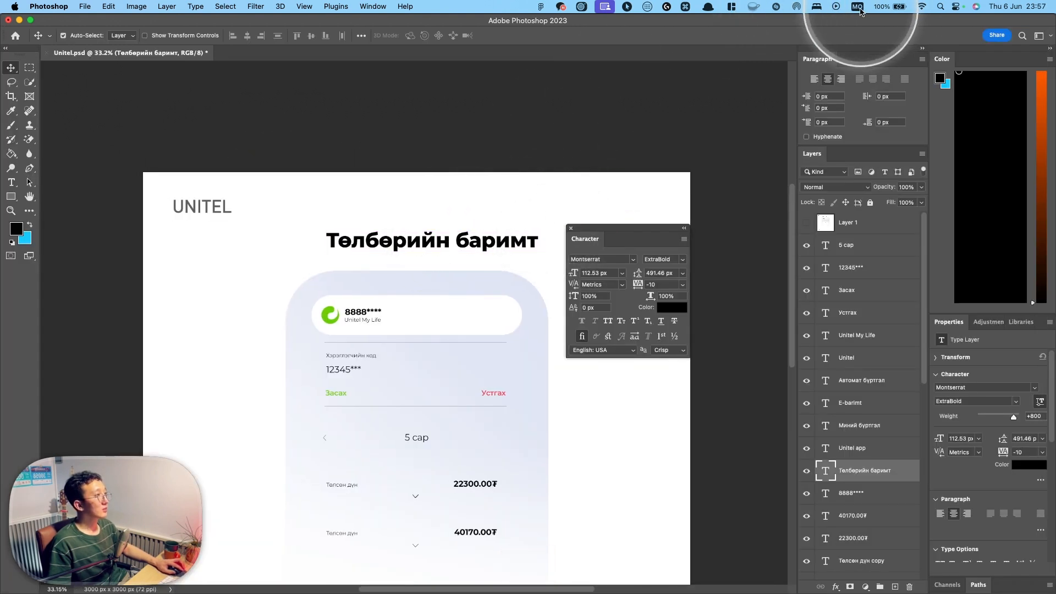
Switch the keyboard input source to English, enlarge the heading's font to 121.68 px, and bring it down to 115.58 px.
click(856, 6)
click(873, 22)
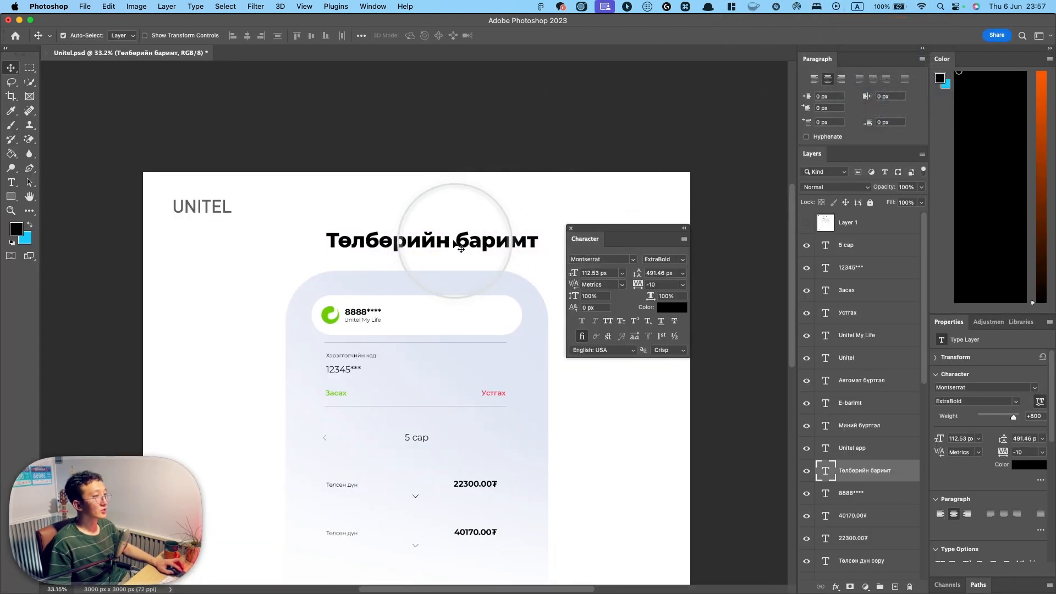
double_click(448, 241)
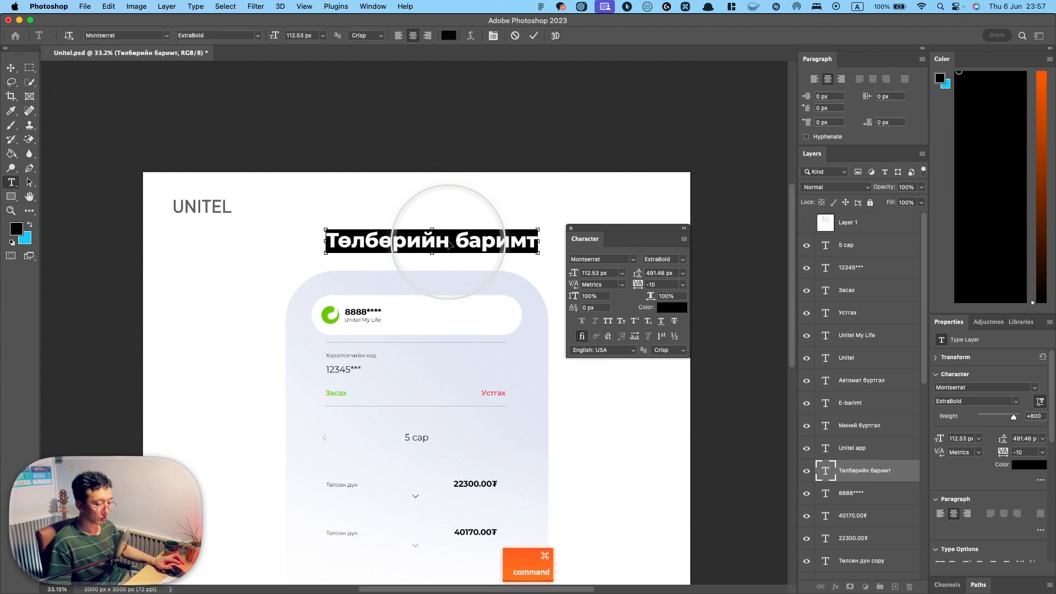
key(super+shift+comma)
key(super+shift+comma)
key(super+shift+period)
key(super+shift+period)
key(super+shift+period)
key(super+shift+period)
key(super+shift+period)
key(super+shift+period)
key(super+shift+period)
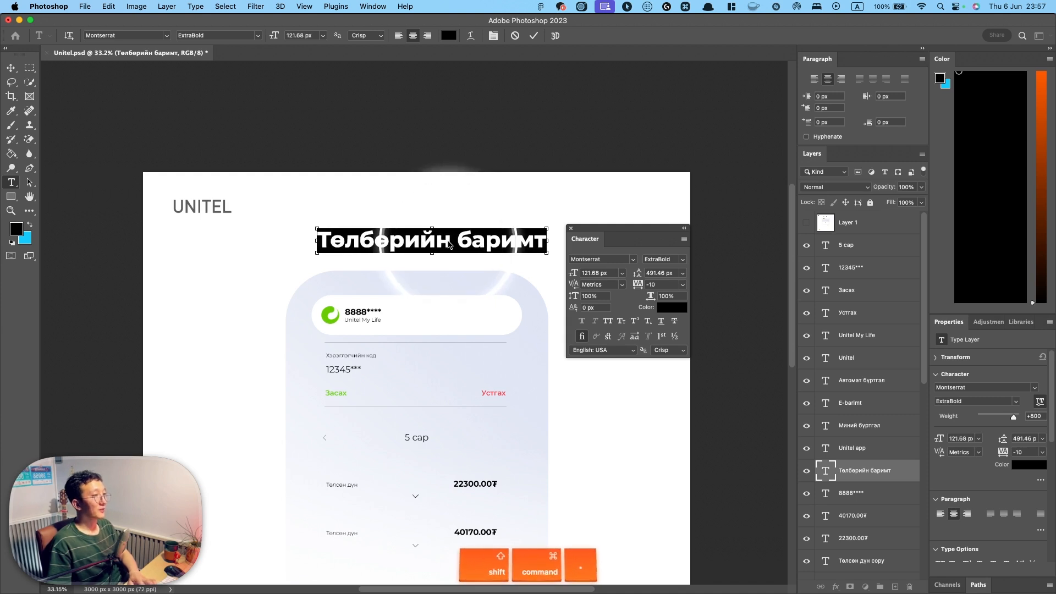
key(super+shift+comma)
key(super+shift+comma)
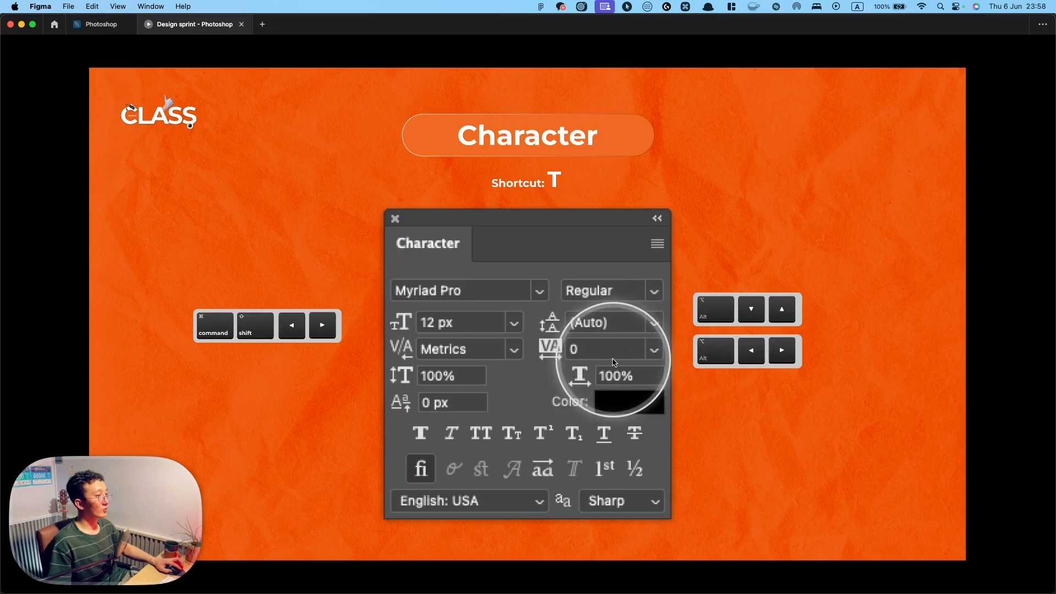
Switch from Figma to Photoshop, try a heading leading of 502.14 px, and reduce it to 485.35 px.
key(super+Tab)
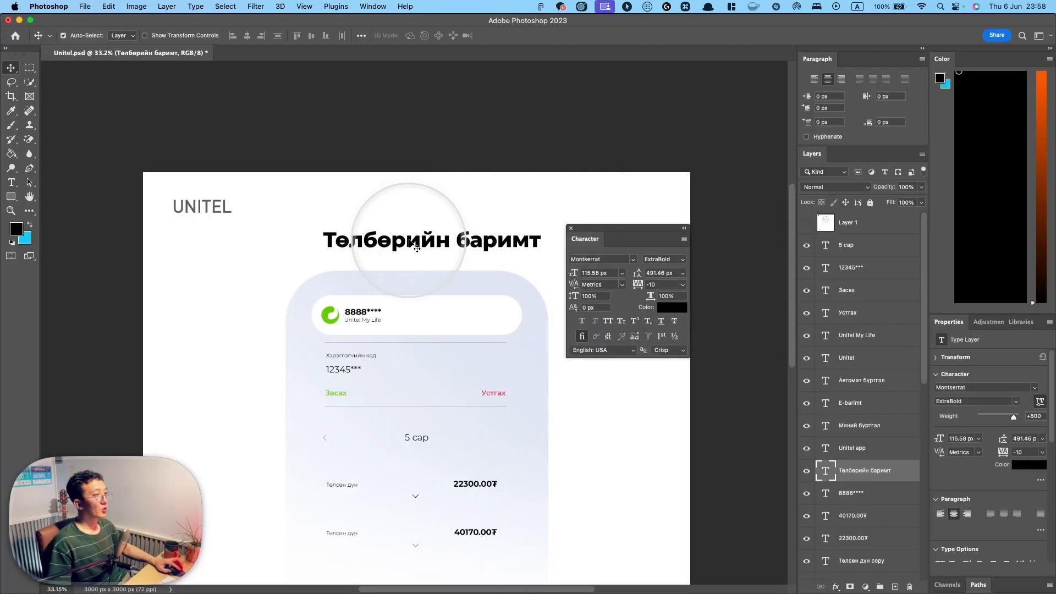
double_click(466, 237)
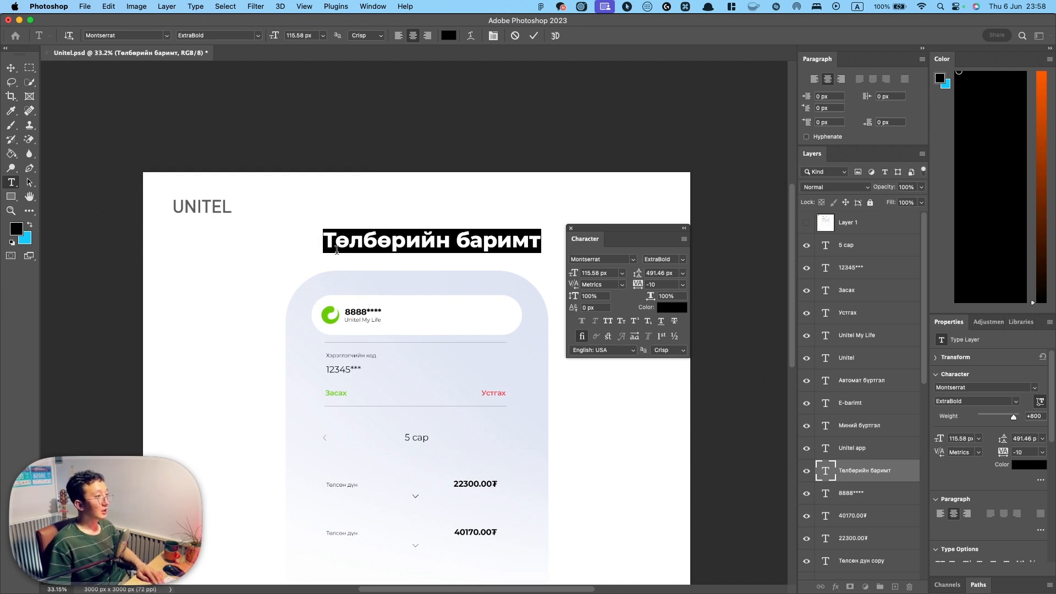
key(alt+Up)
key(alt+Down)
key(alt+Down)
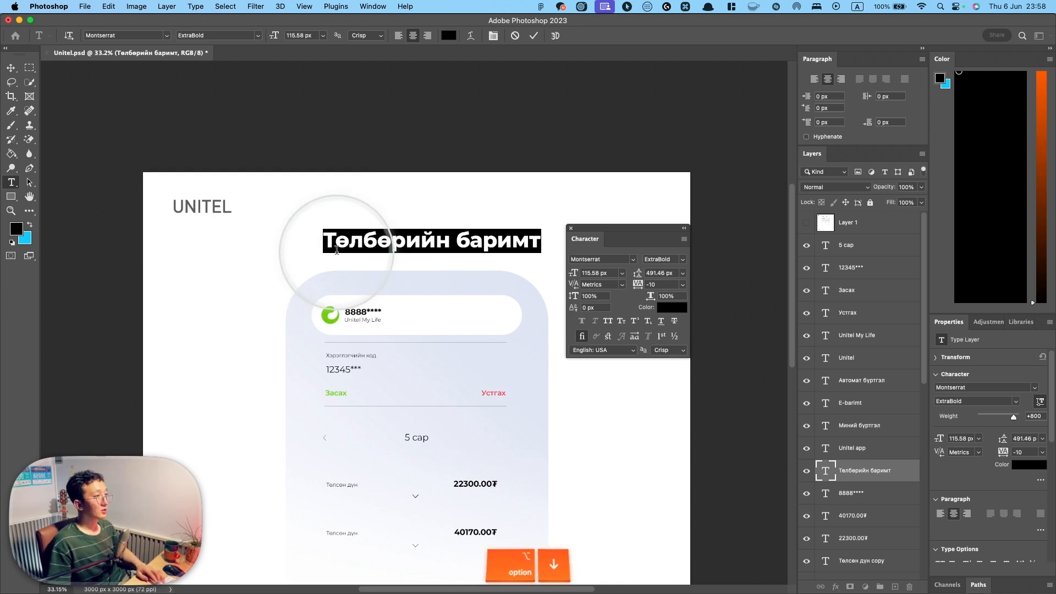
key(alt+Down)
key(alt+Down)
key(alt+Down)
key(alt+Up)
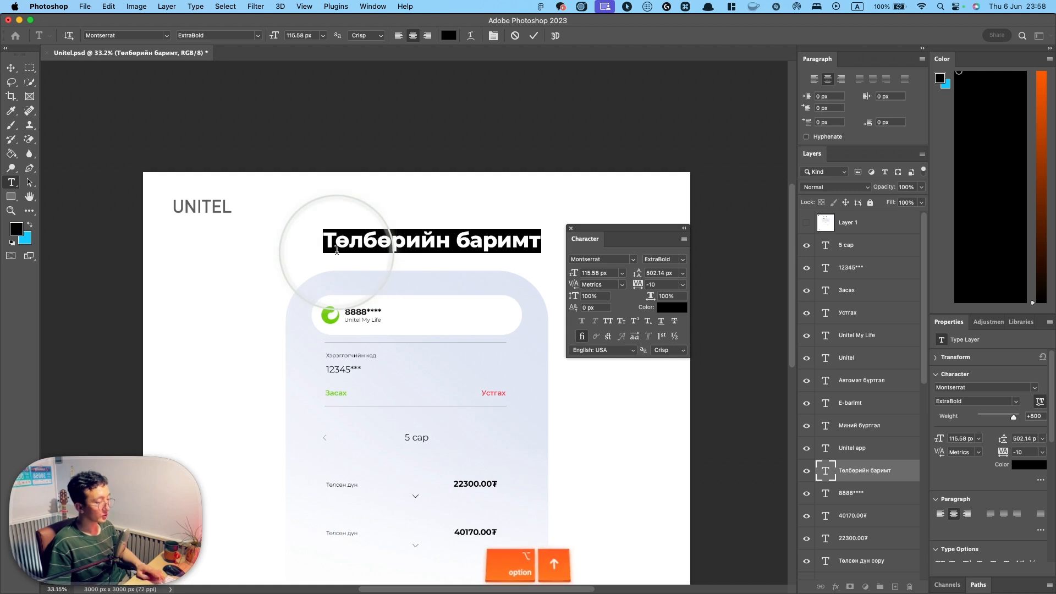
key(alt+Up)
key(alt+Up)
key(alt+Up)
key(alt+Up)
key(alt+Up)
key(alt+Up)
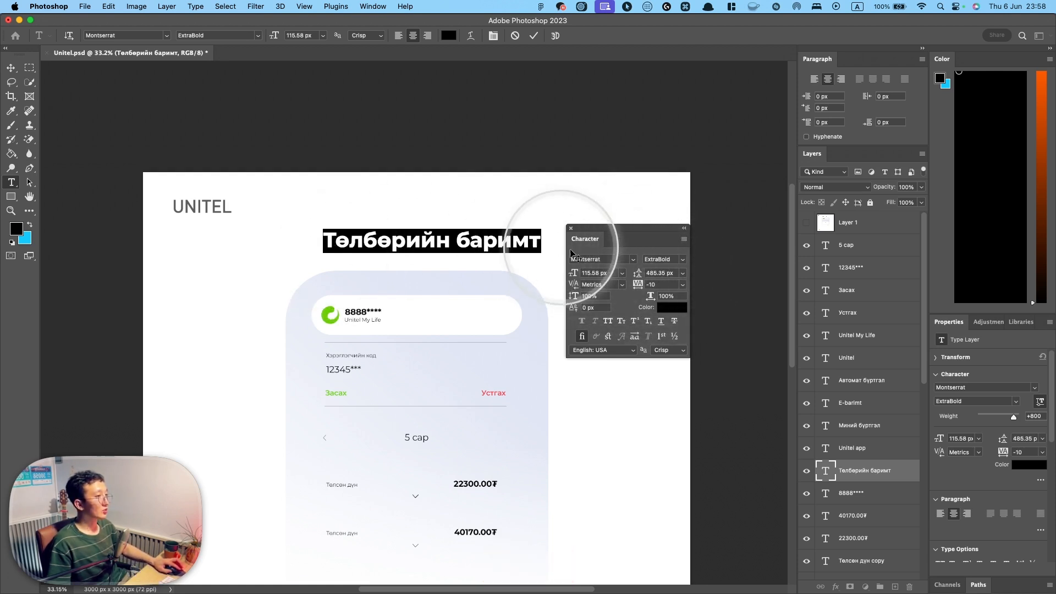
Copy the heading's full text, paste it as a second line in the same text layer, and select both lines.
double_click(534, 244)
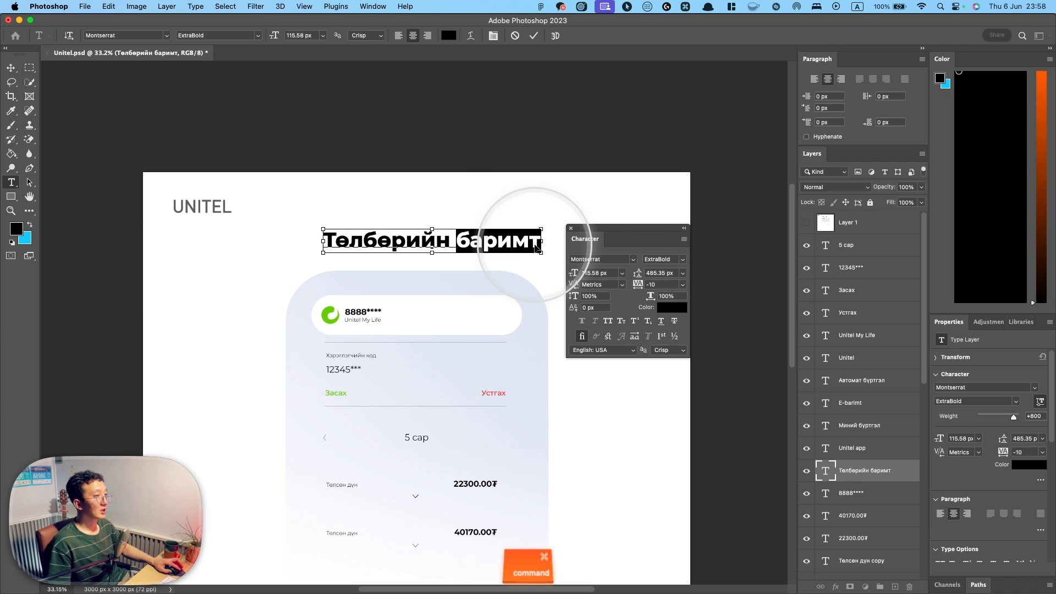
key(cmd+a)
key(cmd+c)
click(543, 240)
key(super+v)
key(super+a)
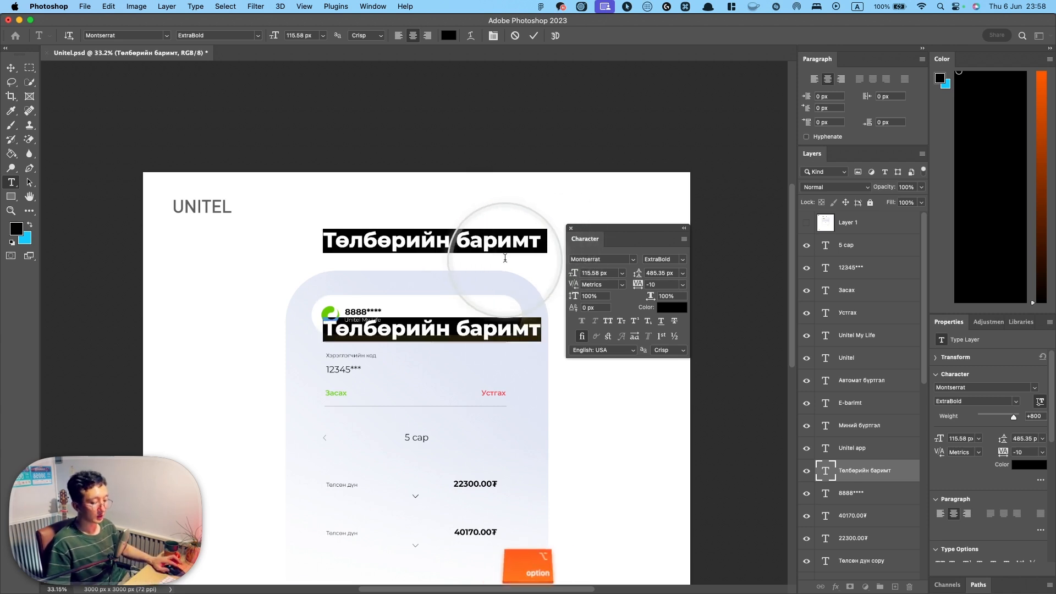
Reduce the leading of both Төлбөрийн баримт lines to 421.25 px.
key(alt+Up)
key(alt+Up)
key(alt+Up)
key(alt+Up)
key(alt+Up)
key(alt+Up)
key(alt+Up)
key(alt+Up)
key(alt+Up)
key(alt+Up)
key(alt+Up)
key(alt+Up)
key(alt+Up)
key(alt+Up)
key(alt+Up)
key(alt+Up)
key(alt+Up)
key(alt+Up)
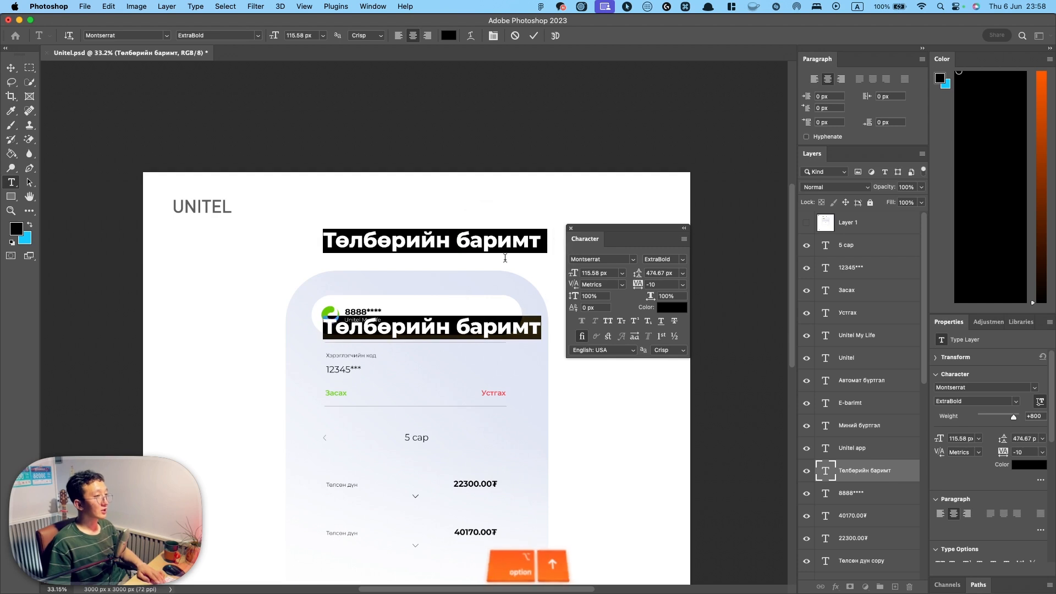
key(alt+Up)
key(alt+Up)
key(alt+Up)
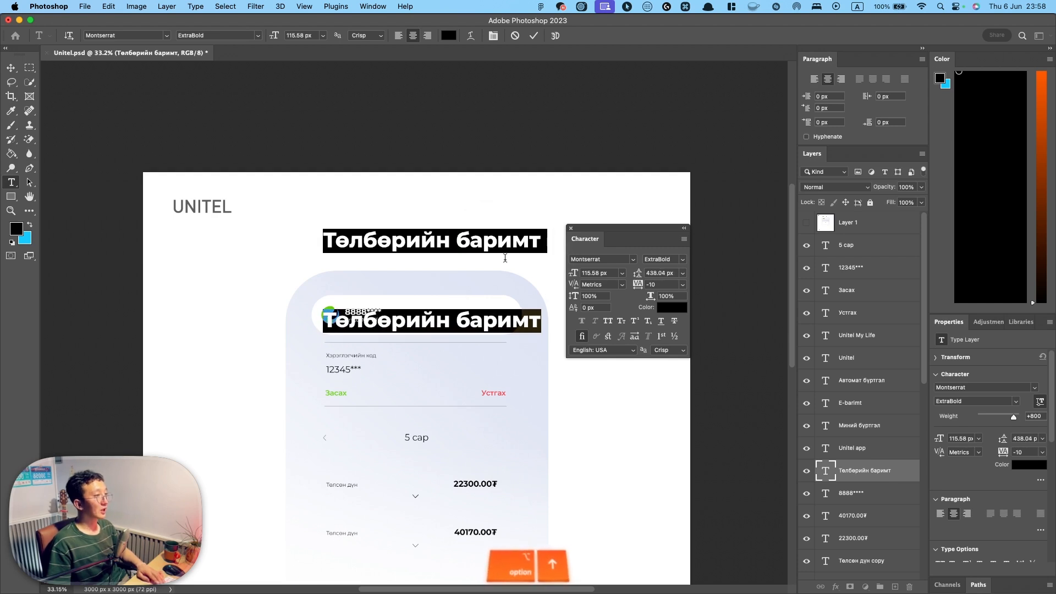
key(alt+Down)
key(alt+Down)
key(alt+Up)
key(alt+Up)
key(alt+Up)
key(alt+Up)
key(alt+Up)
key(alt+Up)
key(alt+Up)
key(alt+Up)
key(alt+Up)
key(alt+Up)
key(alt+Up)
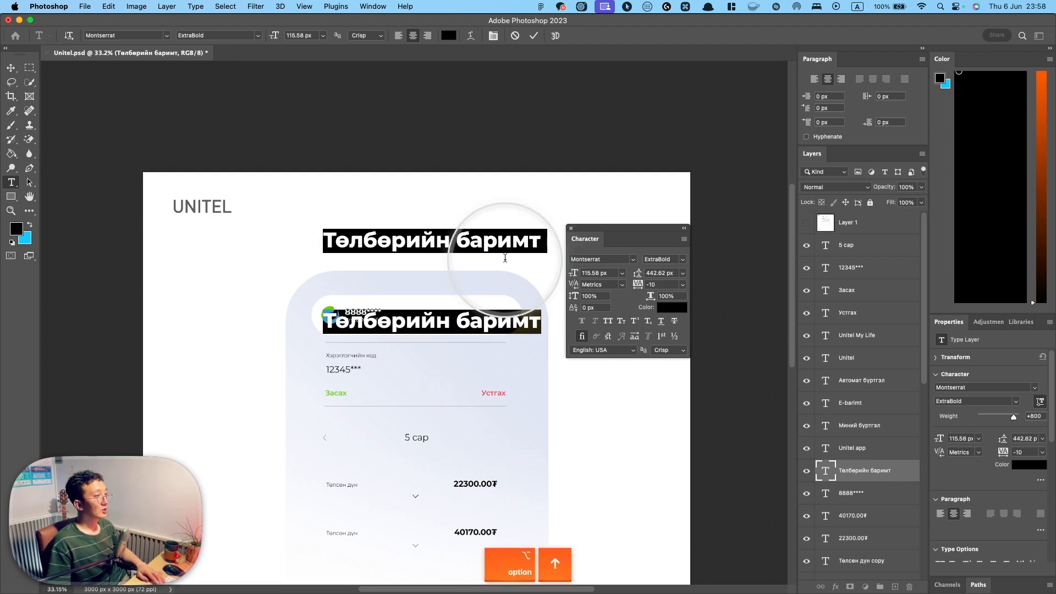
Widen the tracking of both heading lines to about 330.
key(alt+Right)
key(alt+Right)
key(alt+Right)
key(alt+Right)
key(alt+Right)
key(alt+Right)
key(alt+Right)
key(alt+Right)
key(alt+Right)
key(alt+Right)
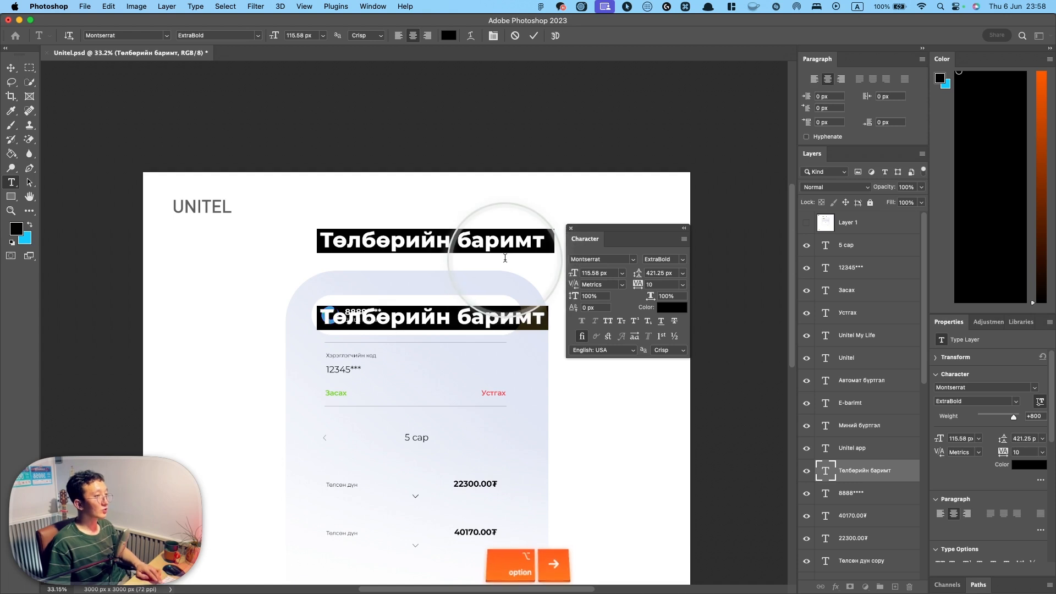
key(alt+Right)
key(alt+Right)
key(alt+Right)
key(alt+Right)
key(alt+Right)
key(alt+Right)
key(alt+Right)
key(alt+Right)
key(alt+Right)
key(alt+Right)
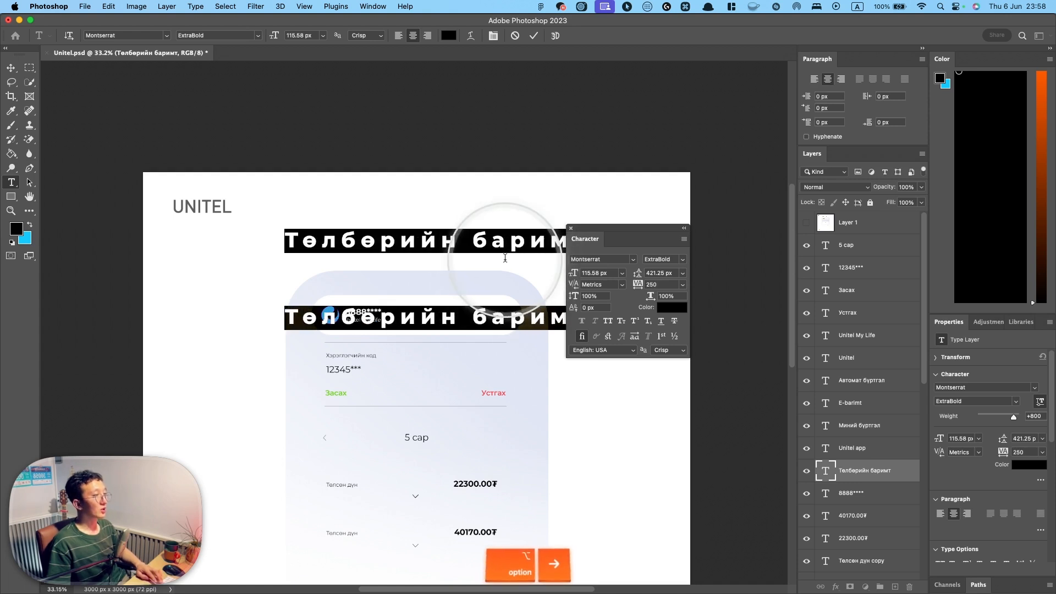
Tighten the tracking of both heading lines back to -10.
key(alt+Left)
key(alt+Left)
key(alt+Left)
key(alt+Left)
key(alt+Left)
key(alt+Left)
key(alt+Left)
key(alt+Left)
key(alt+Left)
key(alt+Left)
key(alt+Left)
key(alt+Left)
key(alt+Left)
key(alt+Left)
key(alt+Left)
key(alt+Left)
key(alt+Left)
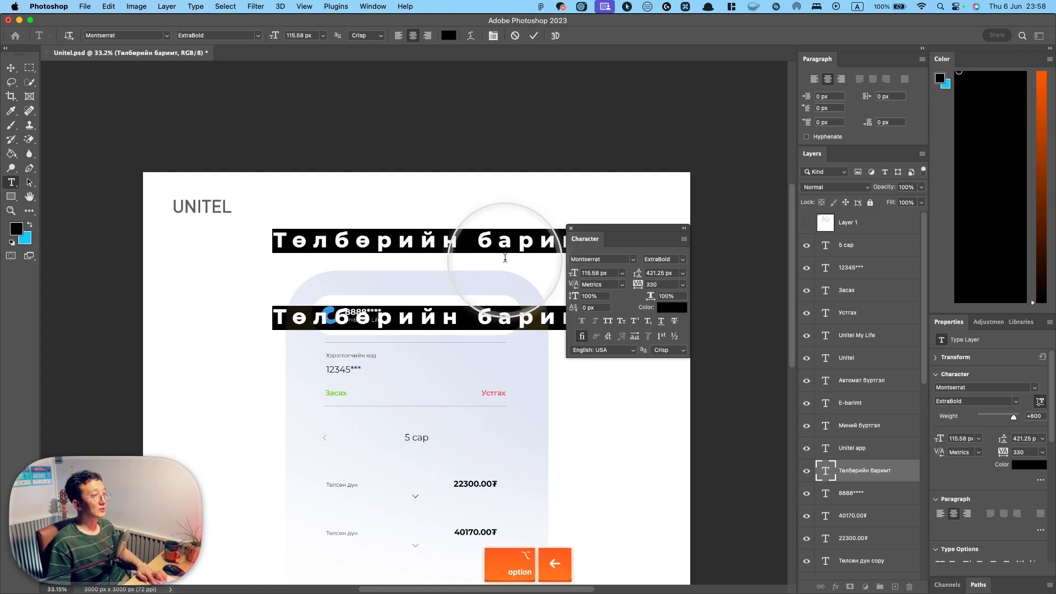
key(alt+Left)
key(alt+Left)
key(alt+Left)
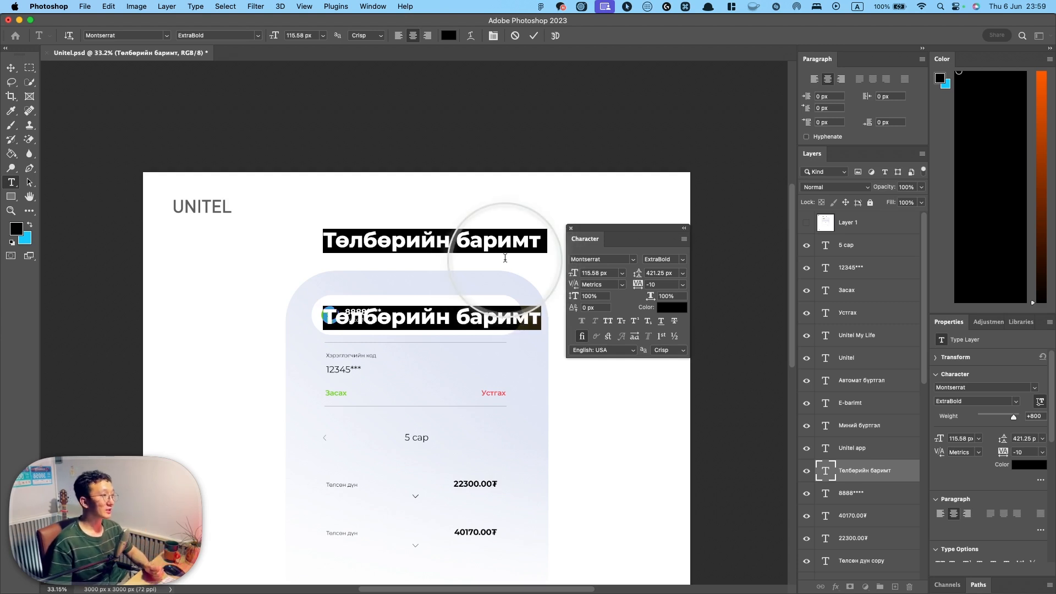
Return from the Figma Paragraph slide to Photoshop, attach the Paragraph panel beneath the Character panel, and activate the Horizontal Type tool.
key(super+Tab)
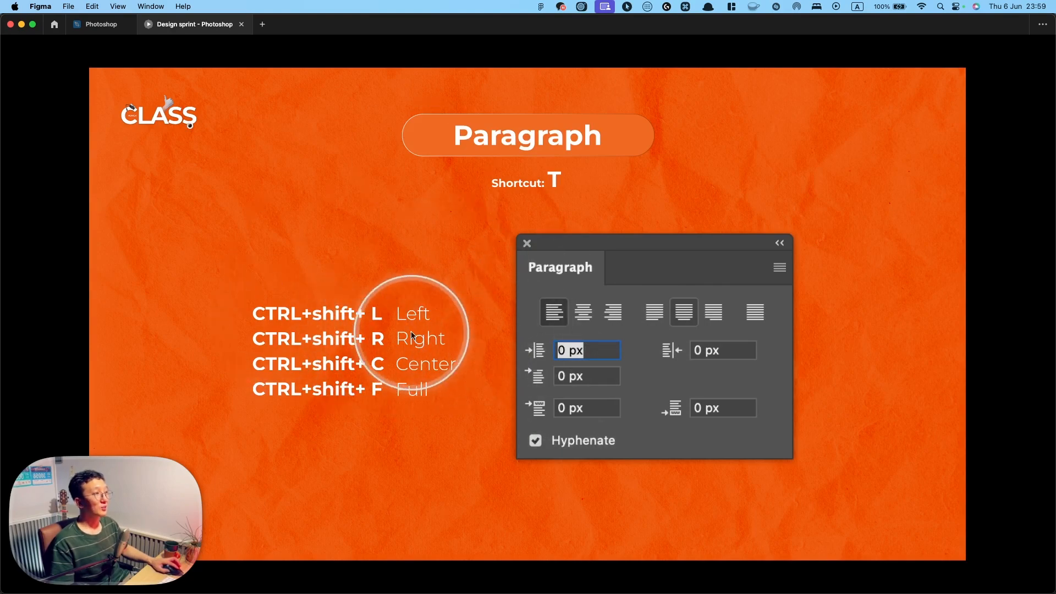
key(super+Tab)
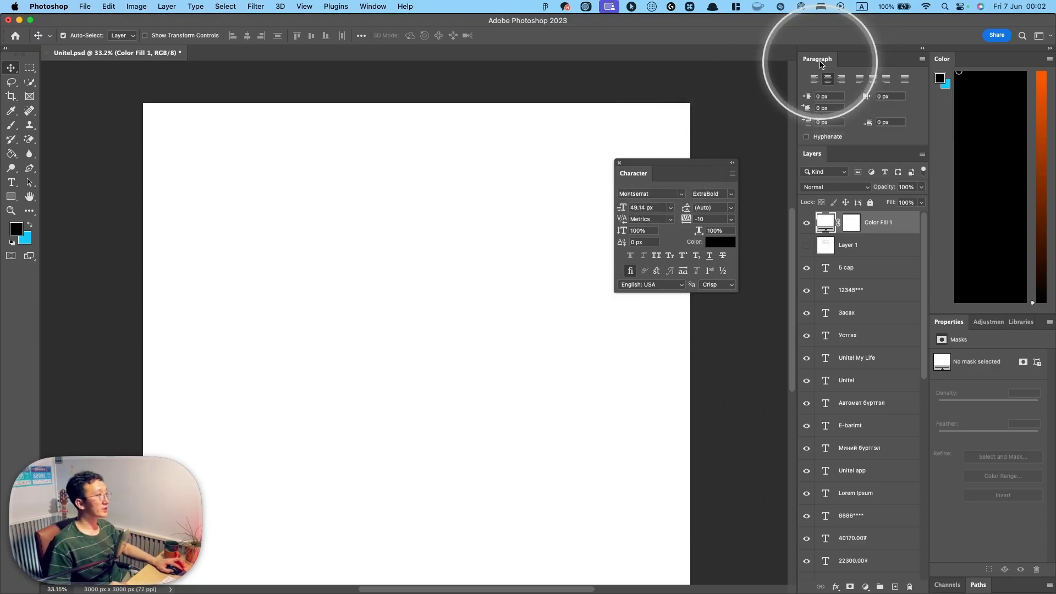
drag(820, 64, 638, 313)
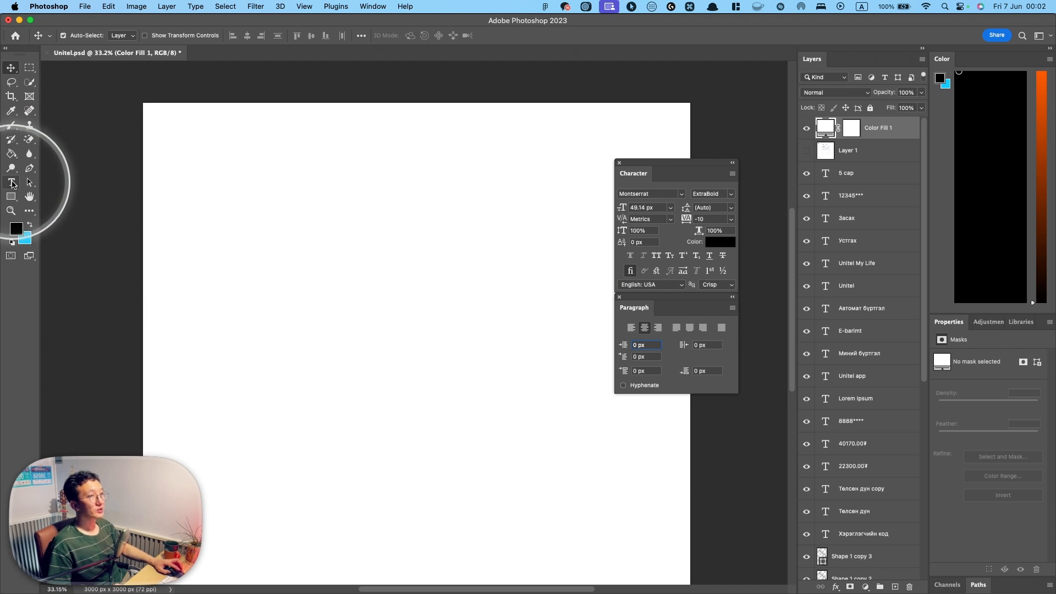
click(12, 184)
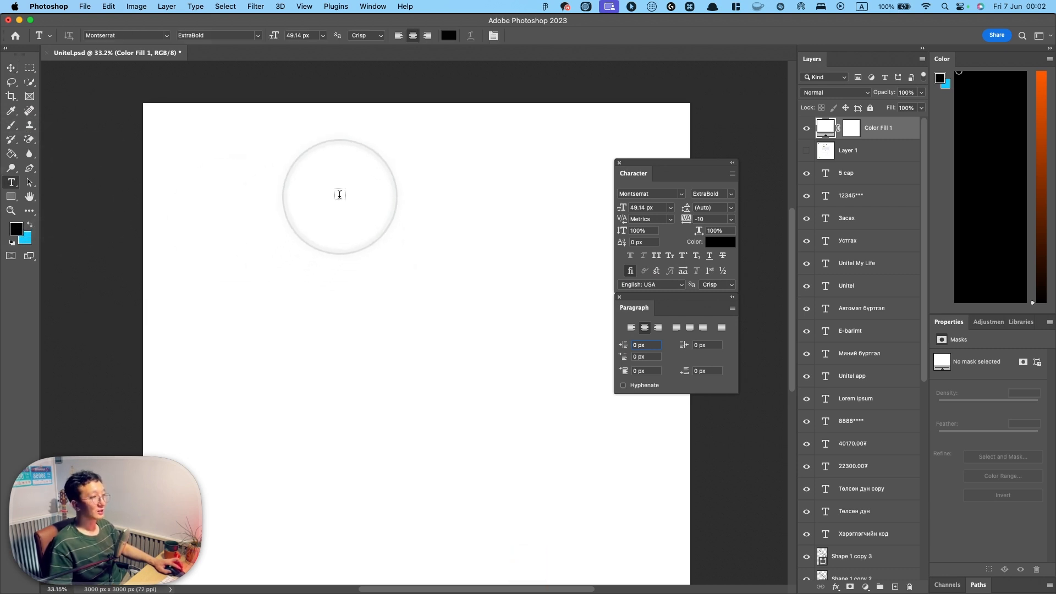
Add a point-text heading reading "Summer retreat" in the upper part of the blank canvas and commit it.
click(339, 195)
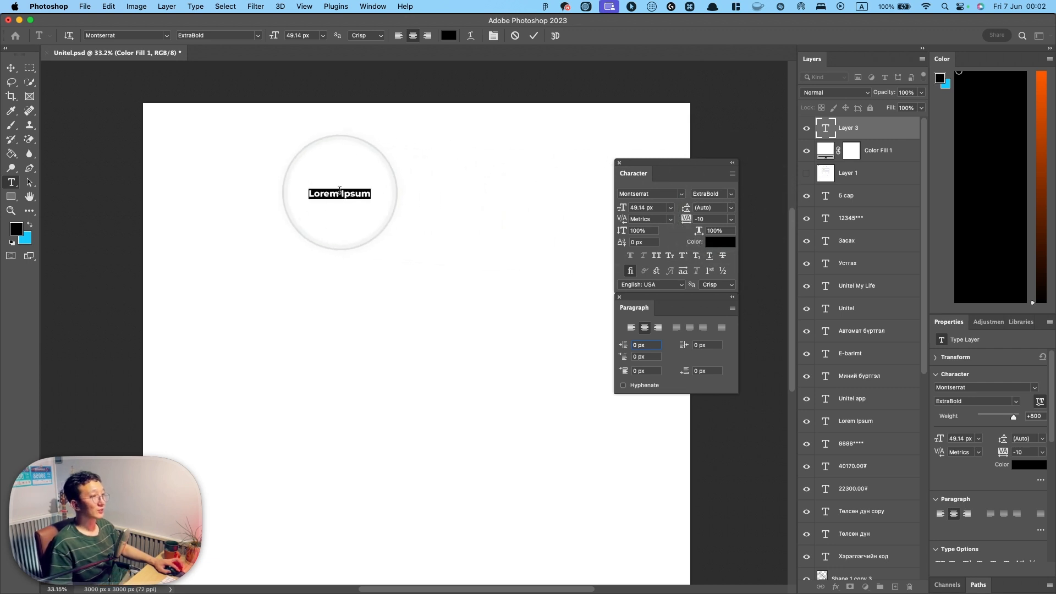
key(ctrl)
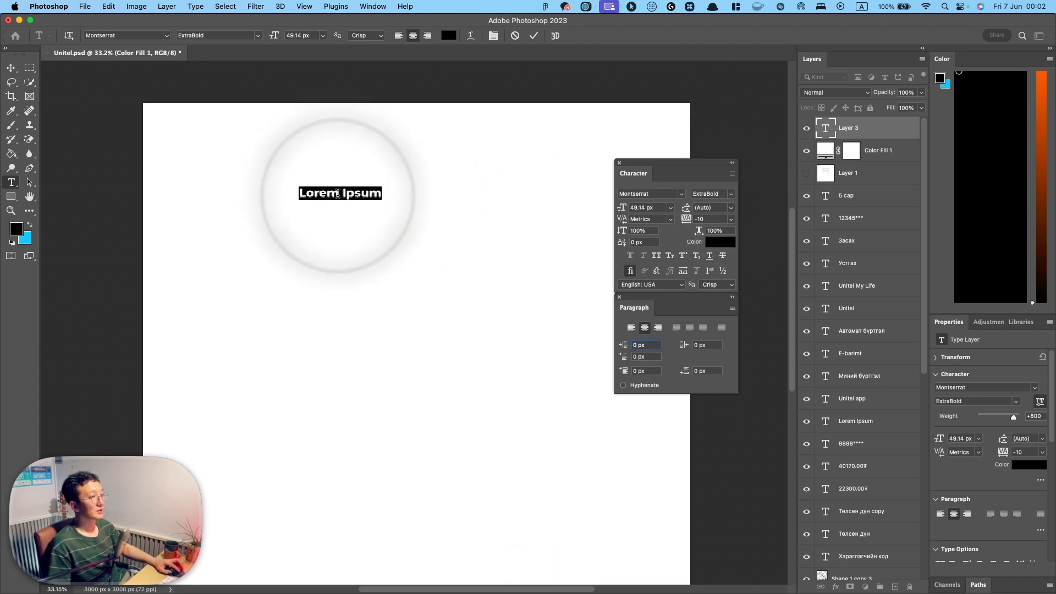
key(Caps_Lock)
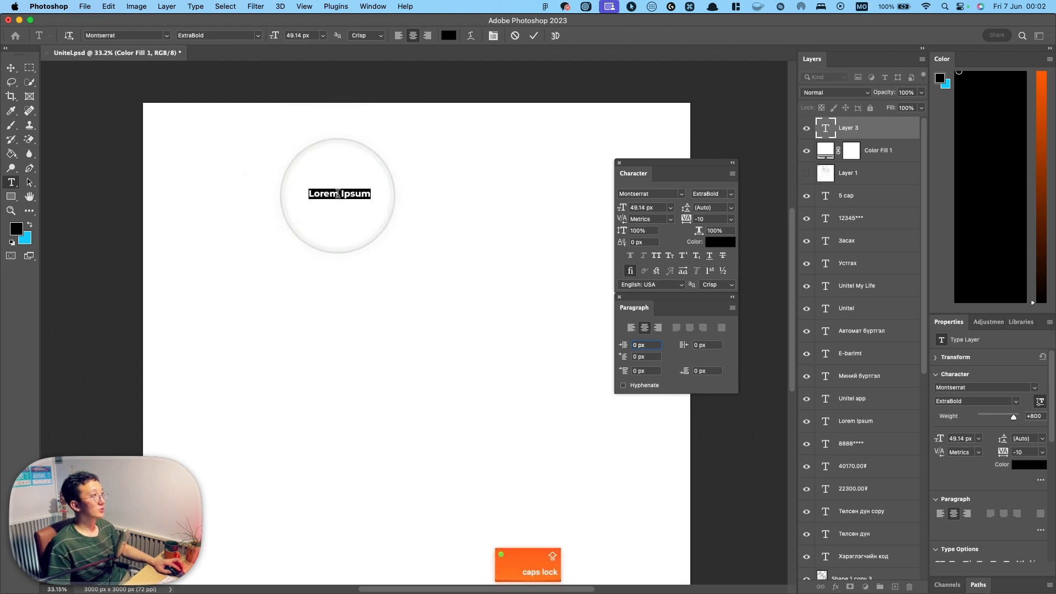
text(Summer retreat)
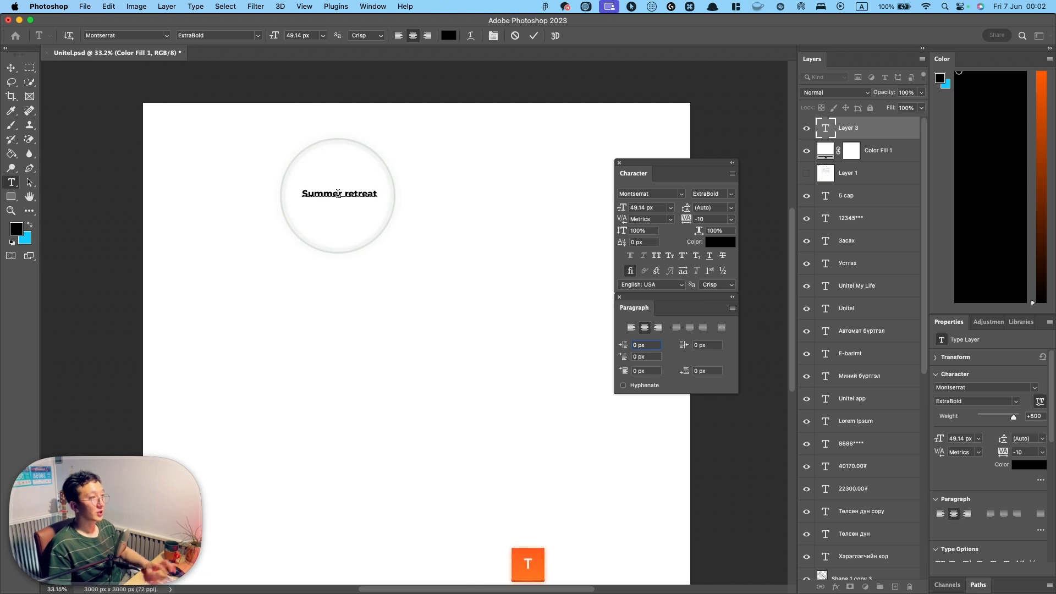
click(11, 67)
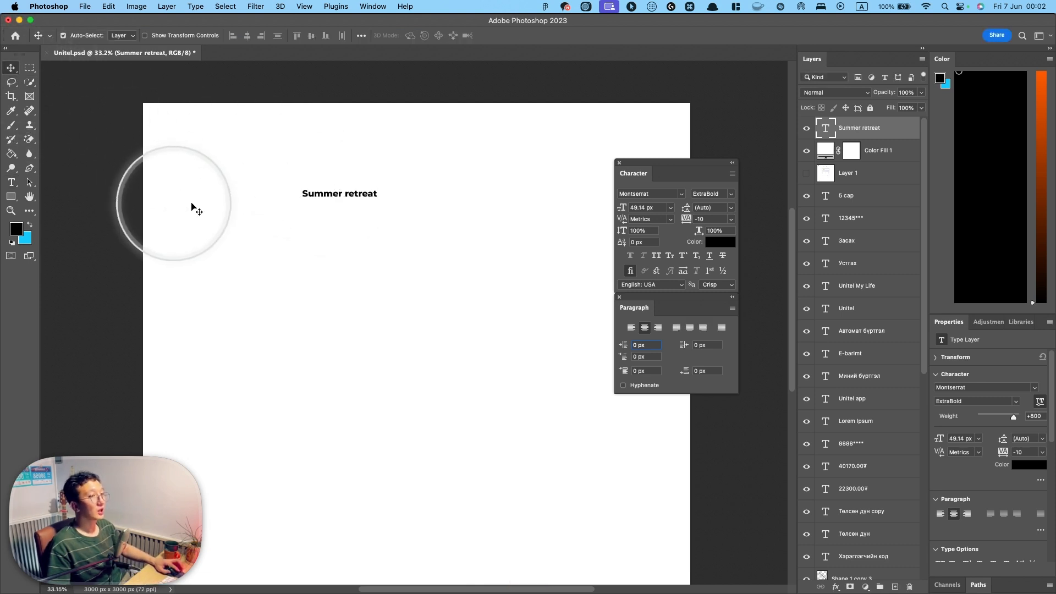
Draw a large paragraph text box with the Horizontal Type tool directly beneath the Summer retreat heading.
key(t)
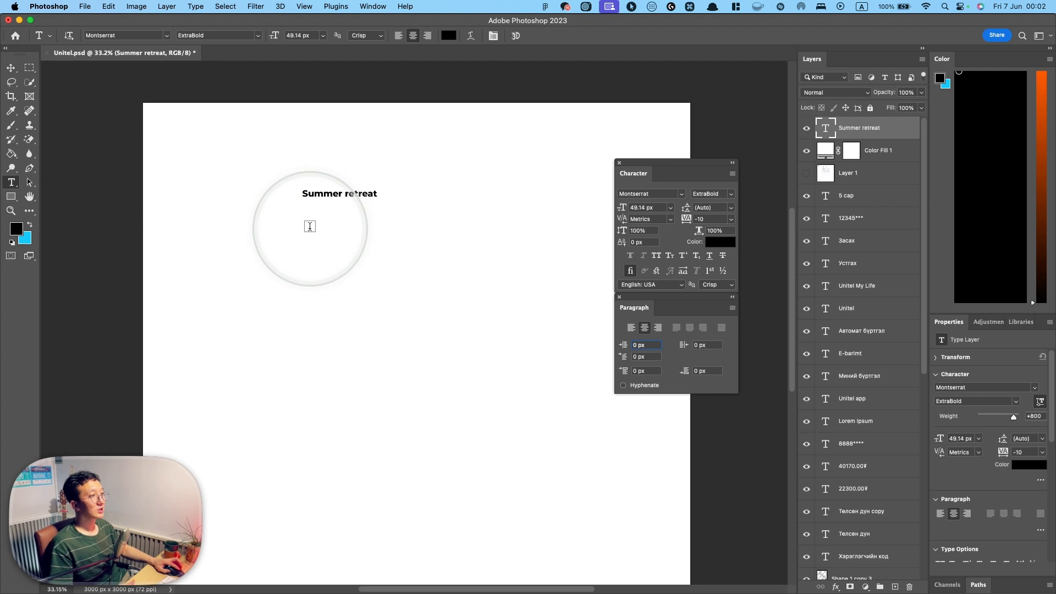
drag(278, 211, 507, 444)
drag(615, 423, 574, 452)
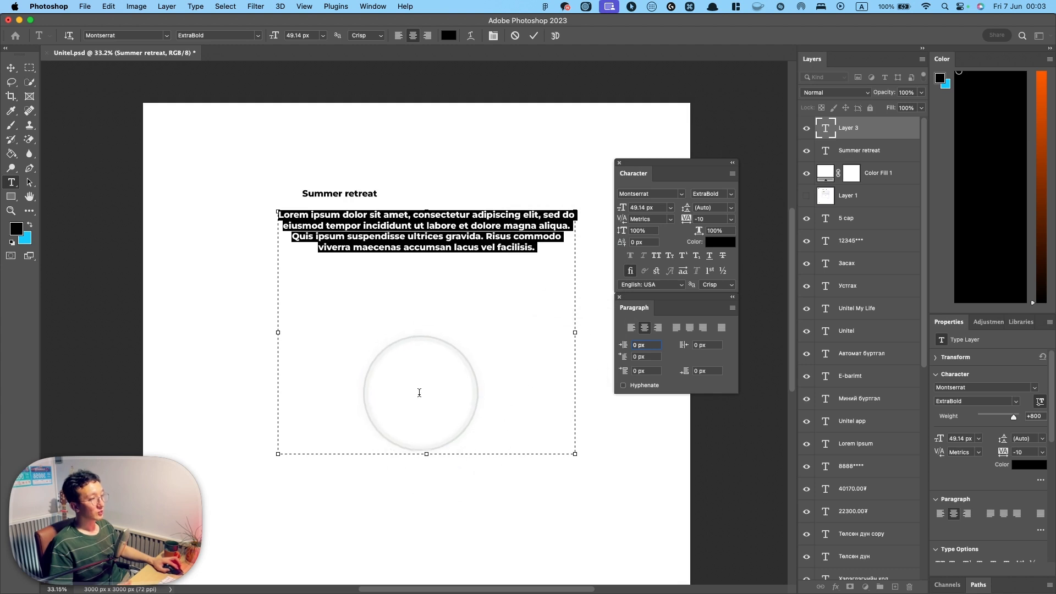
Append Lorem Ipsum placeholder text twice to the paragraph, commit it, and shift the block about 14 px right and 37 px down.
click(539, 248)
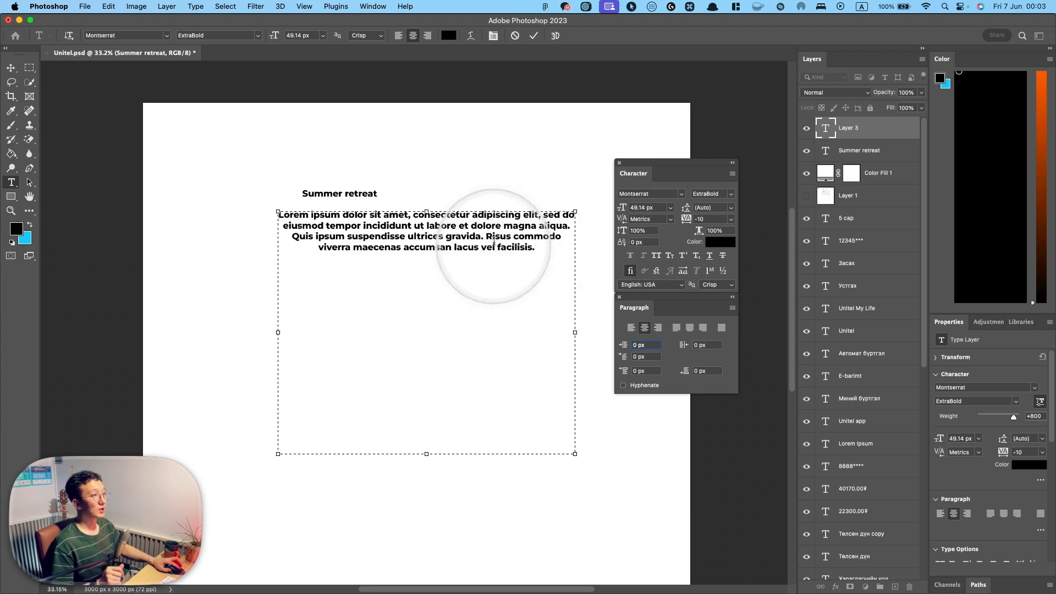
click(195, 7)
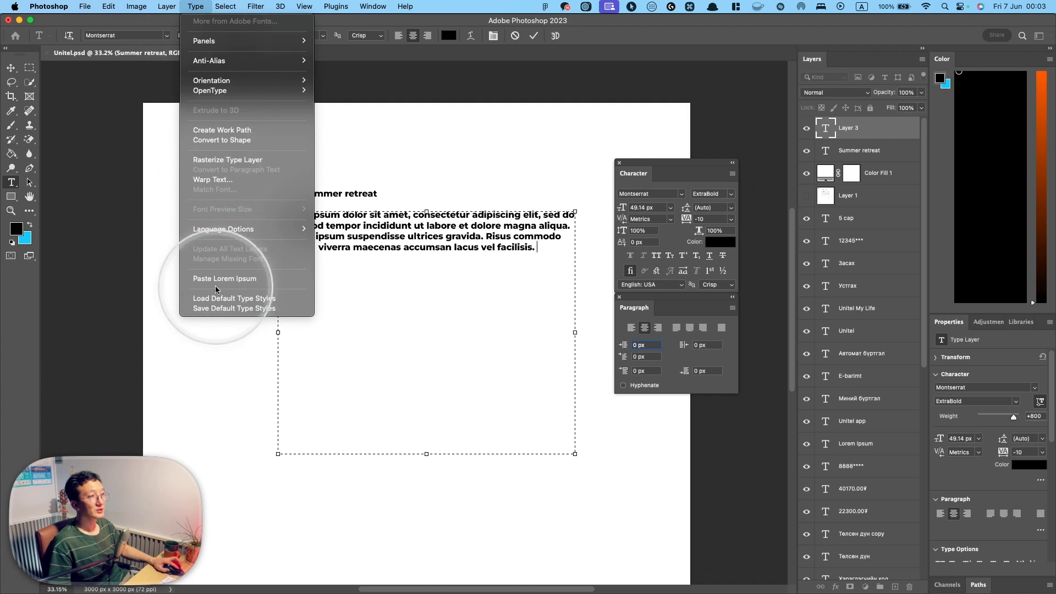
click(252, 278)
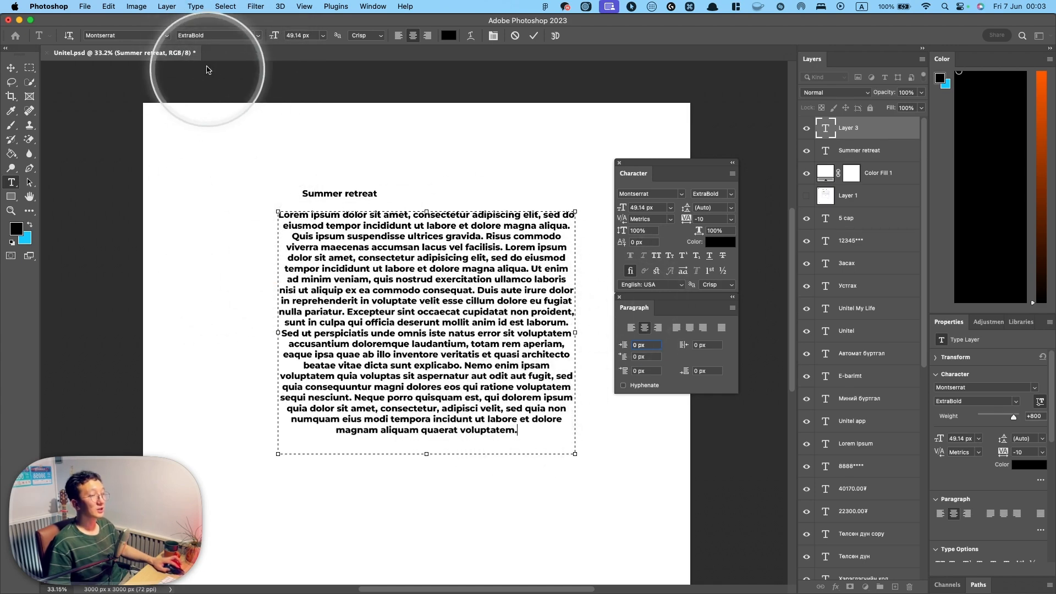
click(195, 6)
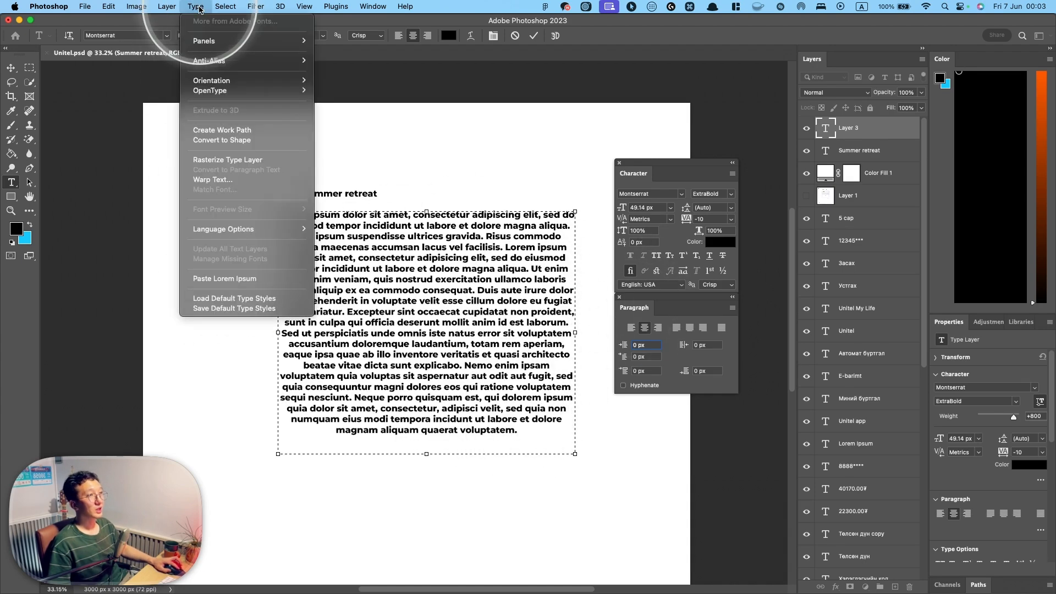
click(230, 278)
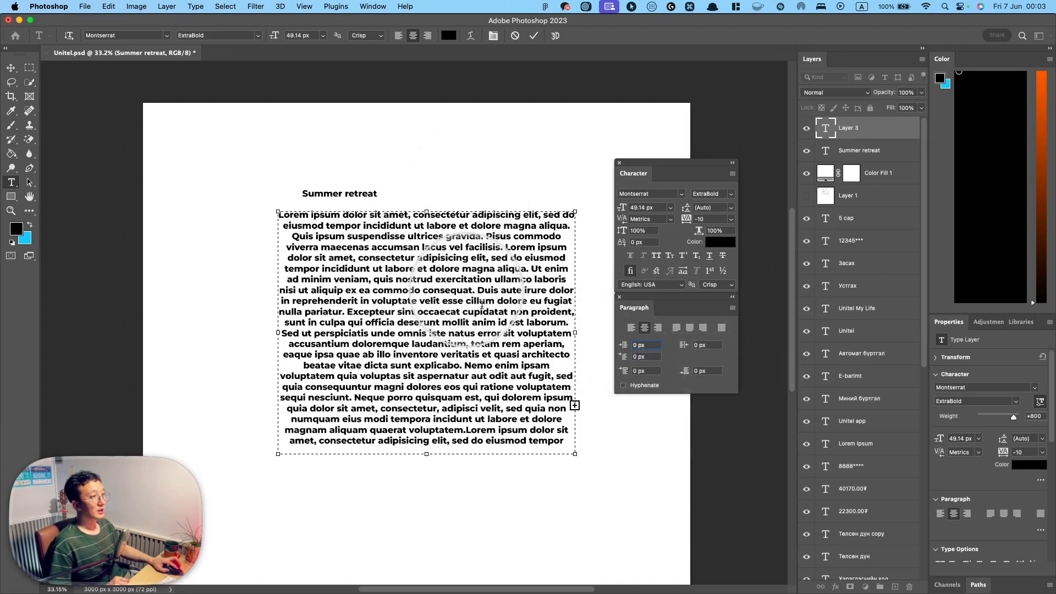
drag(400, 278, 402, 331)
click(11, 67)
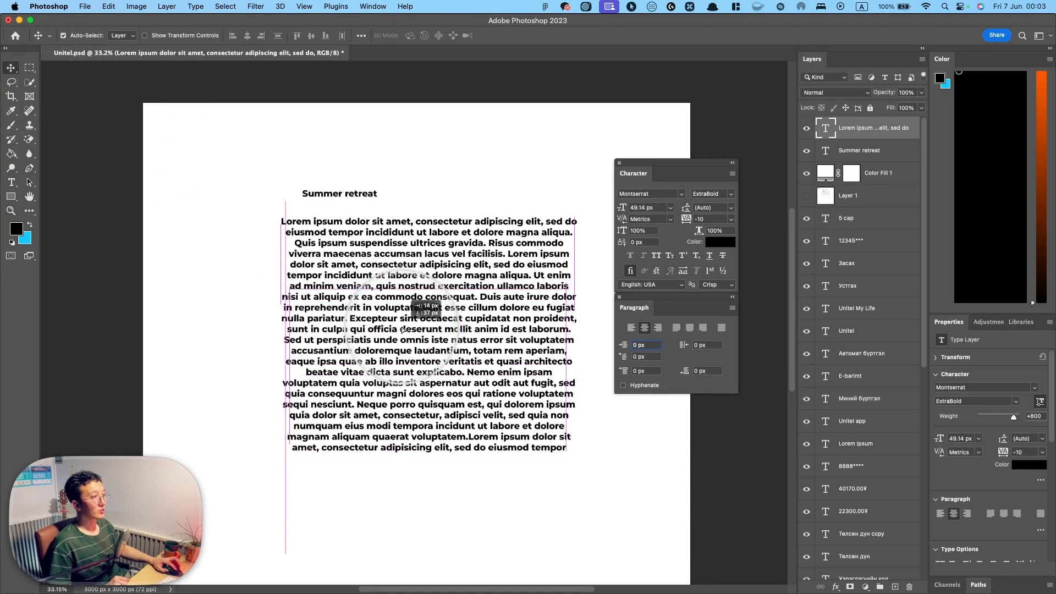
Try left, right and centre alignment on the Lorem Ipsum paragraph, finishing with left alignment.
click(631, 328)
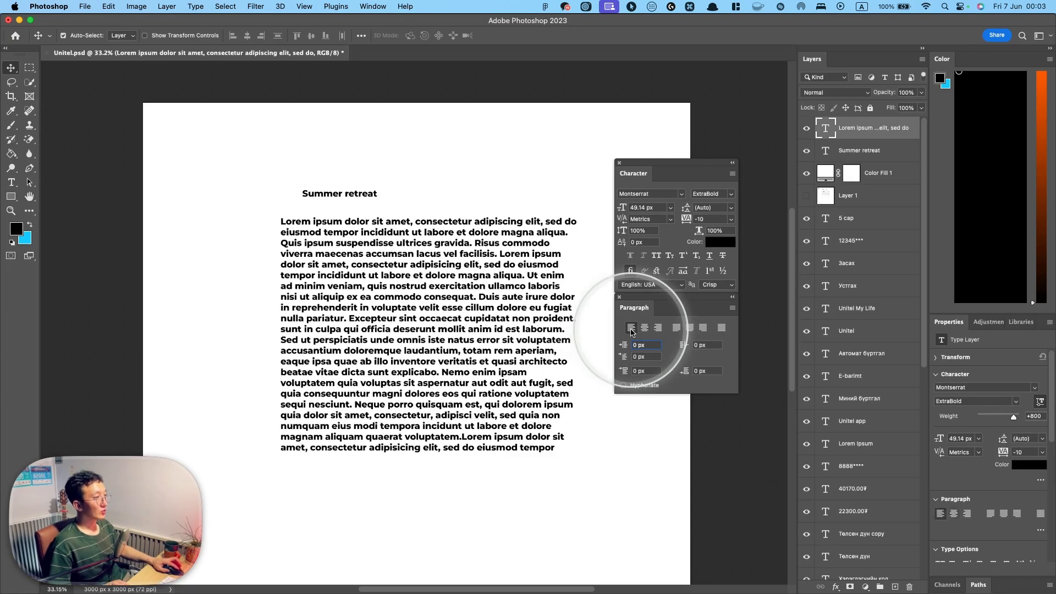
click(659, 328)
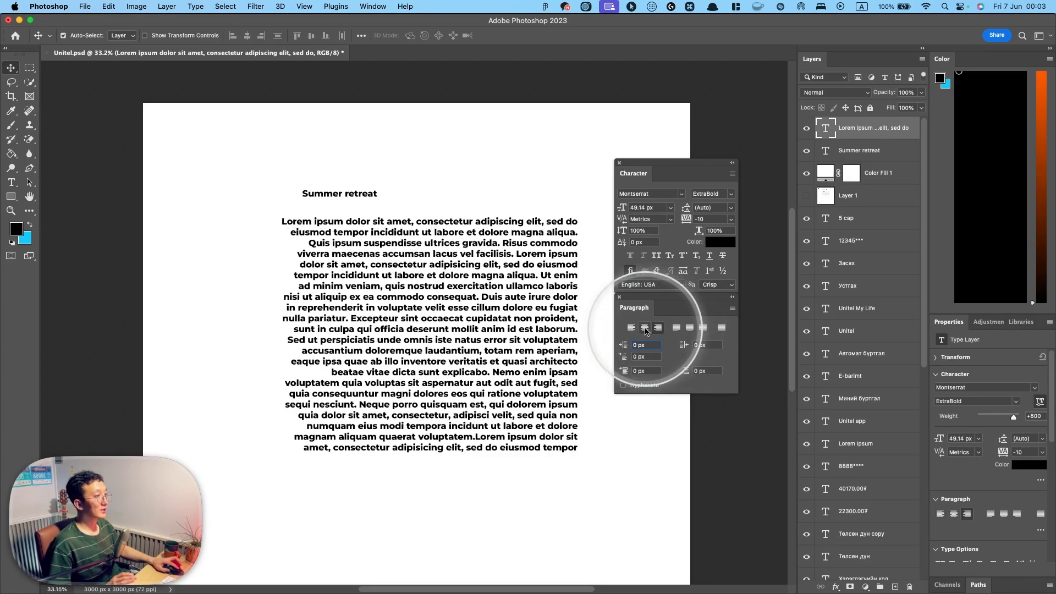
click(645, 328)
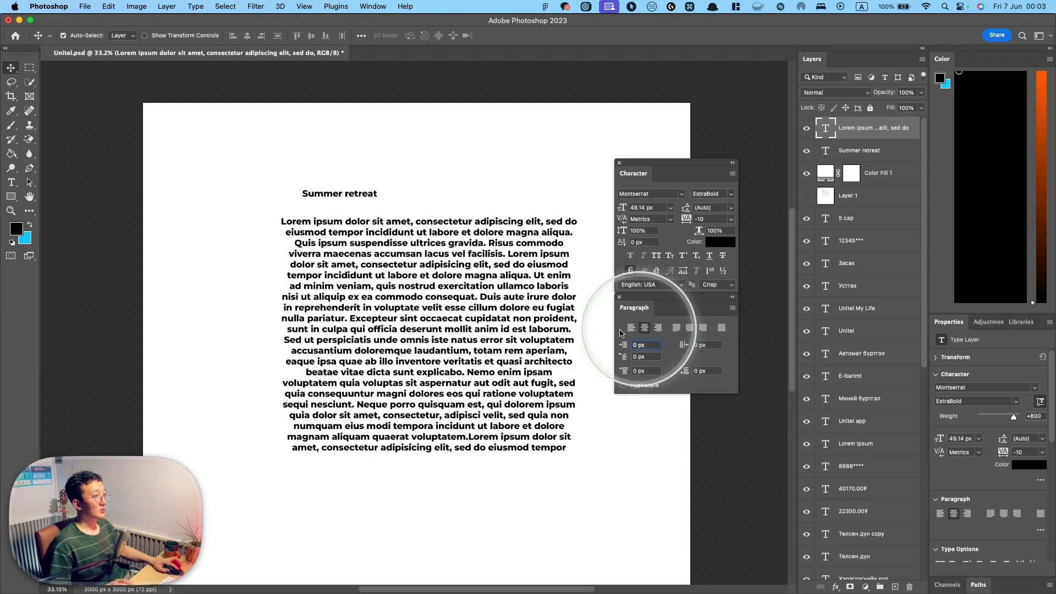
click(485, 380)
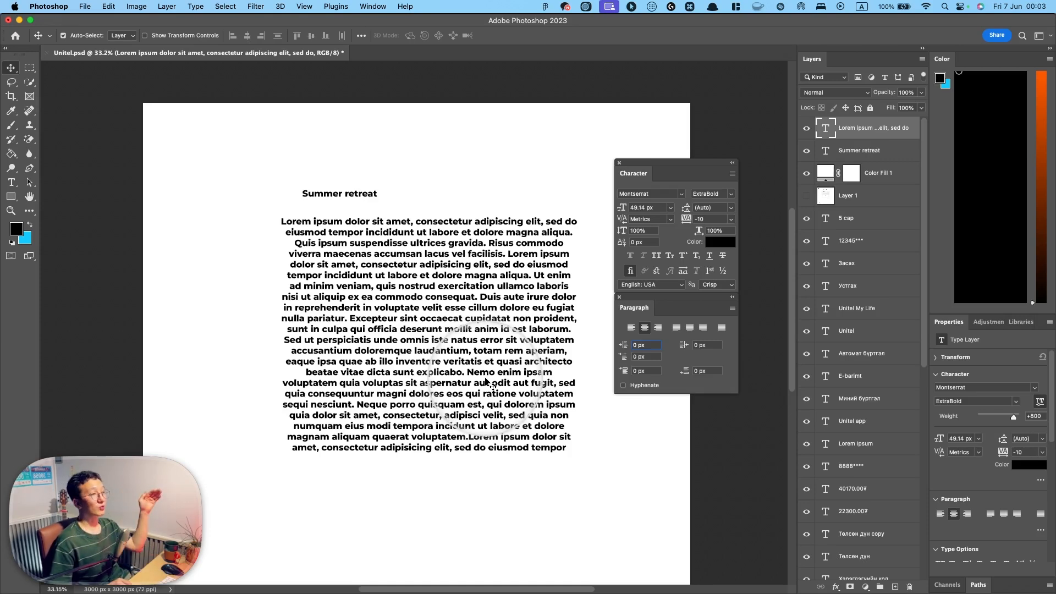
click(485, 381)
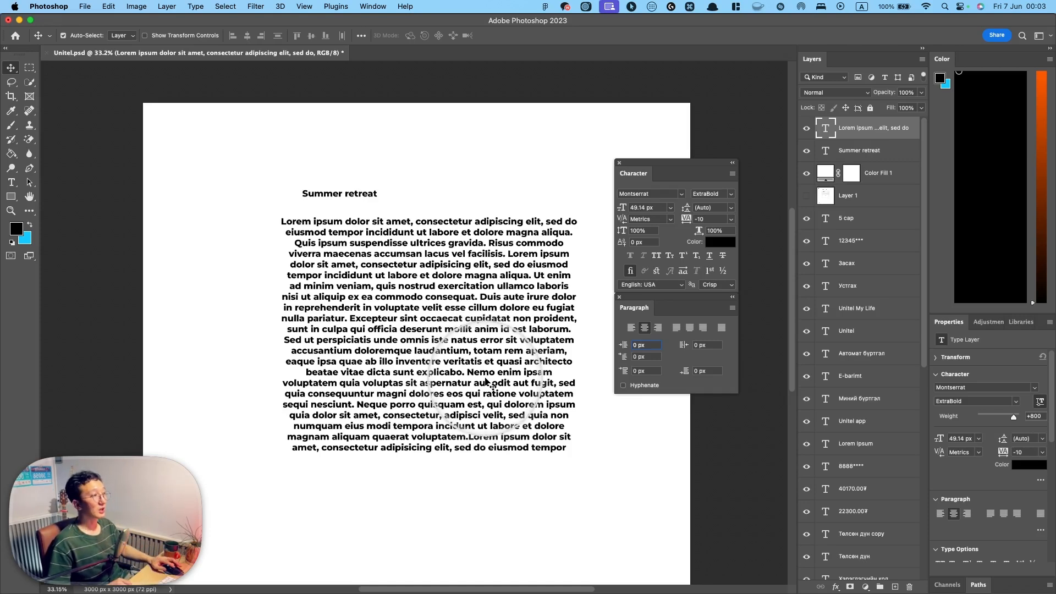
click(632, 329)
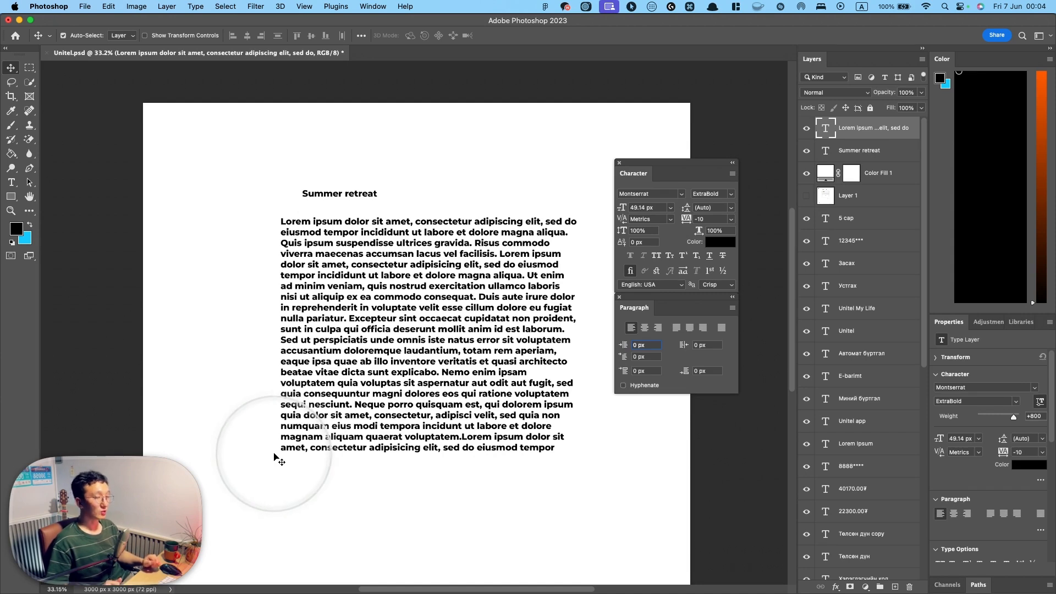
Set the Lorem Ipsum paragraph's font weight to Medium and move the block slightly down and to the left.
click(712, 194)
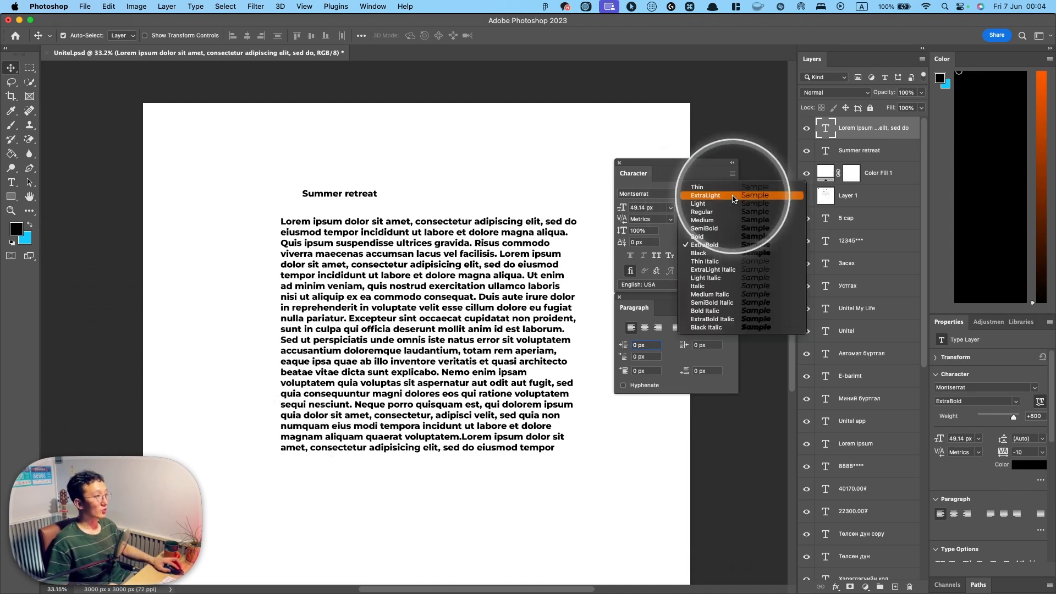
click(716, 220)
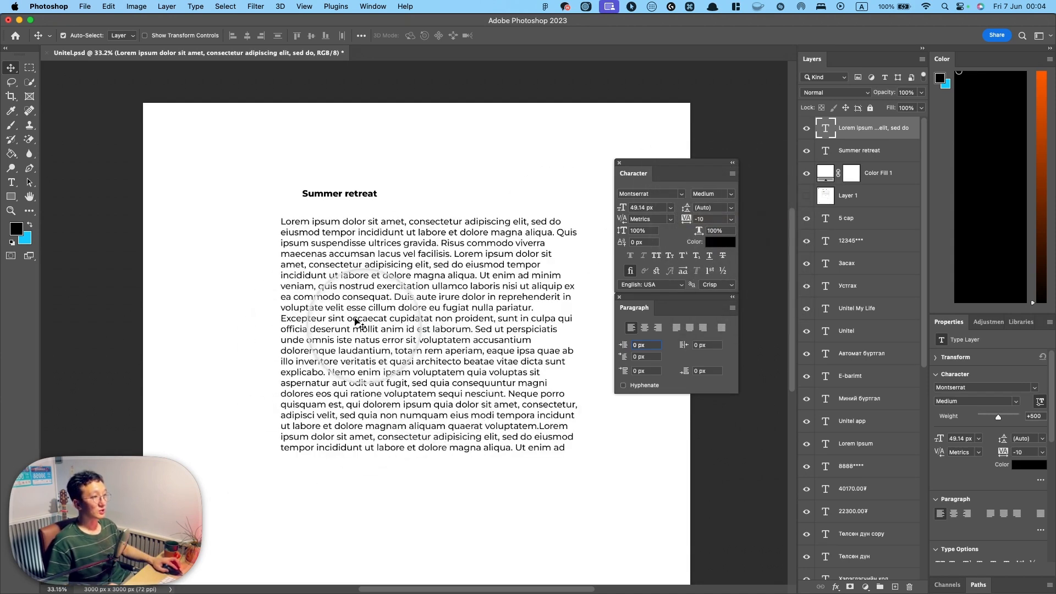
mouse_move(384, 347)
mouse_down()
mouse_move(387, 366)
mouse_move(372, 367)
mouse_move(377, 360)
mouse_up()
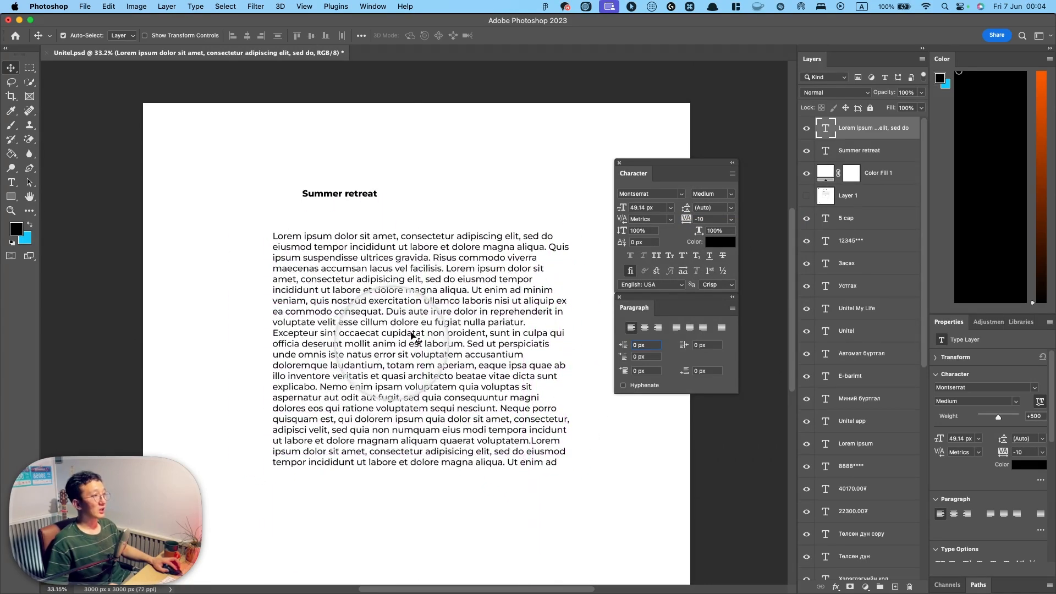
Compare centre, right, justify-last-left and left alignment on the Lorem Ipsum paragraph, finishing with Justify All.
click(645, 329)
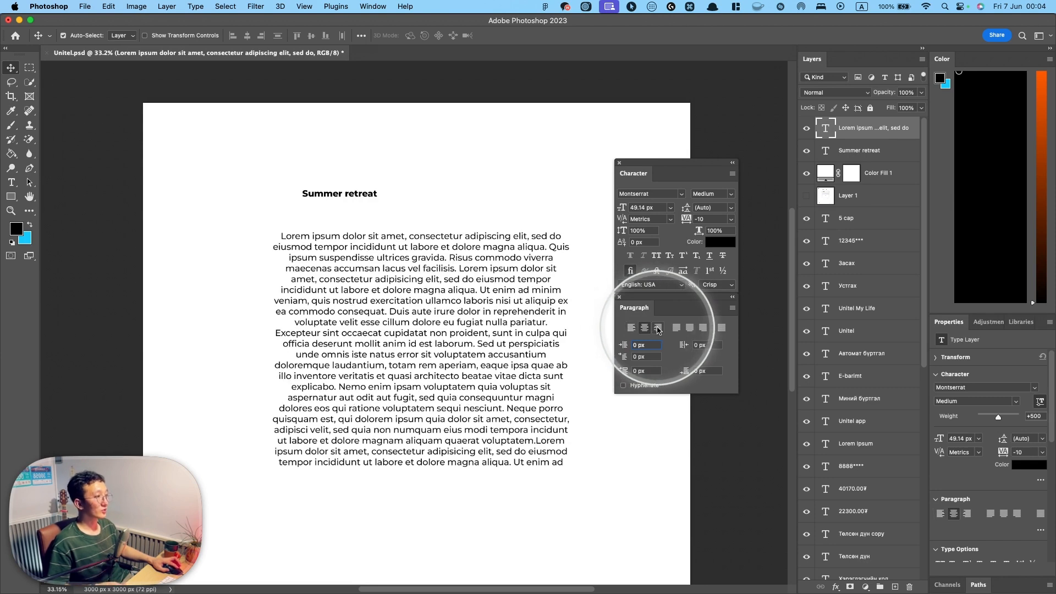
click(659, 329)
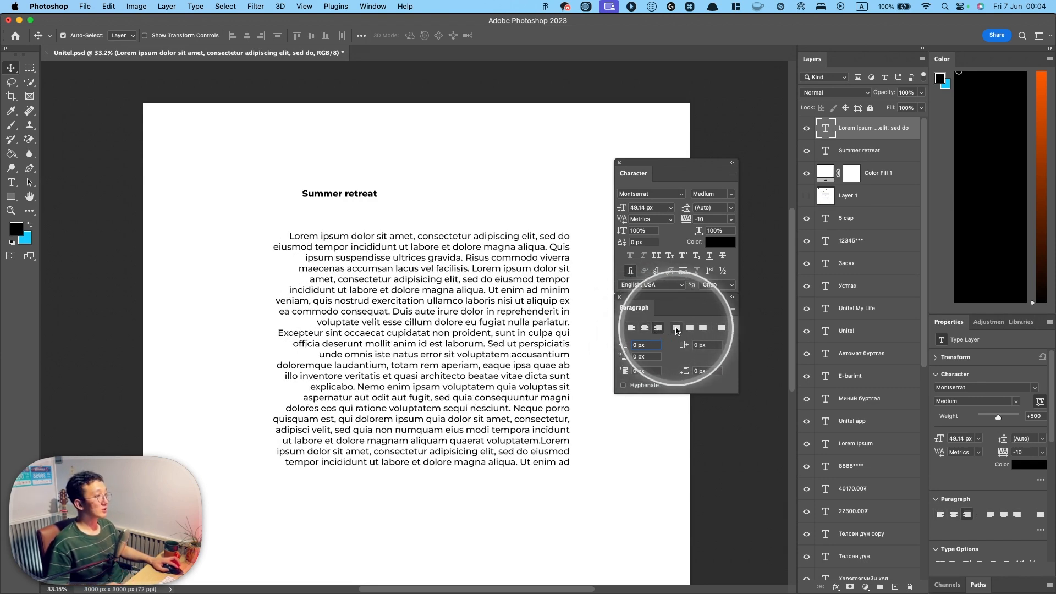
click(677, 328)
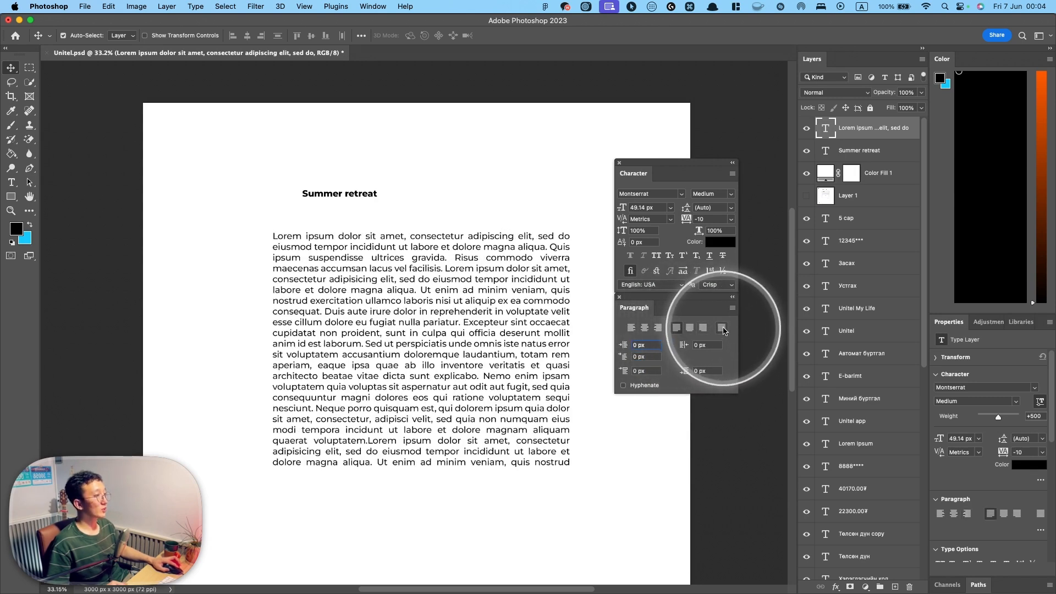
click(632, 329)
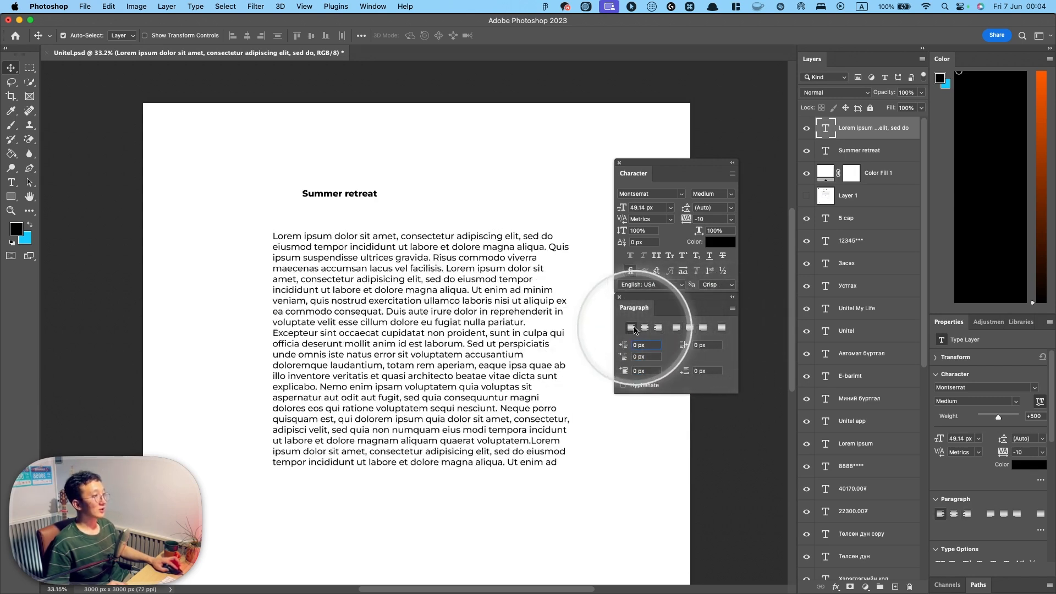
click(721, 327)
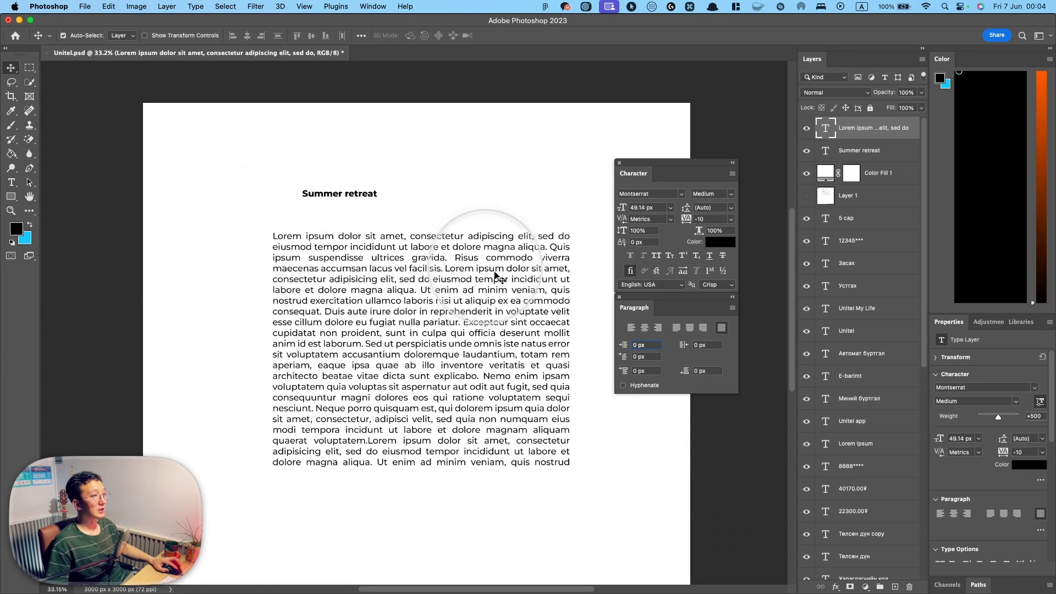
Switch to the Figma Paragraph slide to review the alignment shortcuts, then return to Photoshop.
key(super+Tab)
key(super+Tab)
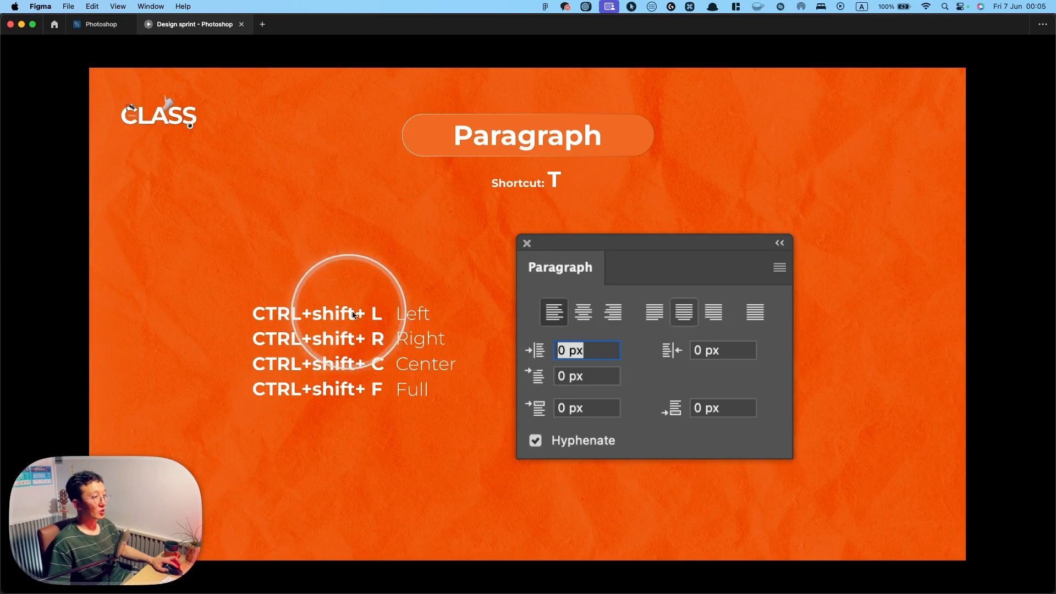
key(super+Tab)
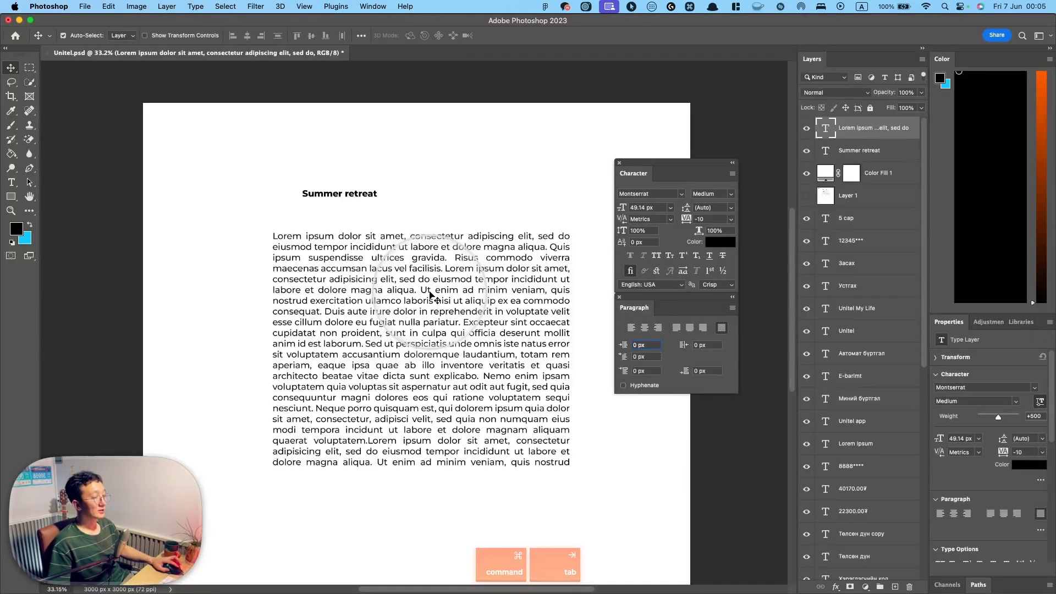
Select all the Lorem Ipsum text and cycle it through left, right and centre alignment, ending fully justified.
double_click(431, 312)
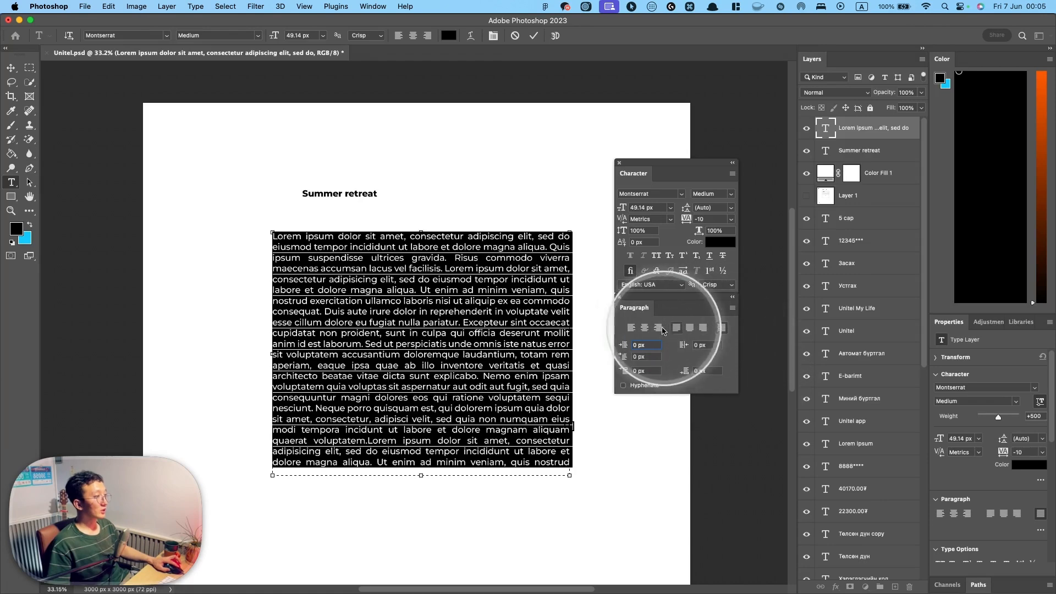
click(636, 329)
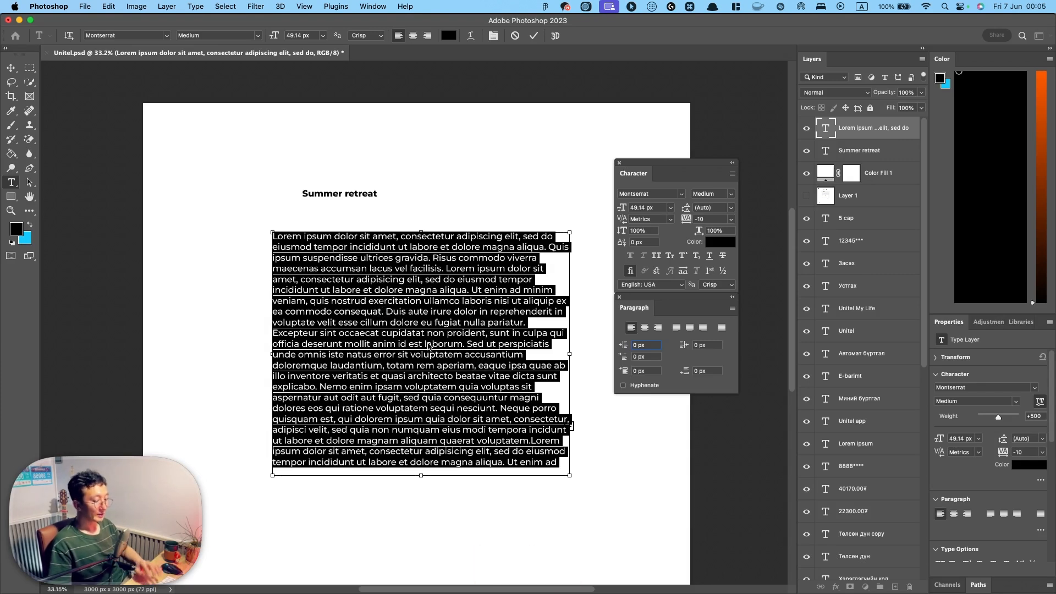
key(shift+super+l)
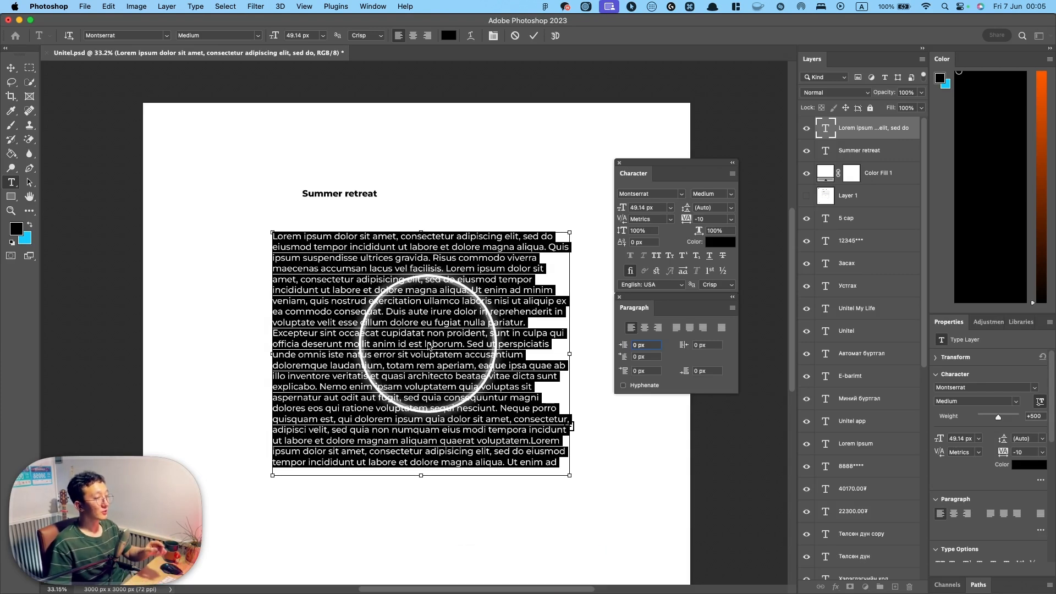
key(shift+super+r)
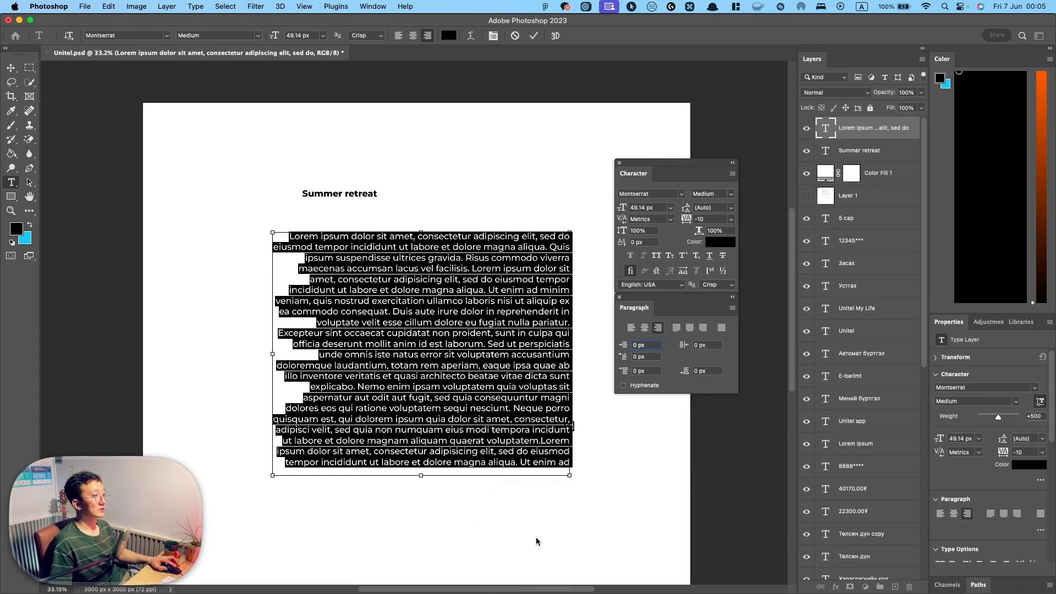
key(super+shift+c)
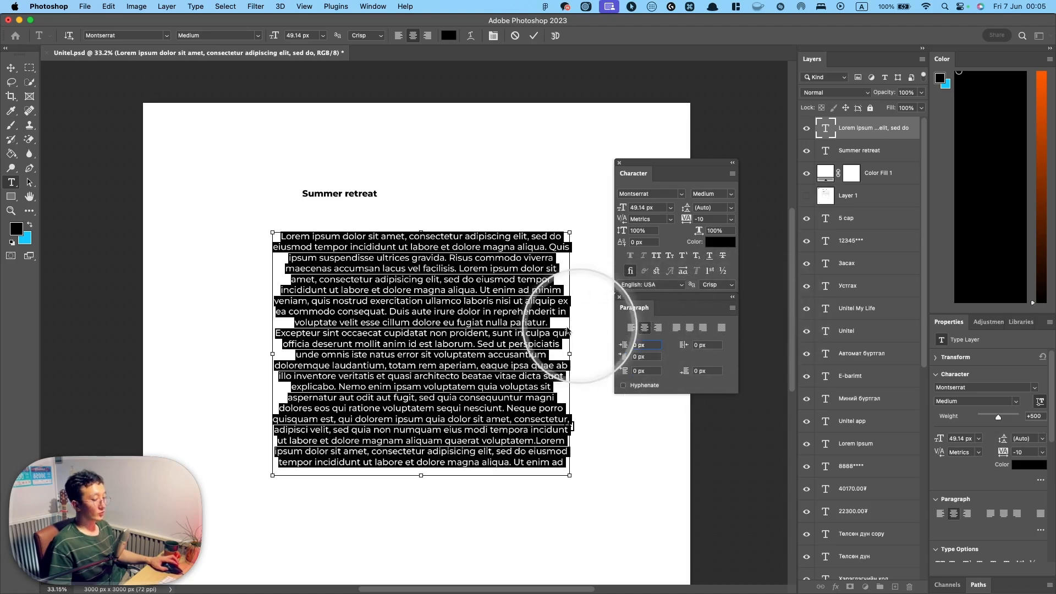
key(super+shift+f)
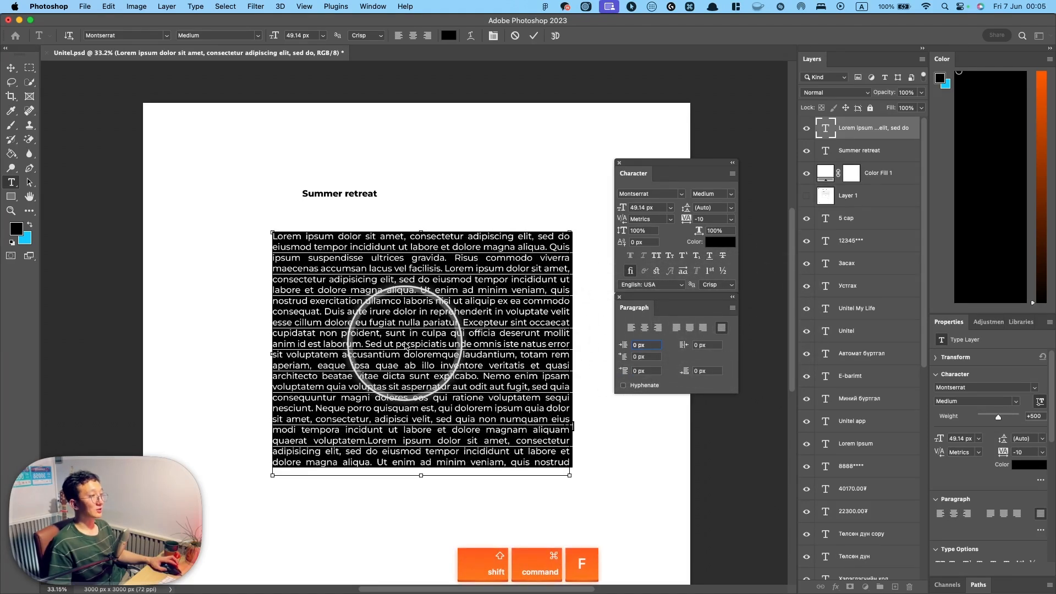
Set the selected Lorem Ipsum text in All Caps and cycle it through right, left and centre alignment, ending fully justified.
key(super+shift+r)
key(super+shift+k)
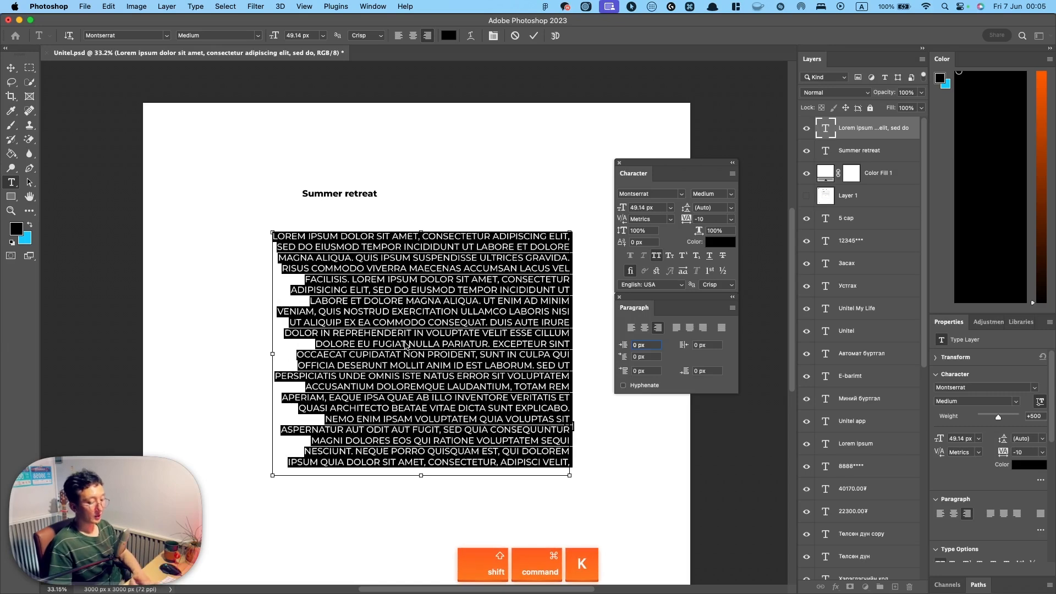
key(super+shift+l)
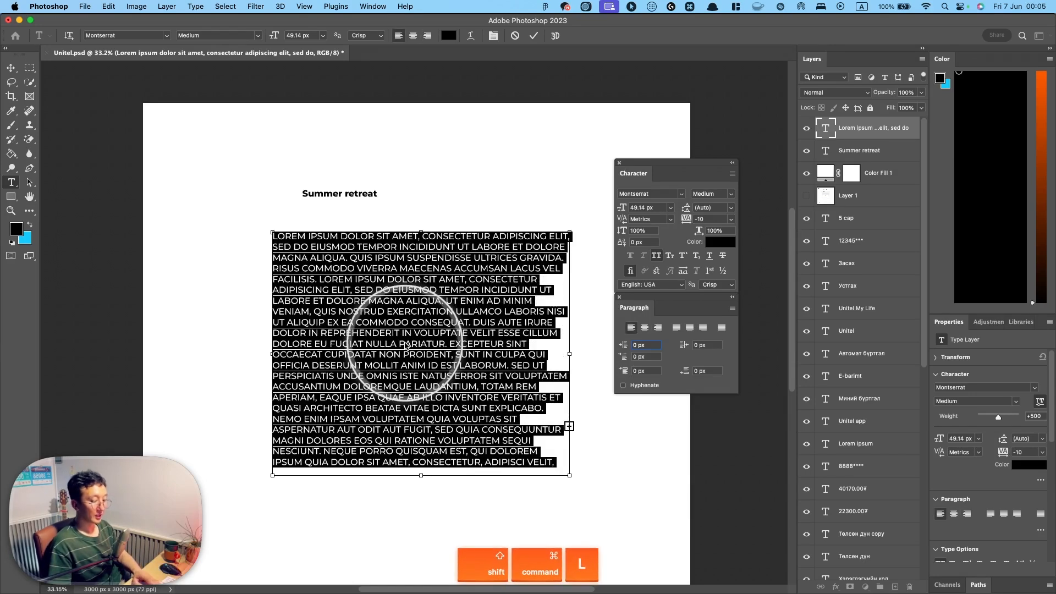
key(super+shift+c)
key(super+shift+f)
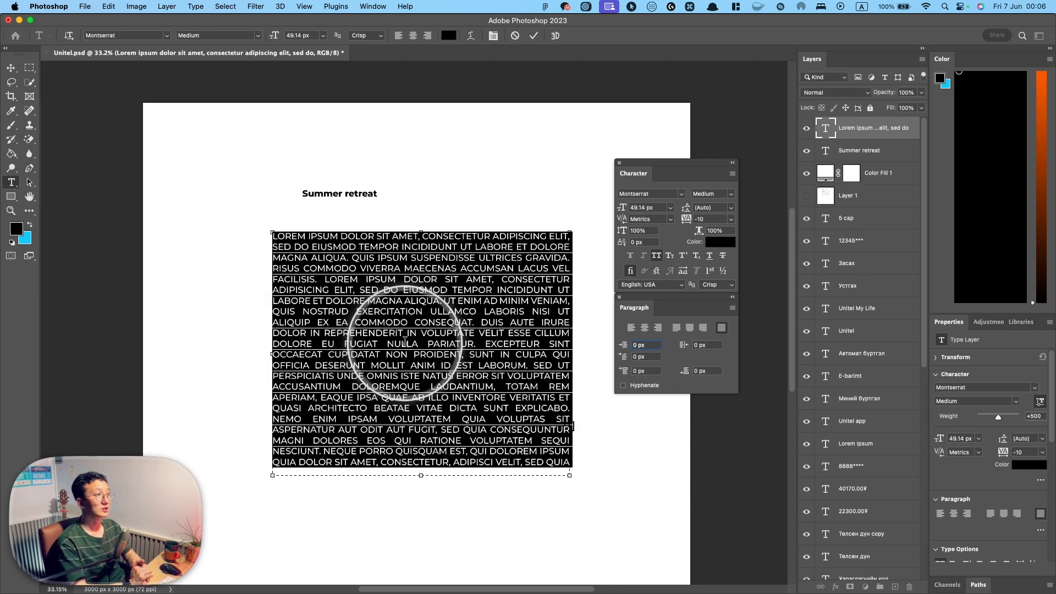
Move the Summer retreat heading directly above the Lorem Ipsum block, lined up with the paragraph's left edge.
click(14, 68)
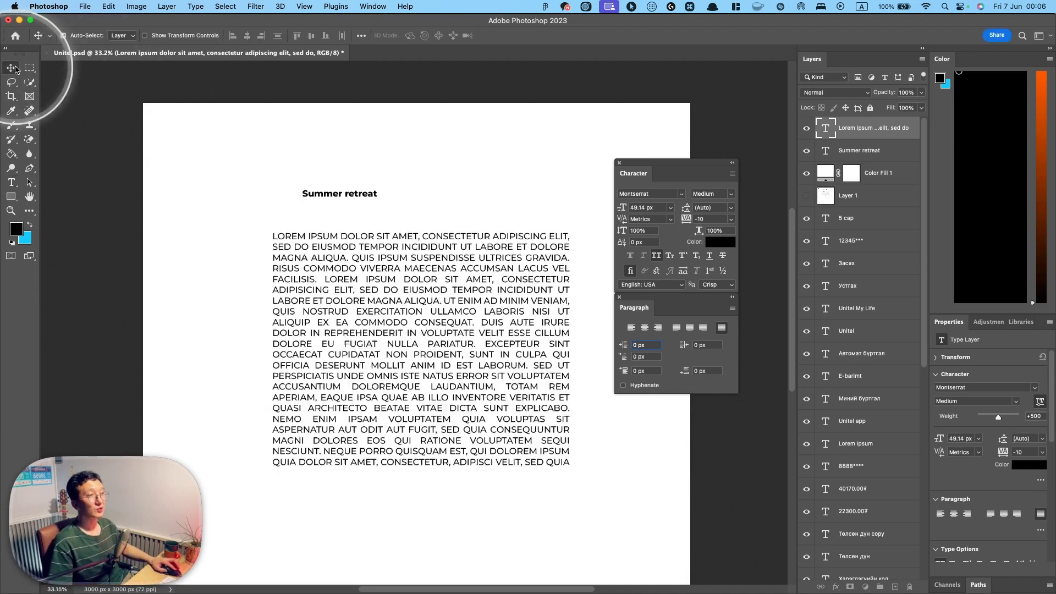
drag(337, 194, 305, 220)
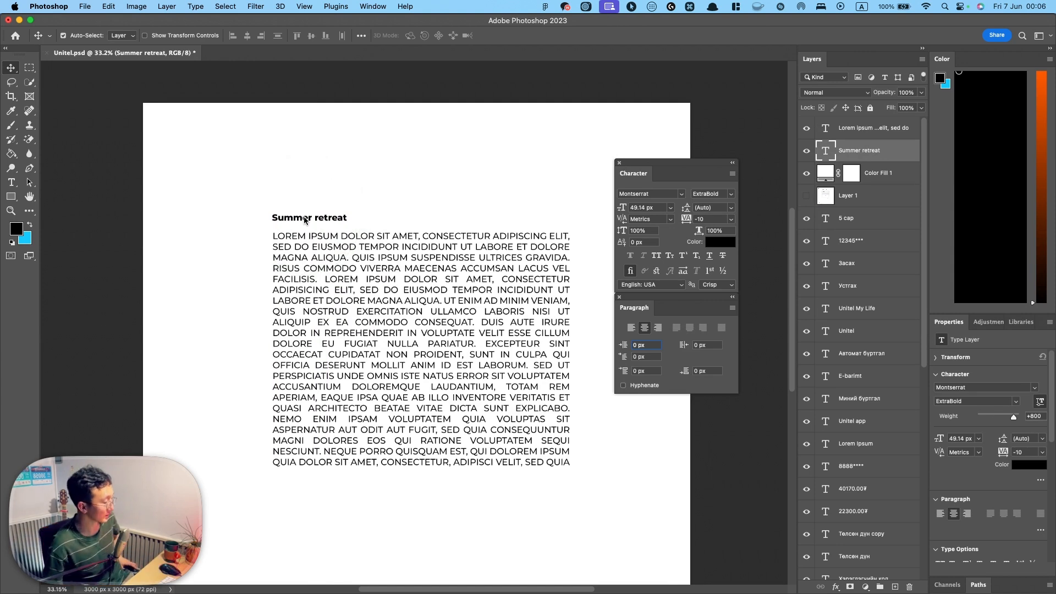
click(305, 220)
click(306, 220)
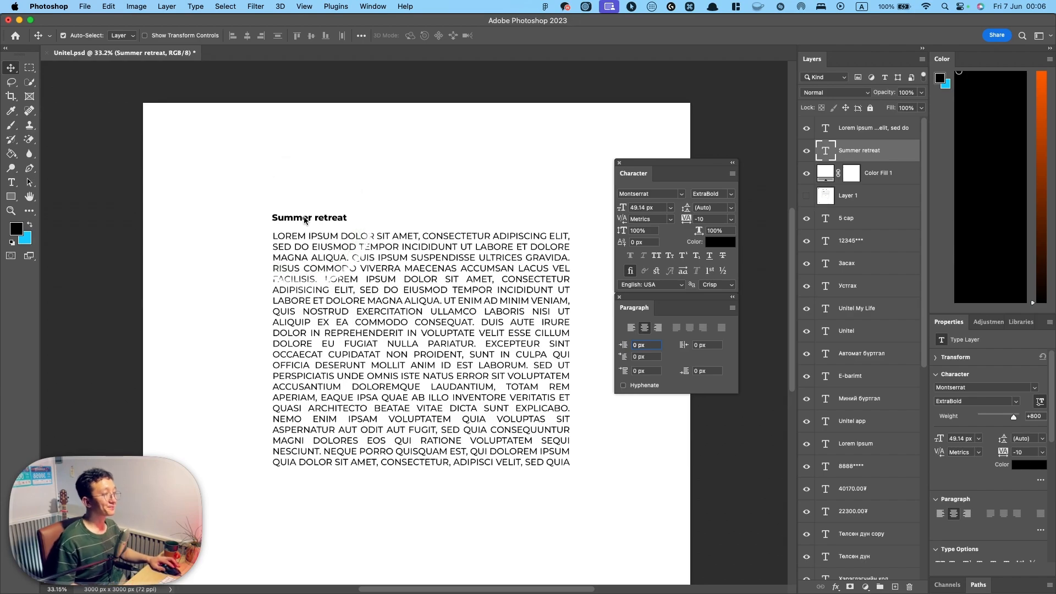